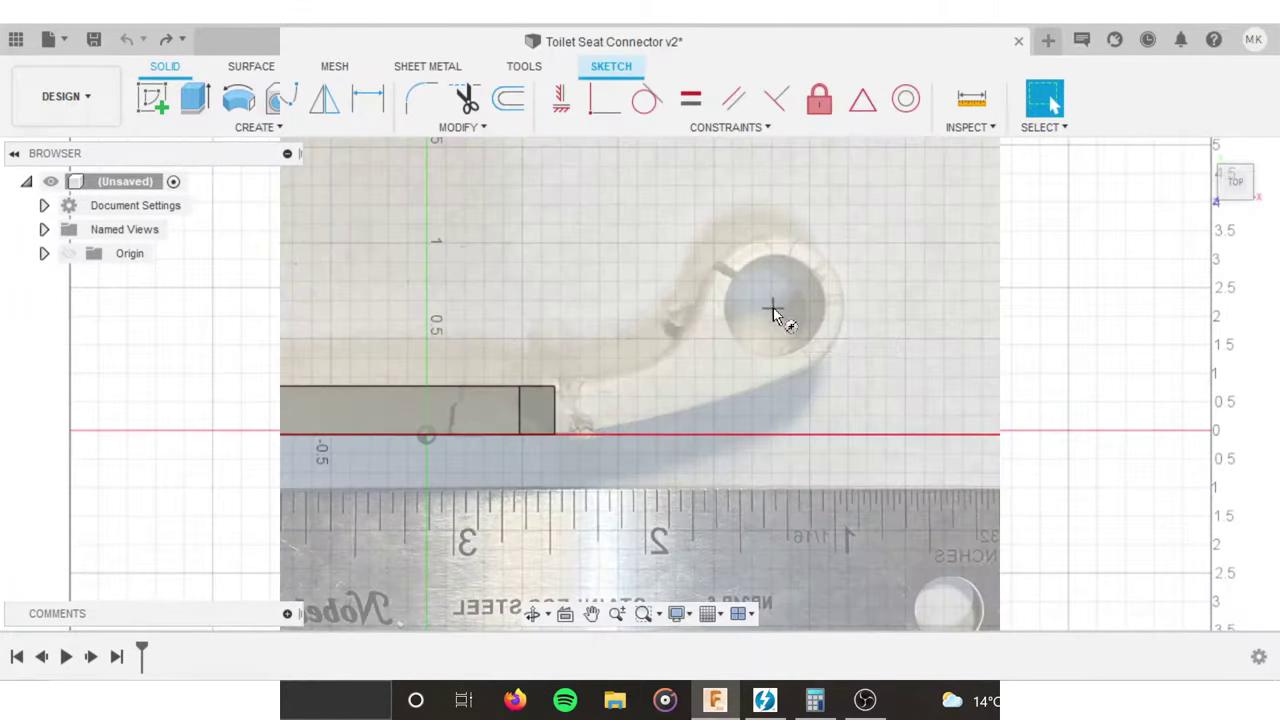
Create a new empty Untitled design beside the Toilet Seat Connector v3 design
click(771, 314)
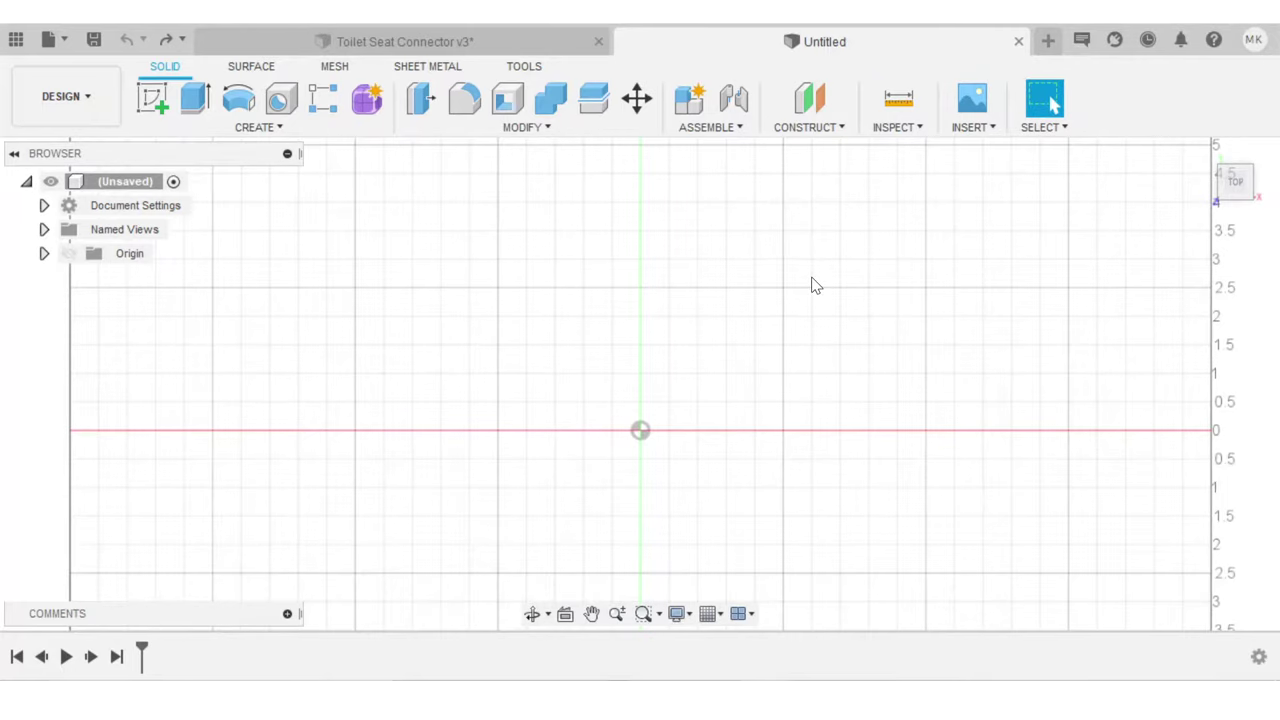
Insert top_view.jpg from the computer as a canvas on the XY plane
click(987, 131)
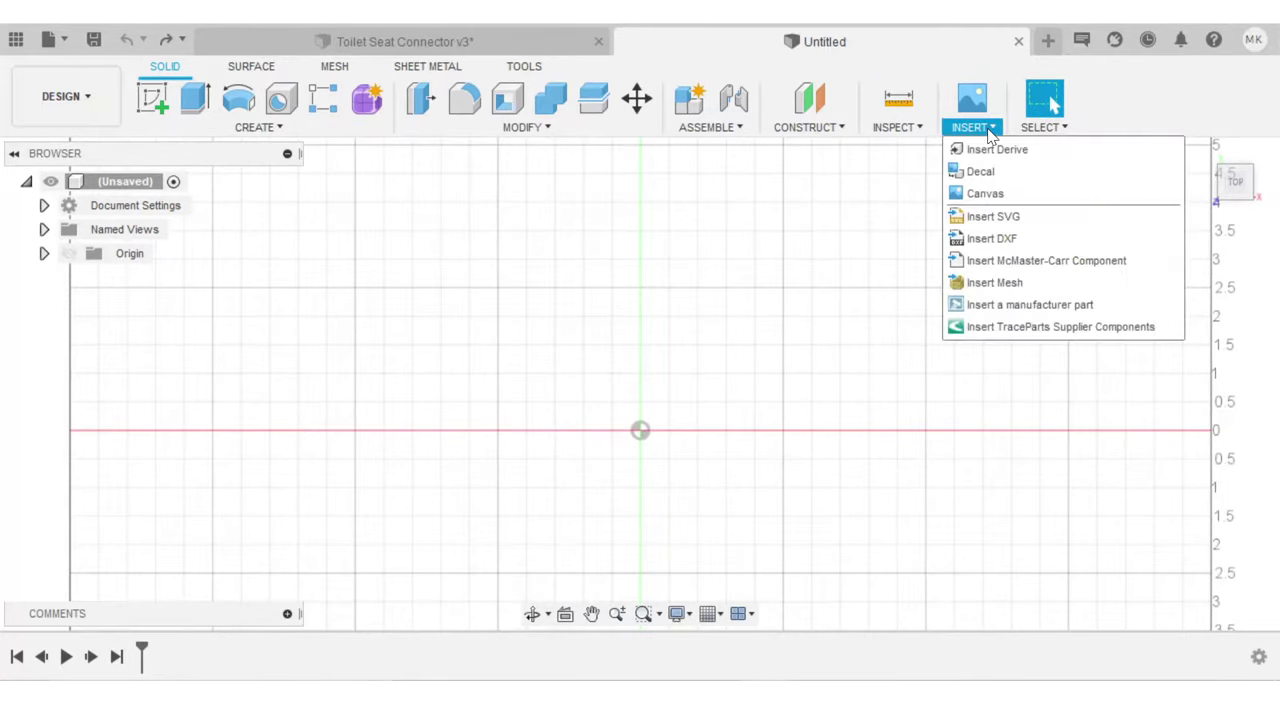
click(986, 191)
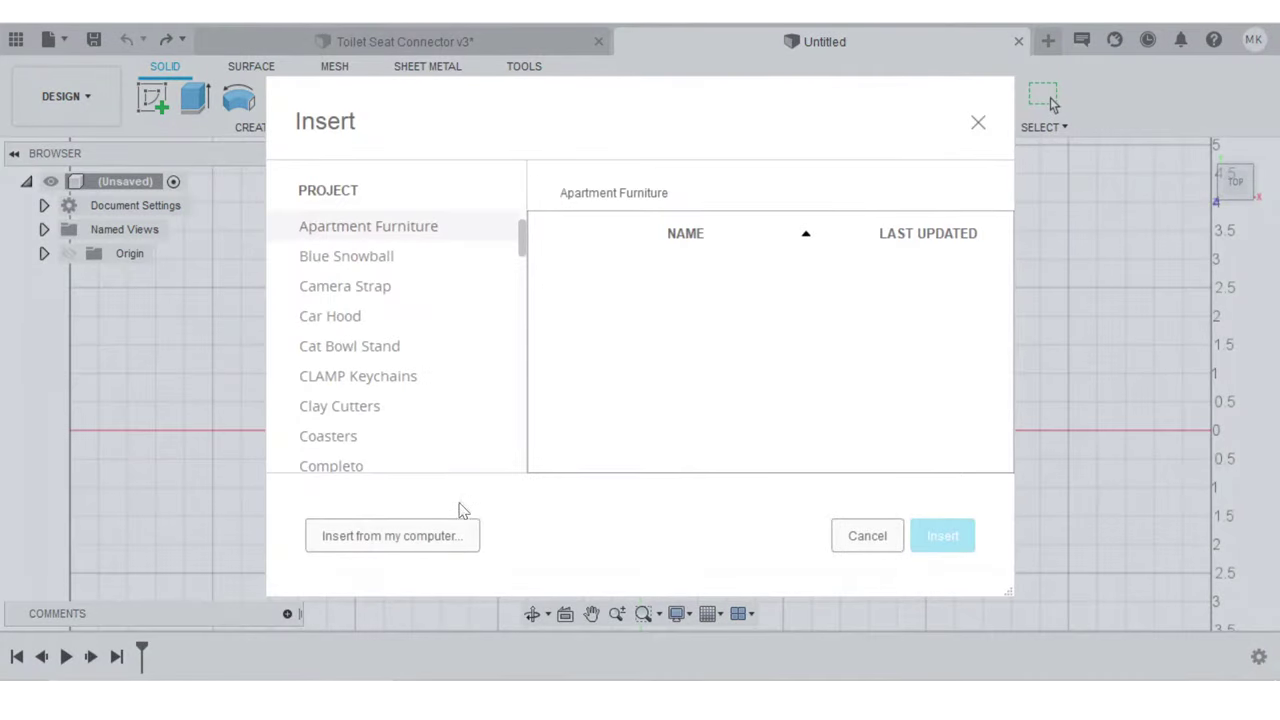
click(406, 537)
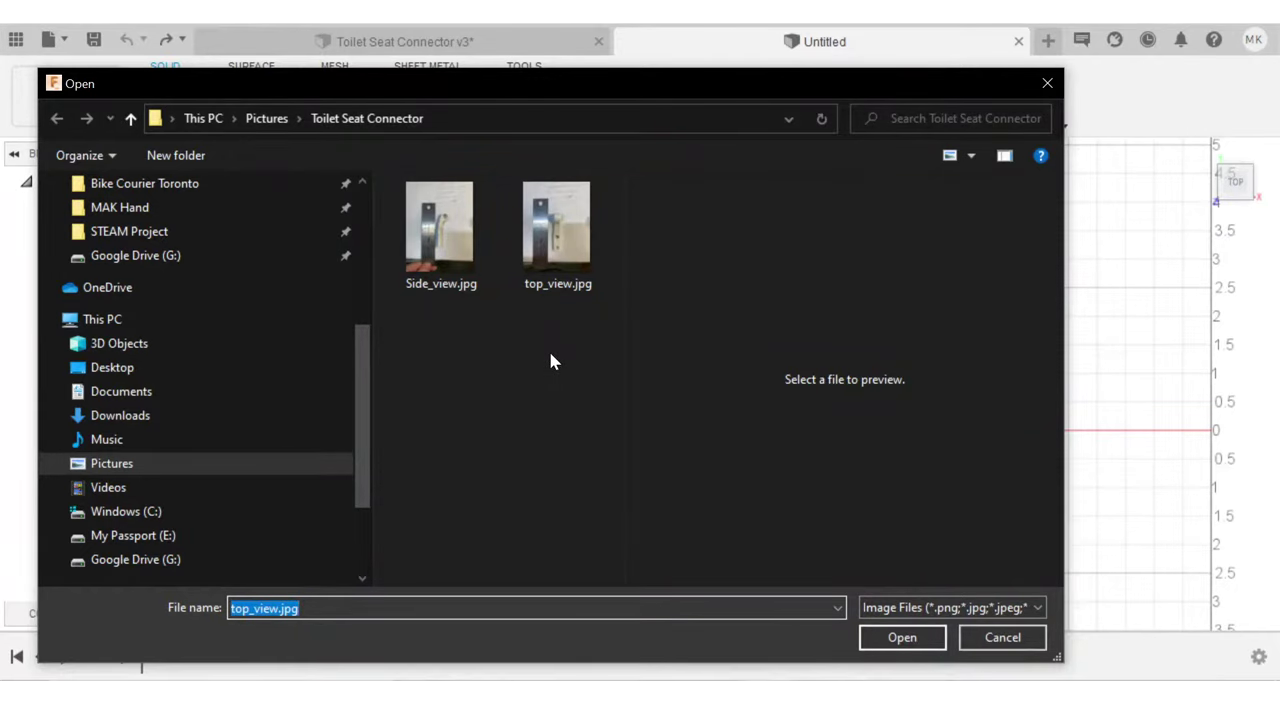
click(564, 292)
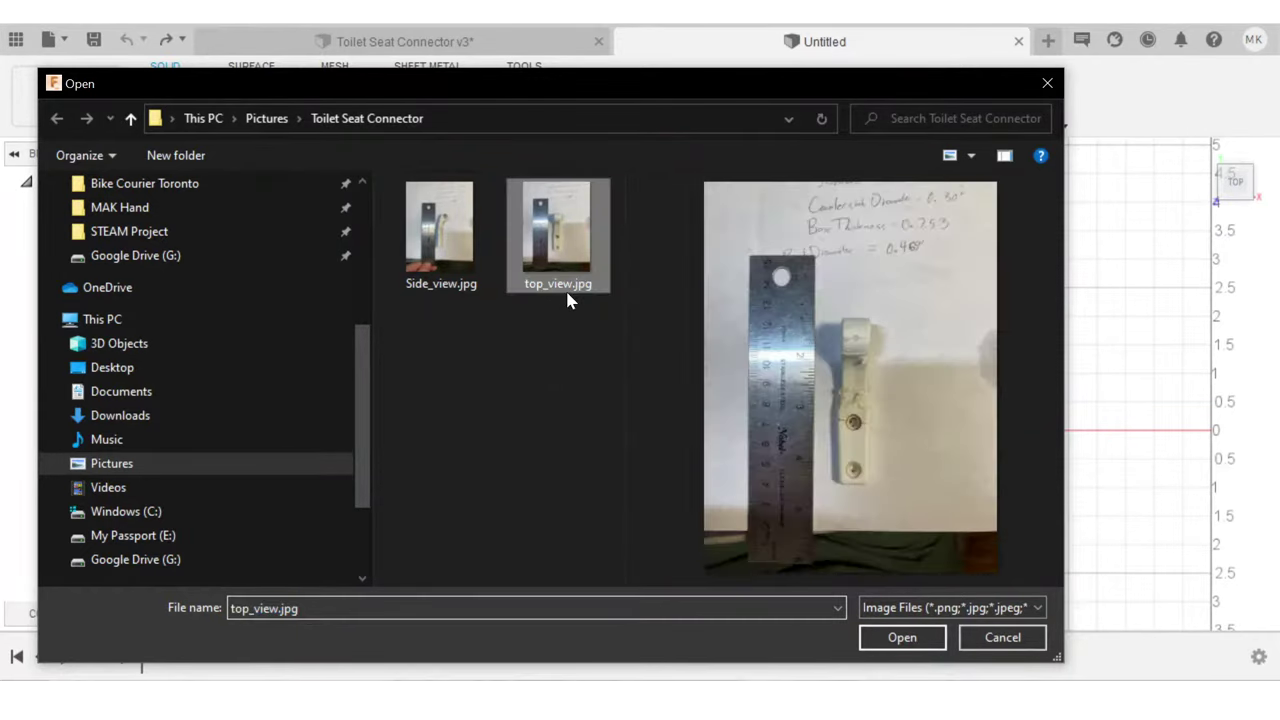
click(890, 637)
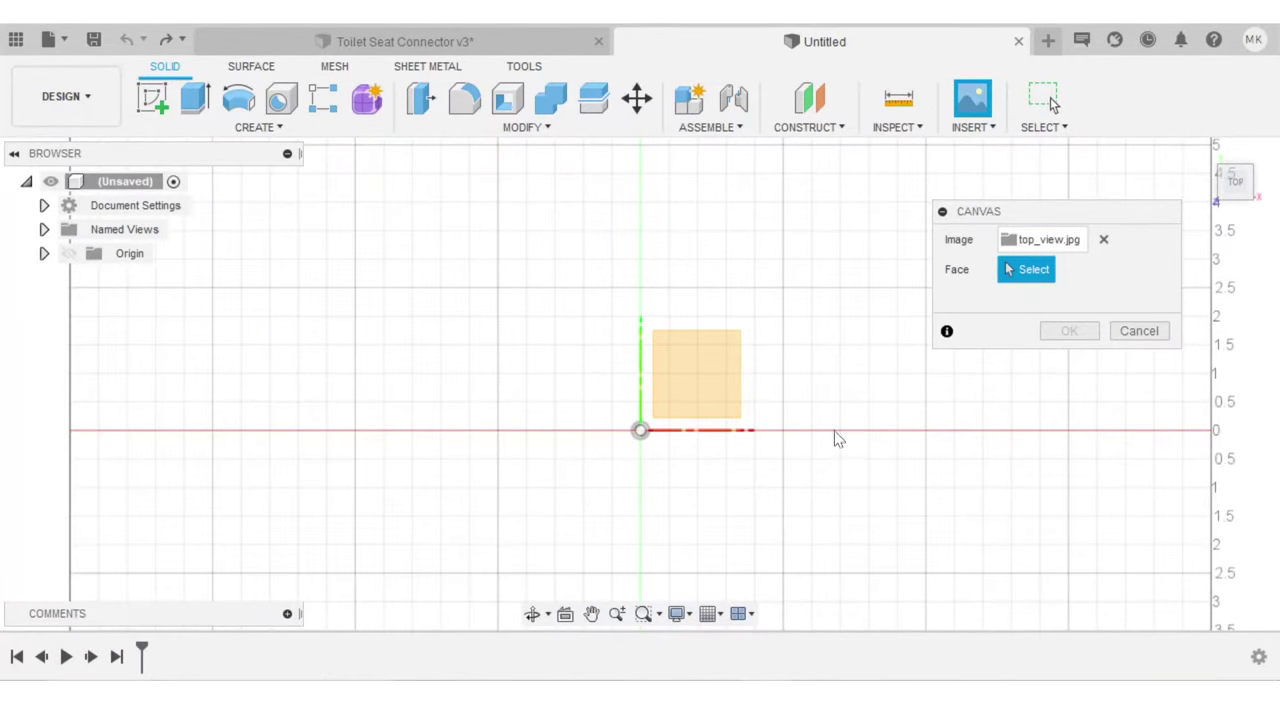
click(708, 388)
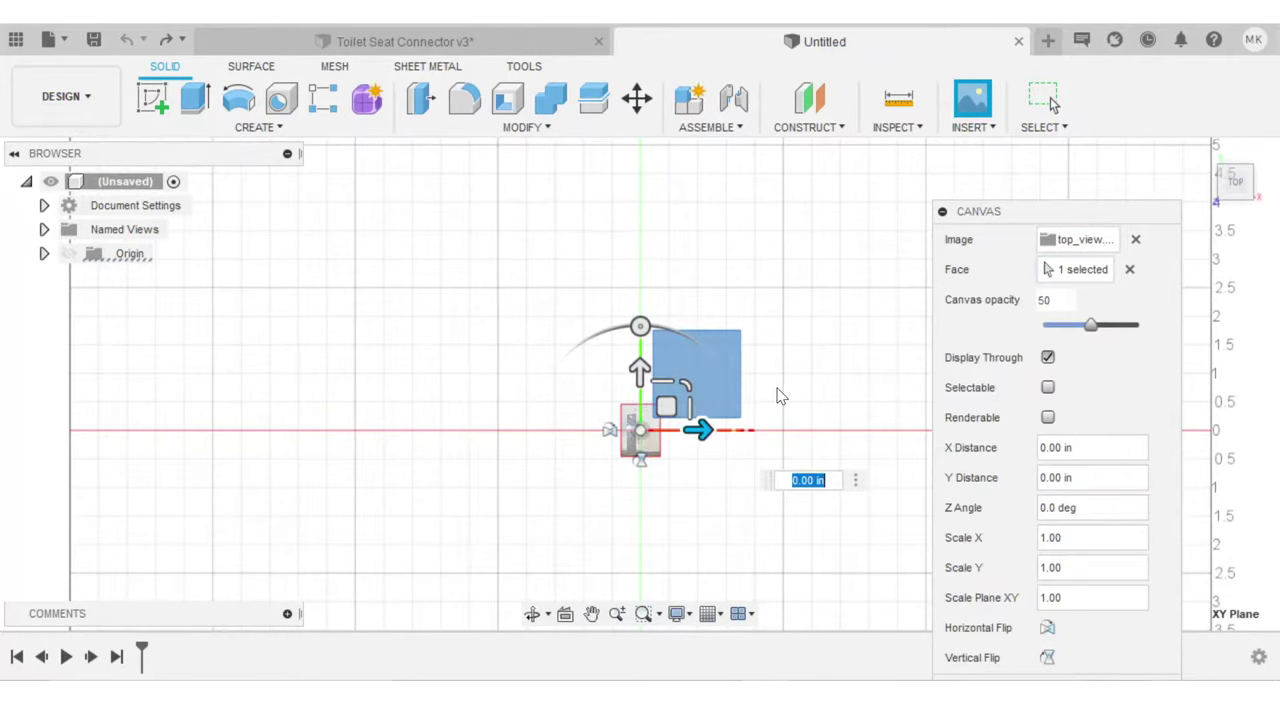
Scale the top_view canvas to 9.985 on the XY plane and confirm it
middle_drag(777, 394, 733, 414)
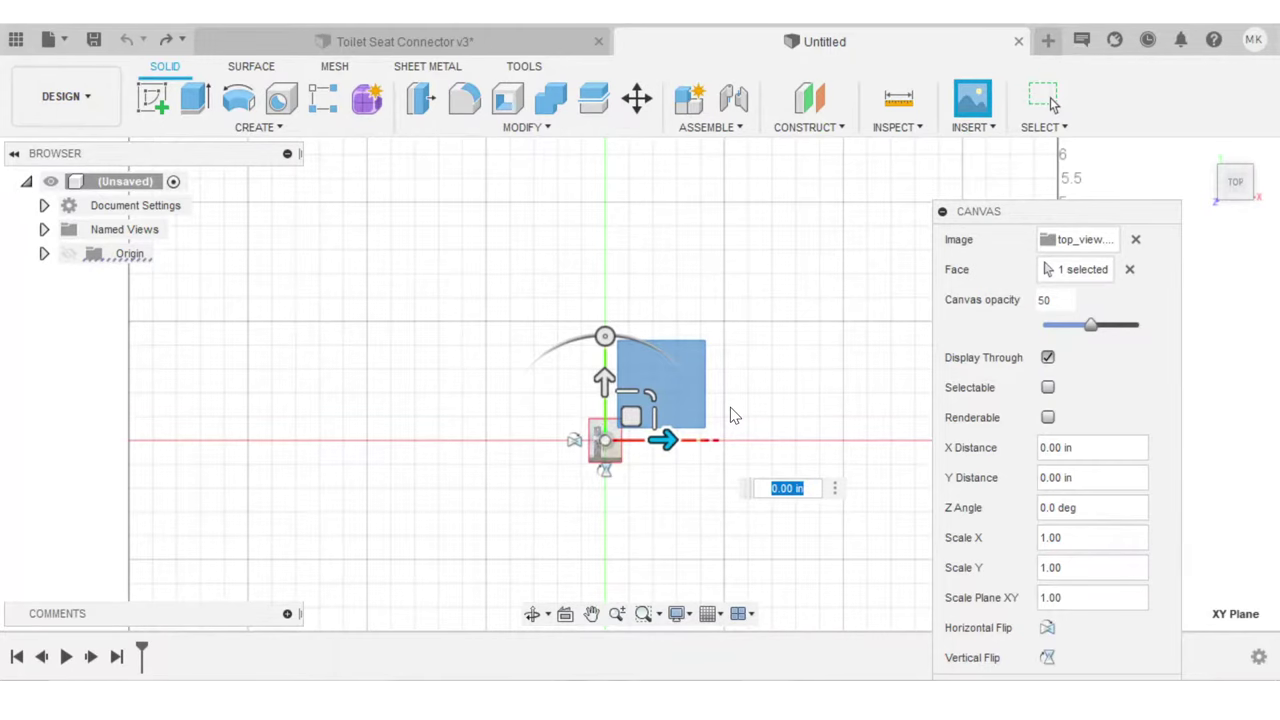
drag(648, 397, 812, 289)
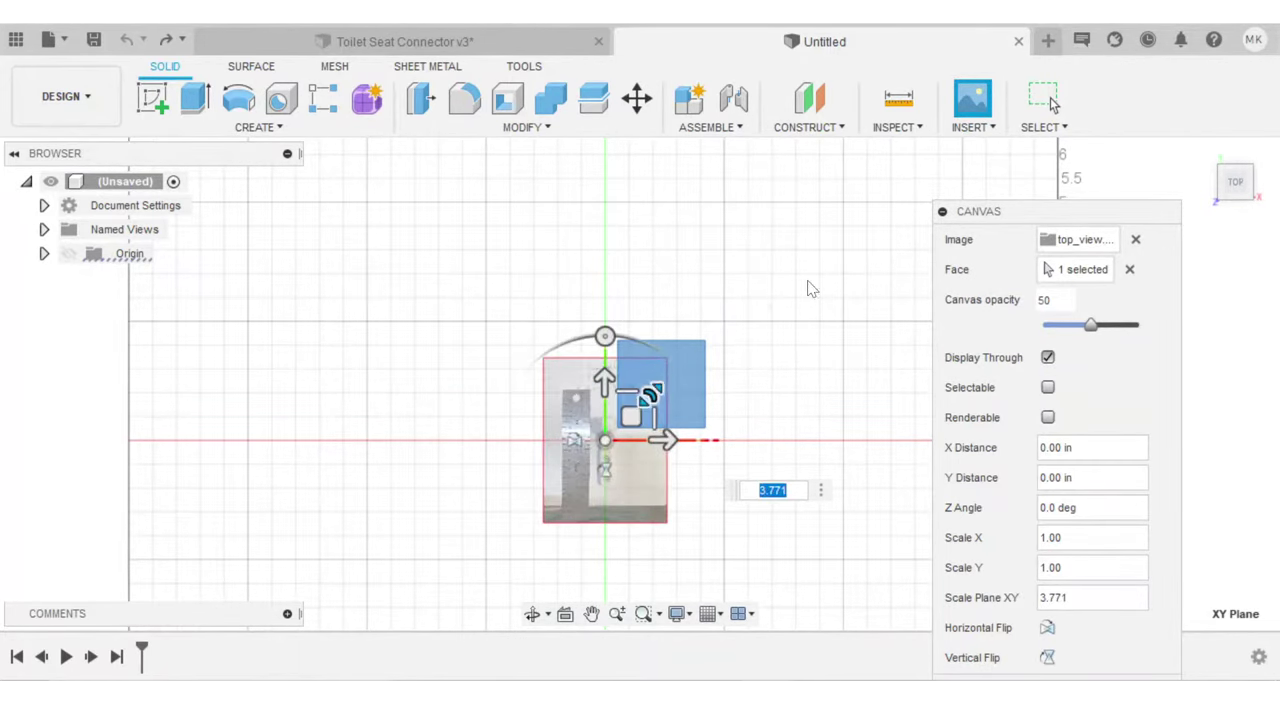
text(9.91)
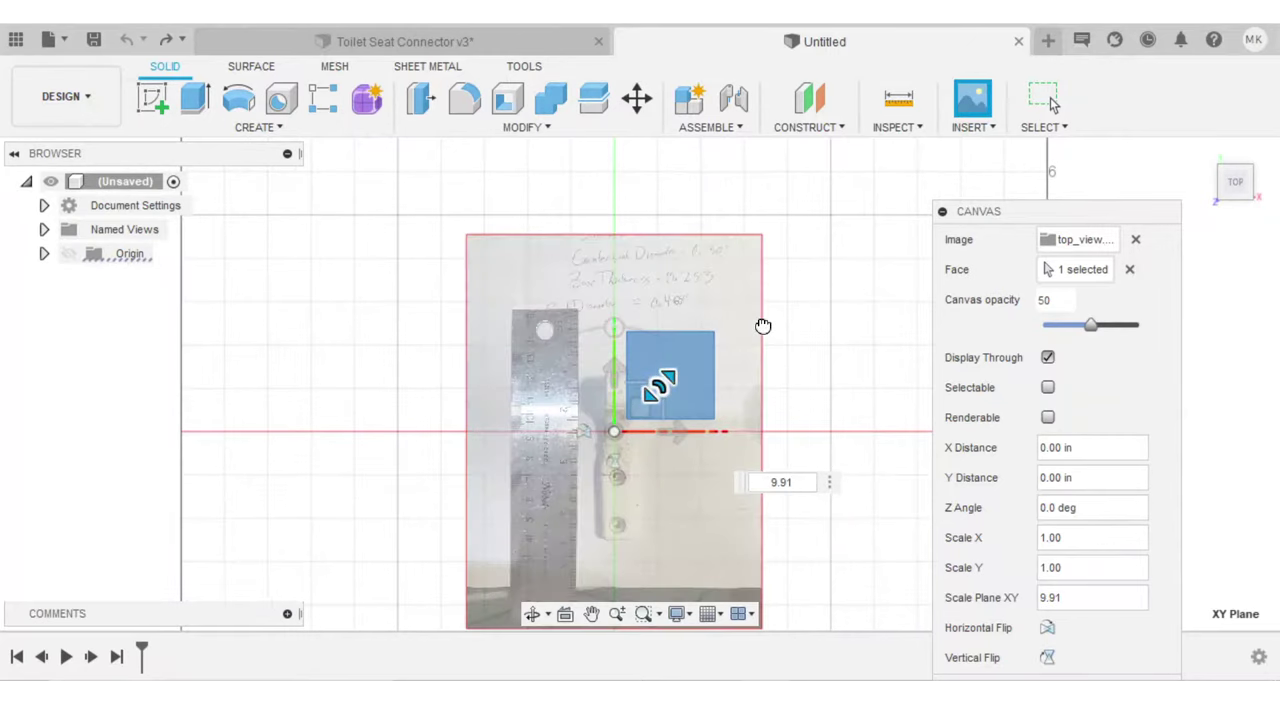
key(BackSpace)
text(85)
key(Return)
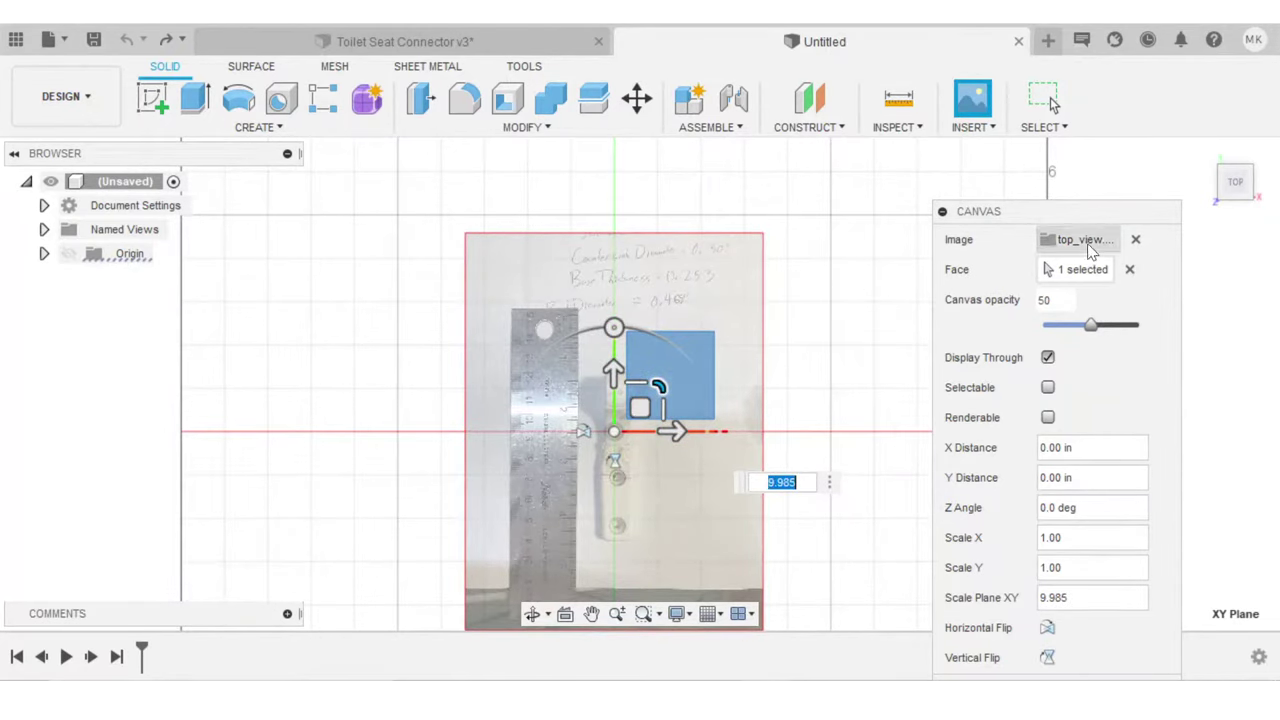
drag(1088, 213, 1114, 75)
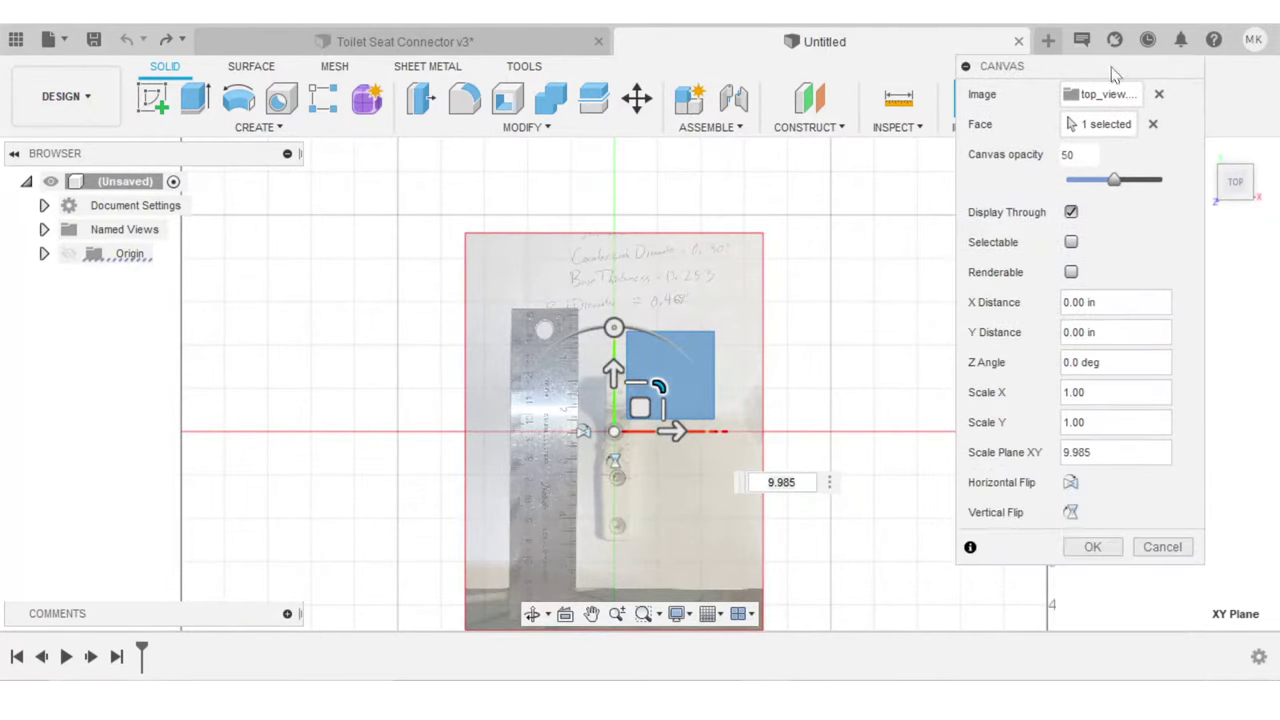
click(1092, 547)
Start a new sketch on the XY plane over the top-view photo
scroll(618, 416, up, 3)
scroll(730, 378, up, 2)
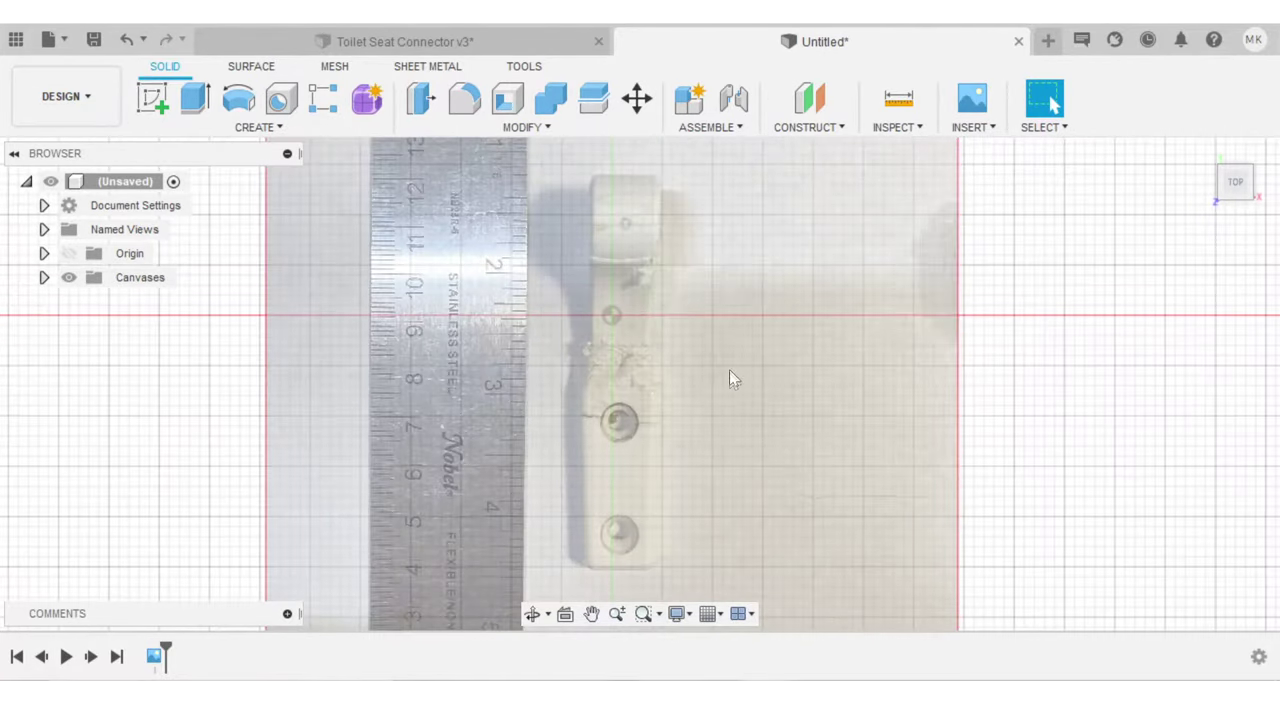
scroll(521, 482, down, 2)
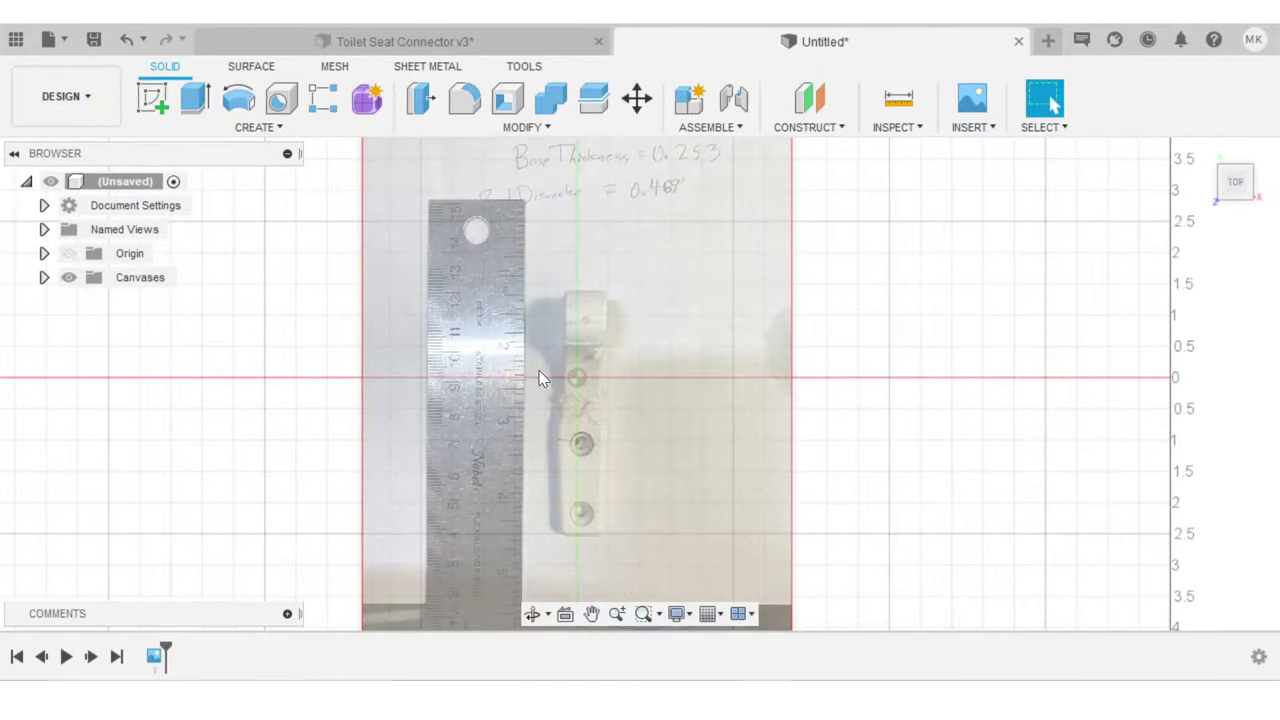
click(154, 89)
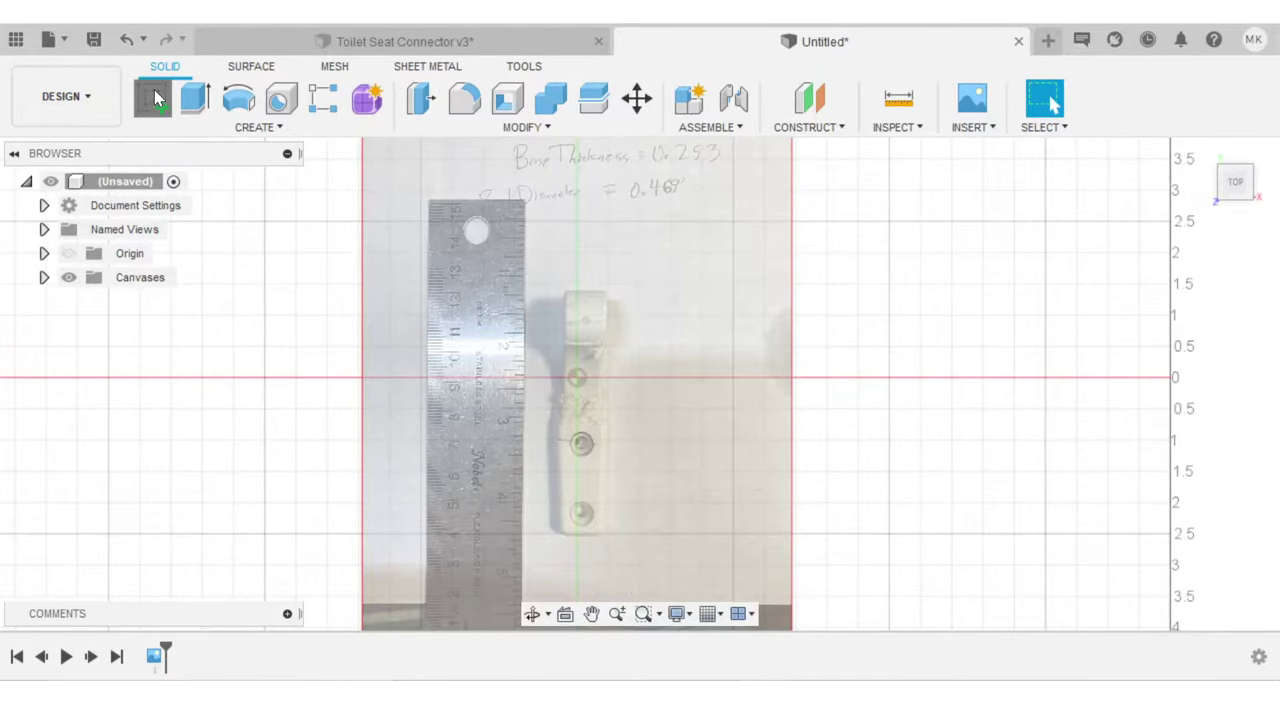
click(661, 321)
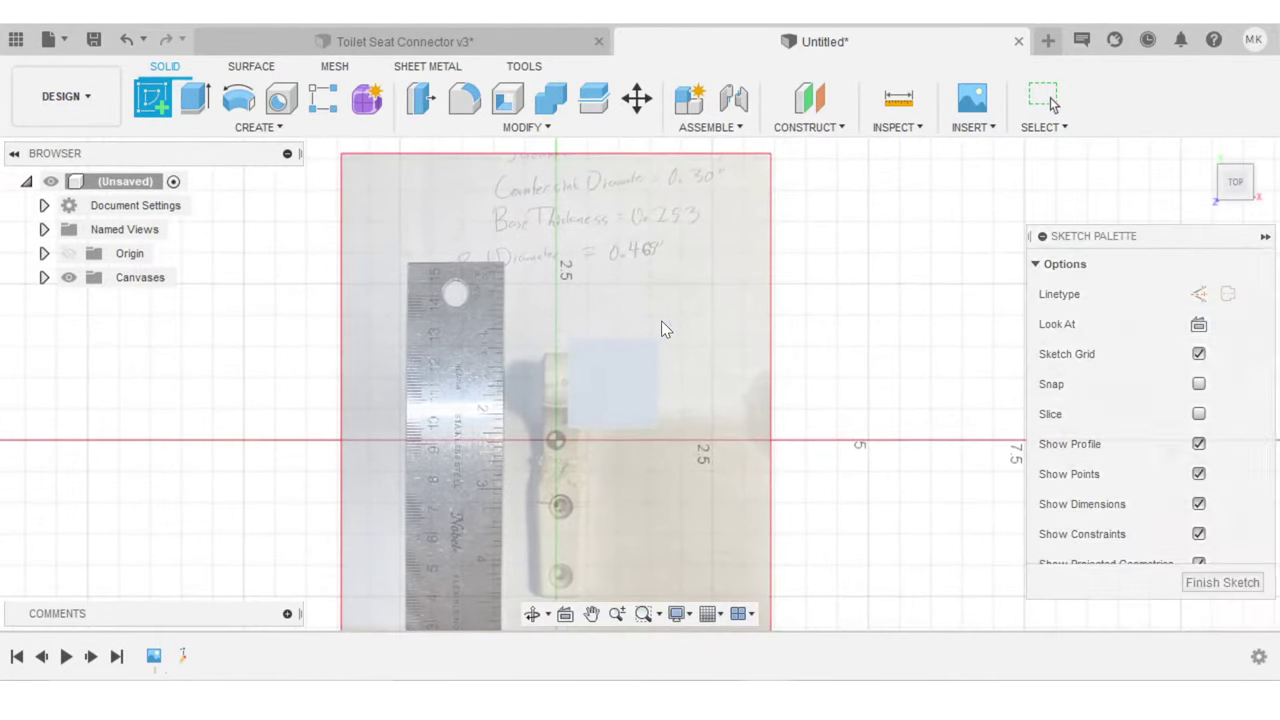
scroll(645, 378, up, 8)
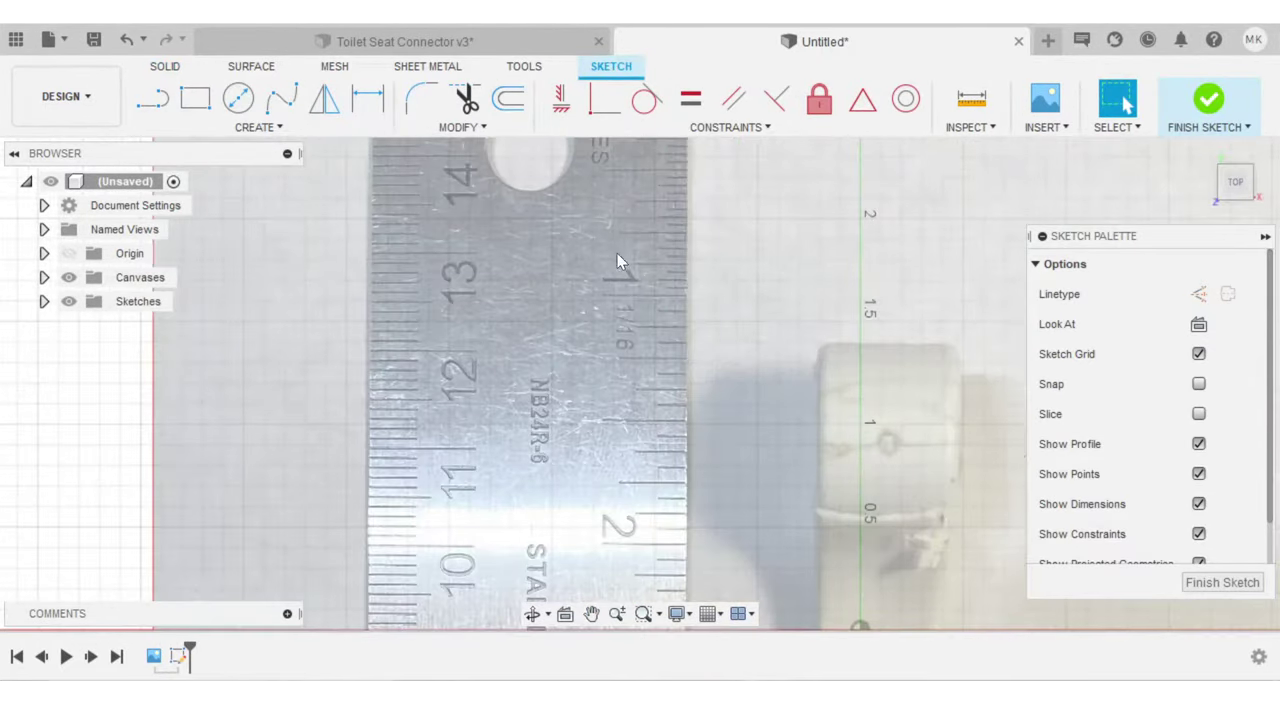
scroll(630, 355, down, 5)
scroll(660, 385, up, 8)
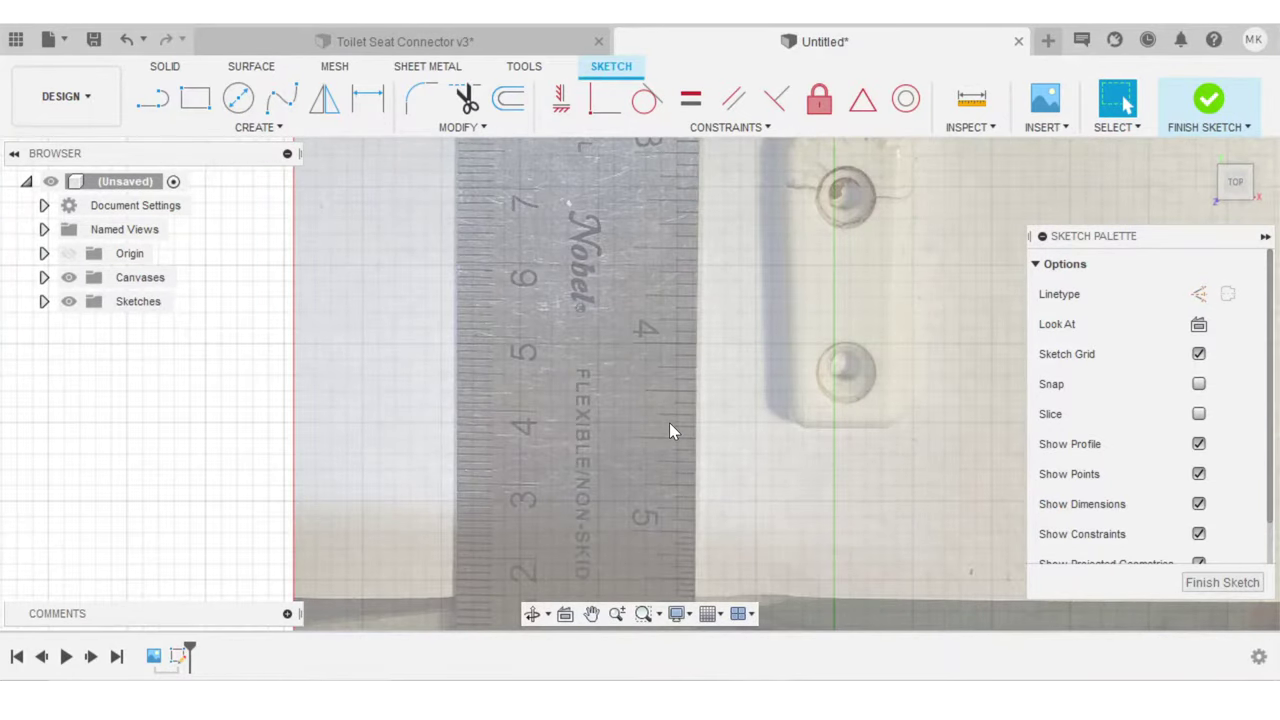
scroll(669, 422, down, 6)
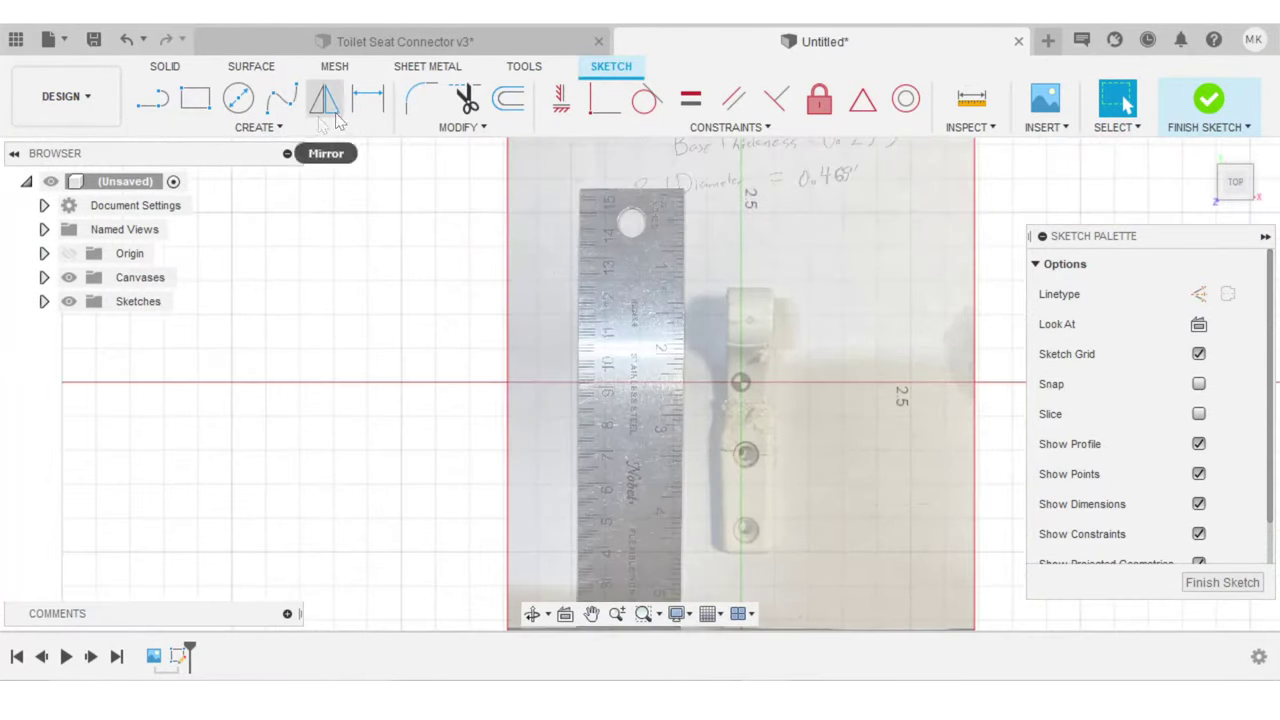
Place sketch points at the ruler's top corner and at its 4-inch mark
click(294, 131)
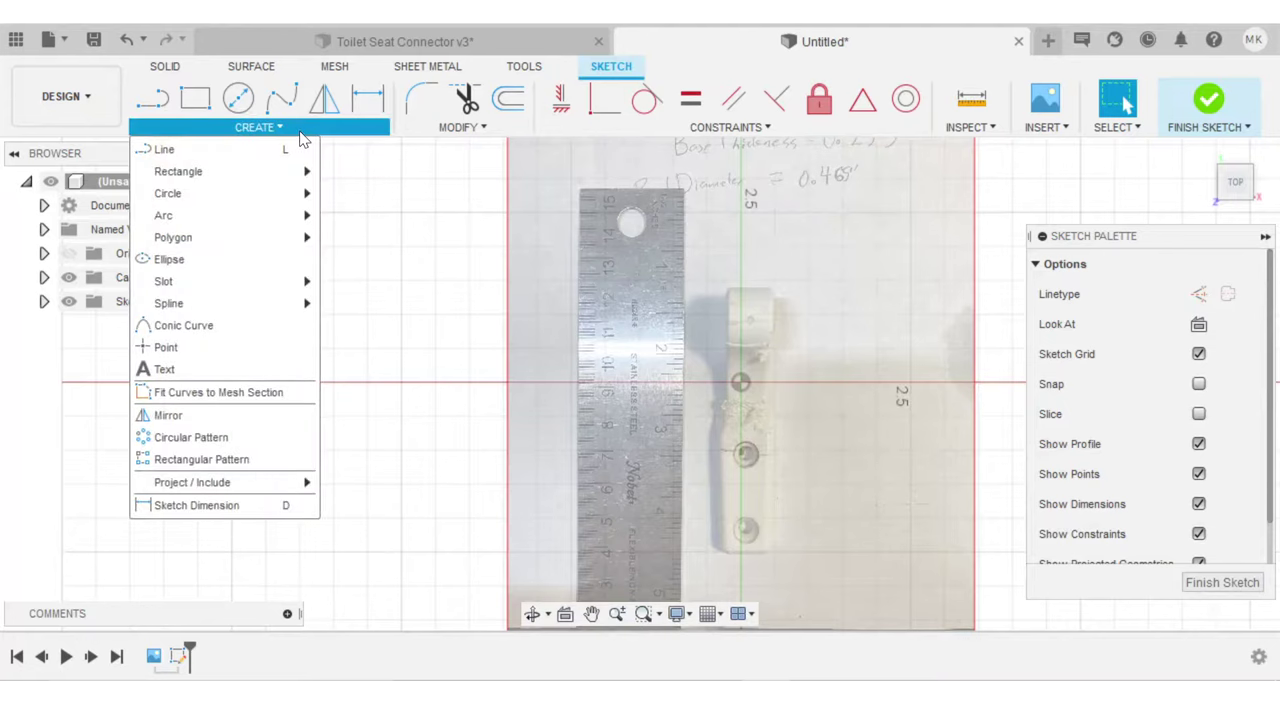
click(203, 354)
scroll(705, 330, down, 3)
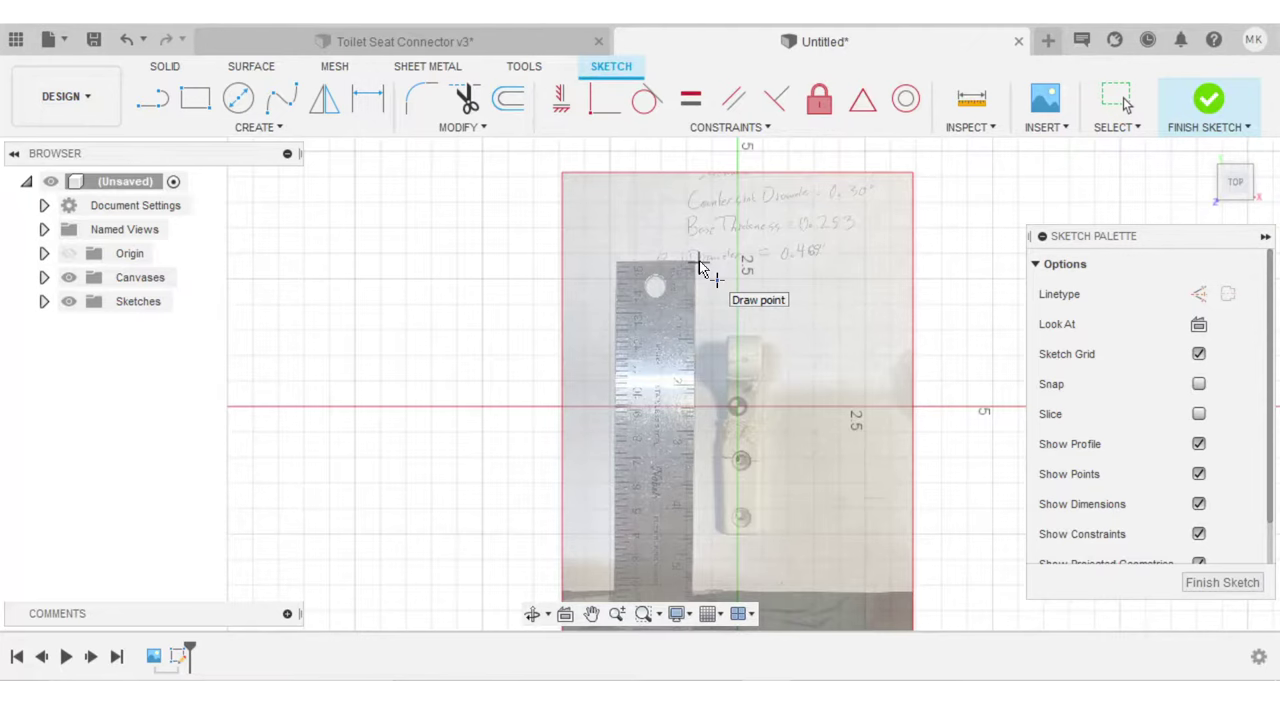
scroll(700, 262, up, 6)
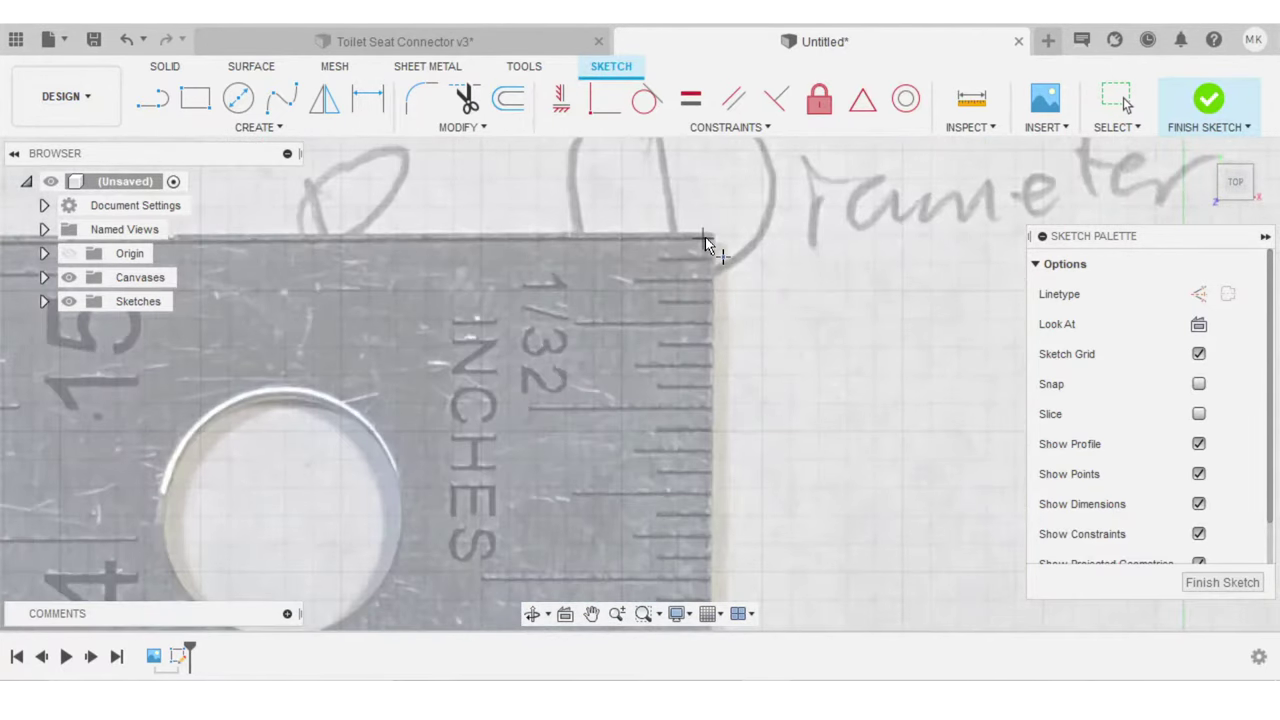
scroll(710, 238, up, 2)
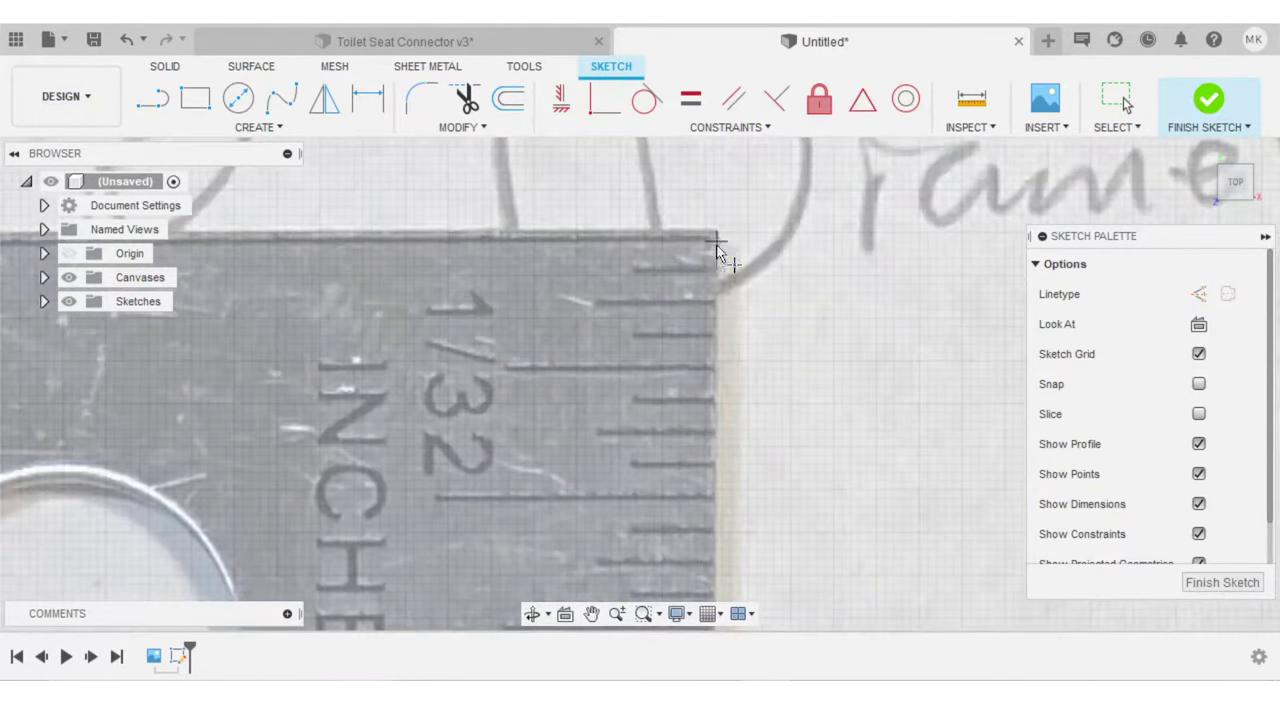
scroll(716, 252, down, 10)
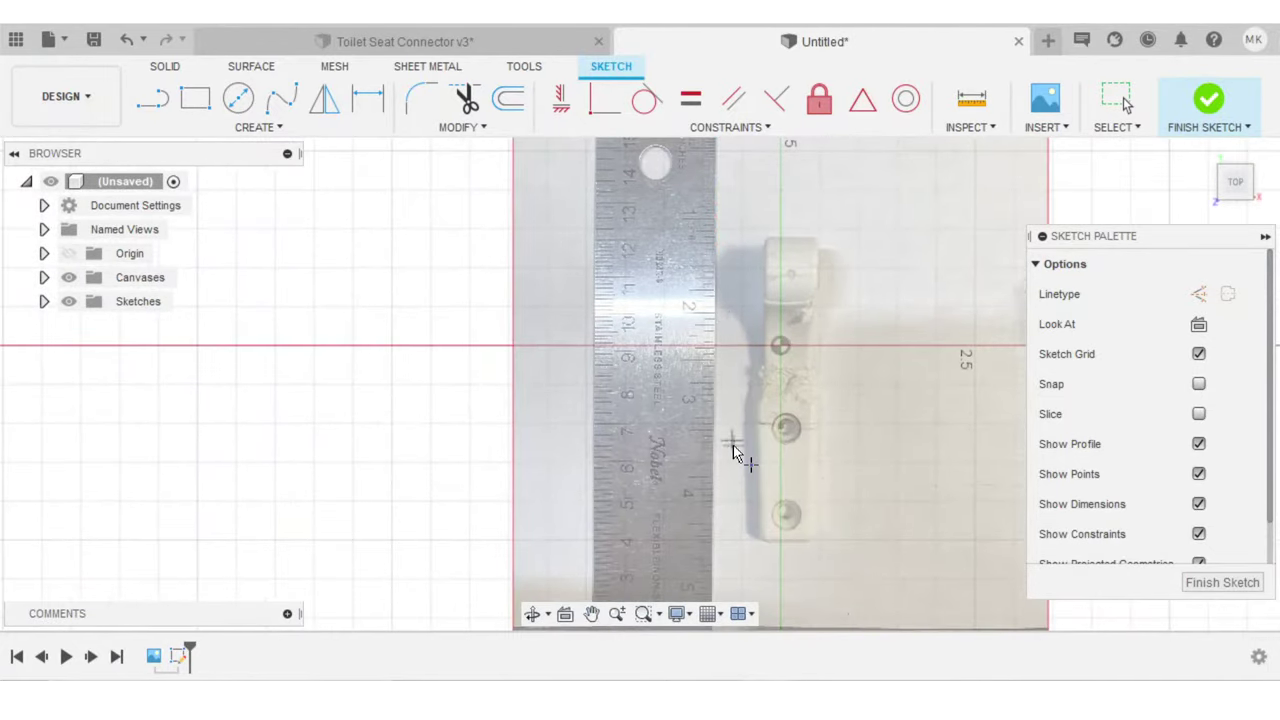
scroll(717, 499, up, 5)
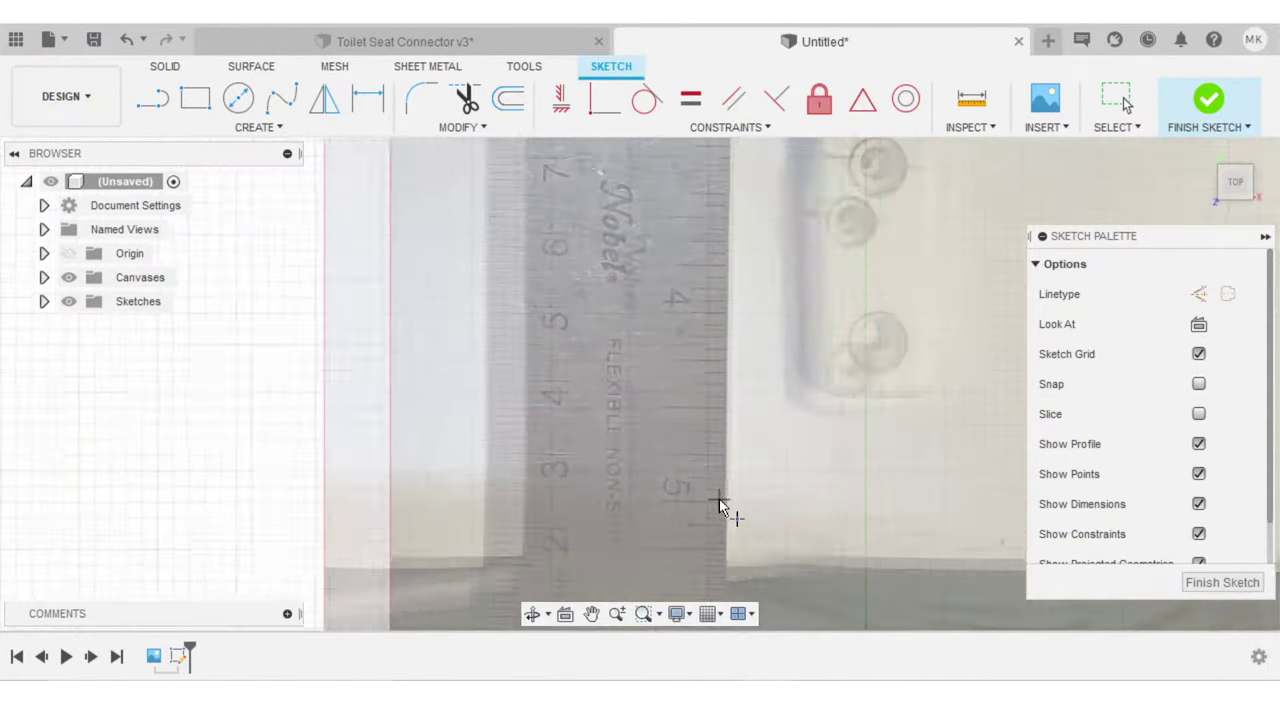
scroll(719, 499, down, 4)
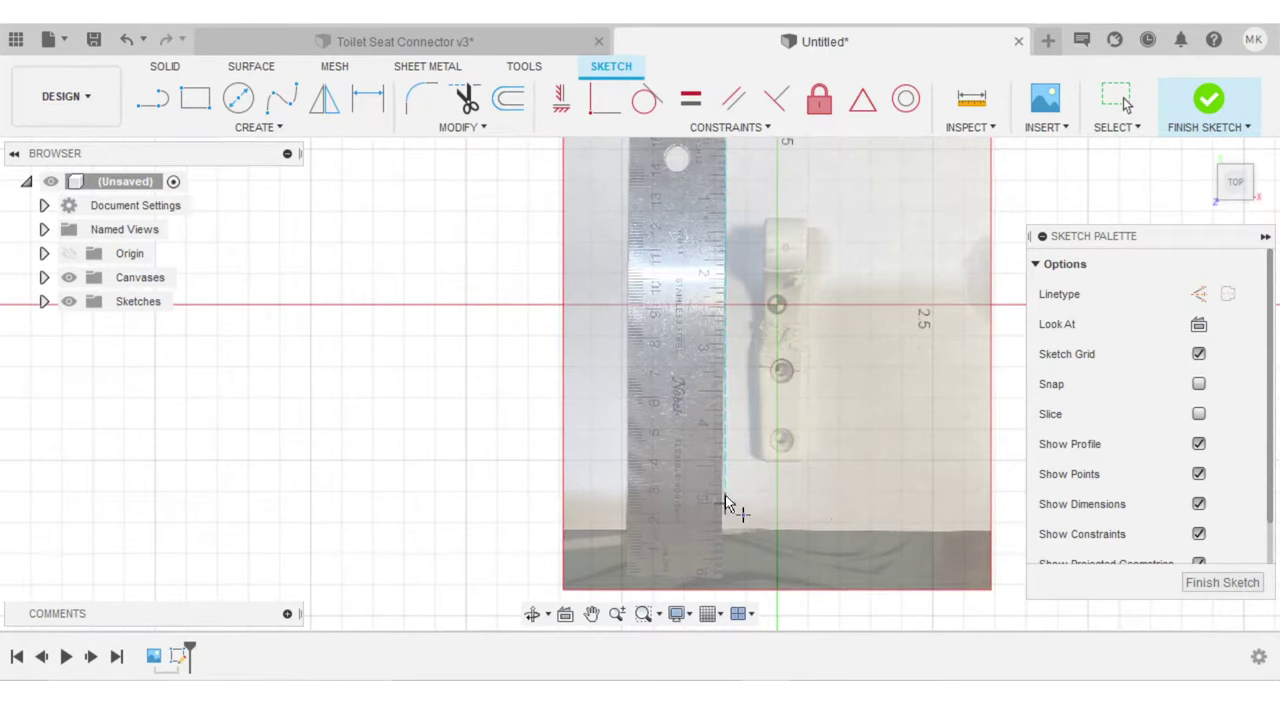
scroll(722, 500, down, 3)
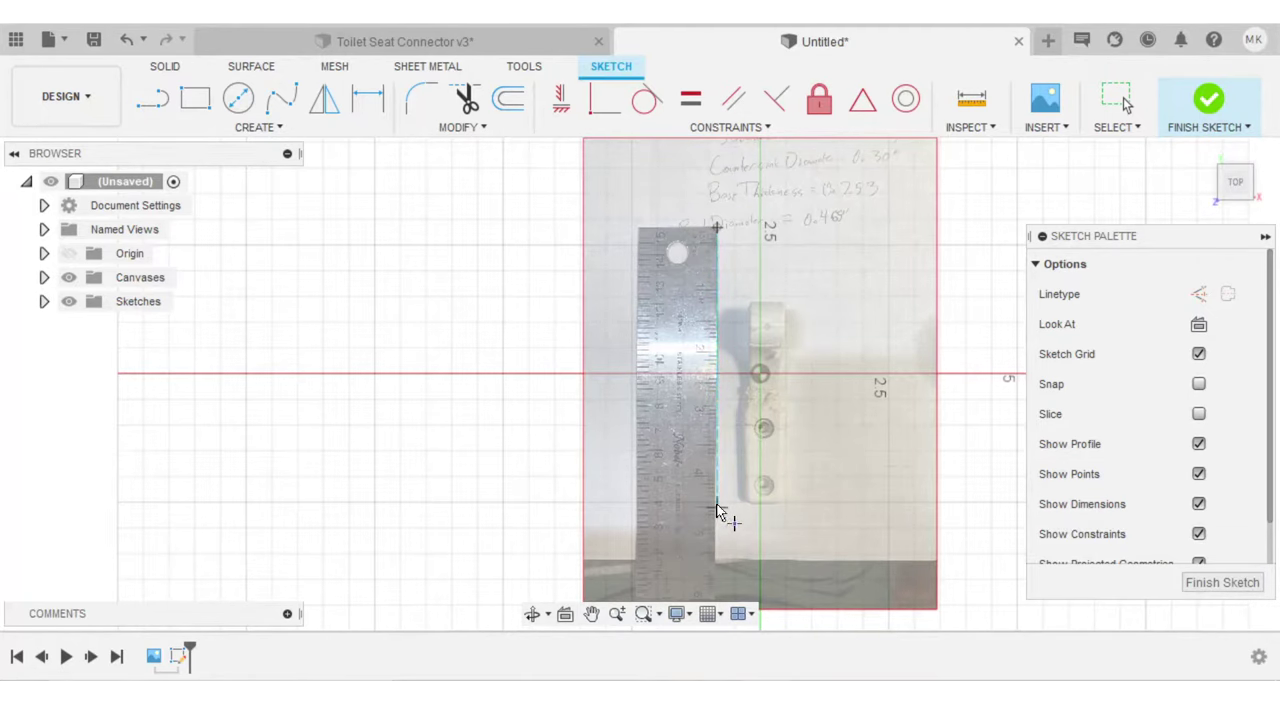
scroll(712, 485, up, 3)
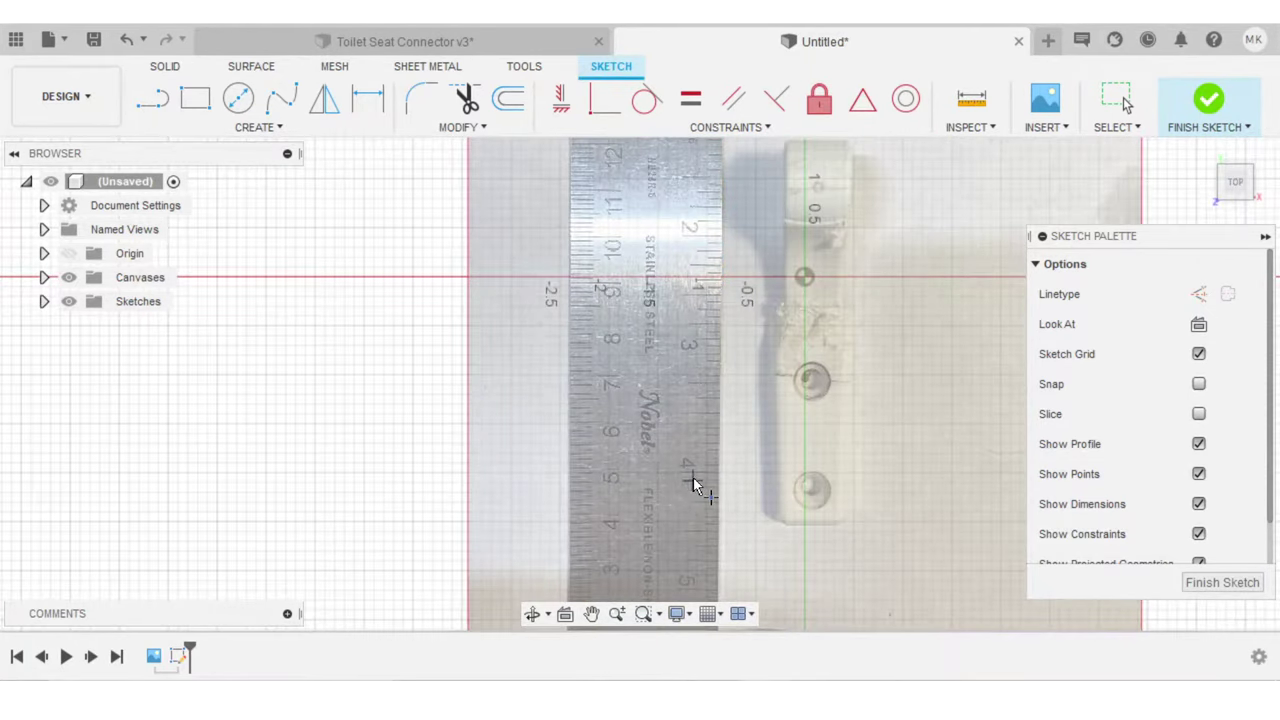
scroll(697, 480, up, 6)
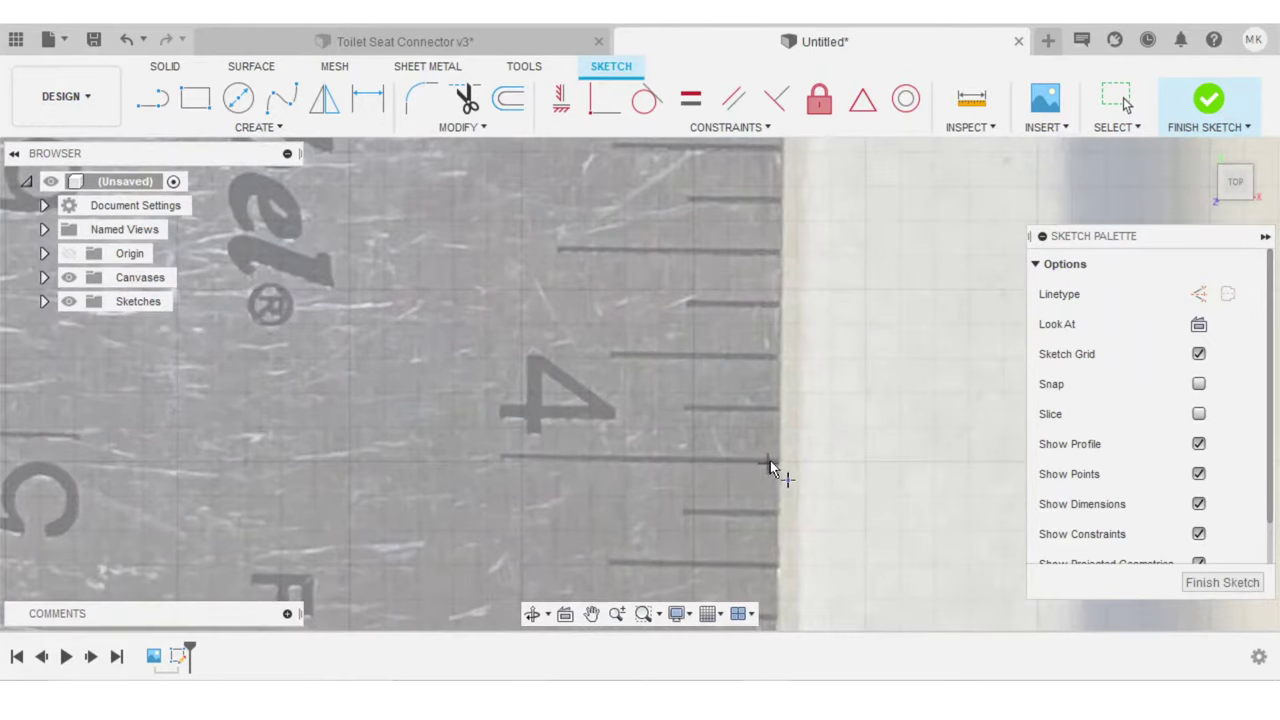
scroll(776, 462, up, 2)
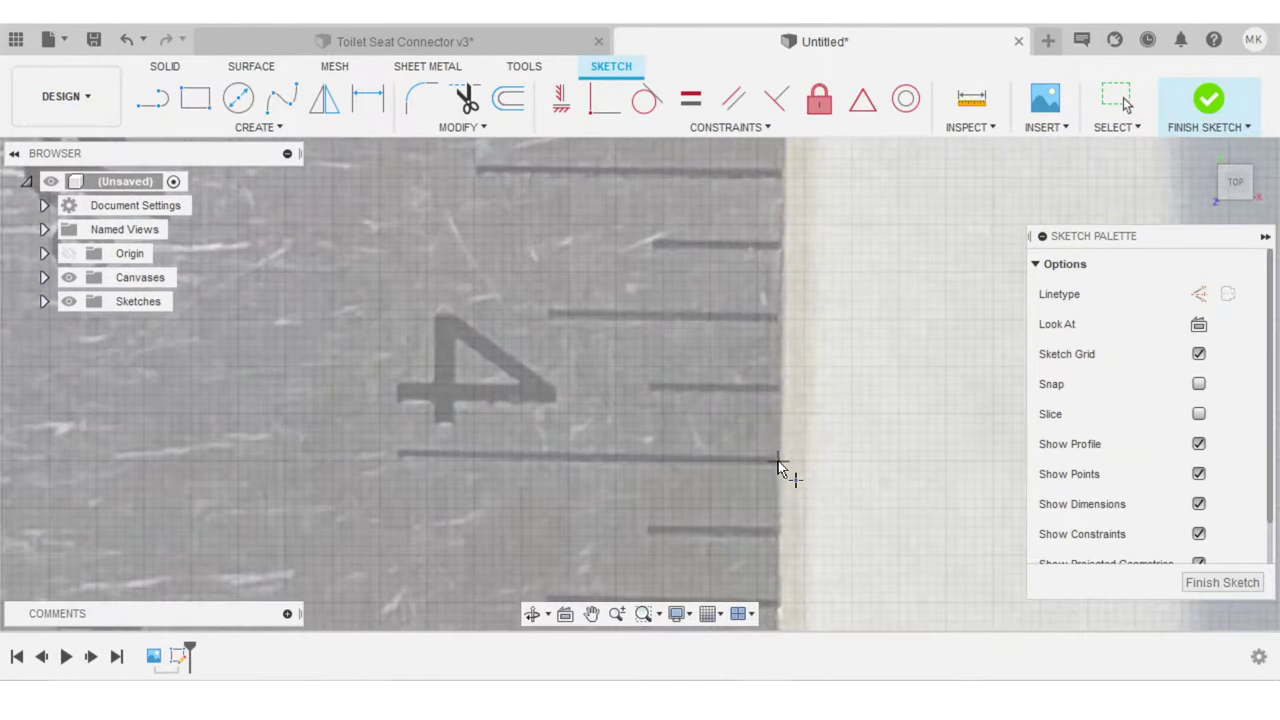
scroll(780, 463, down, 10)
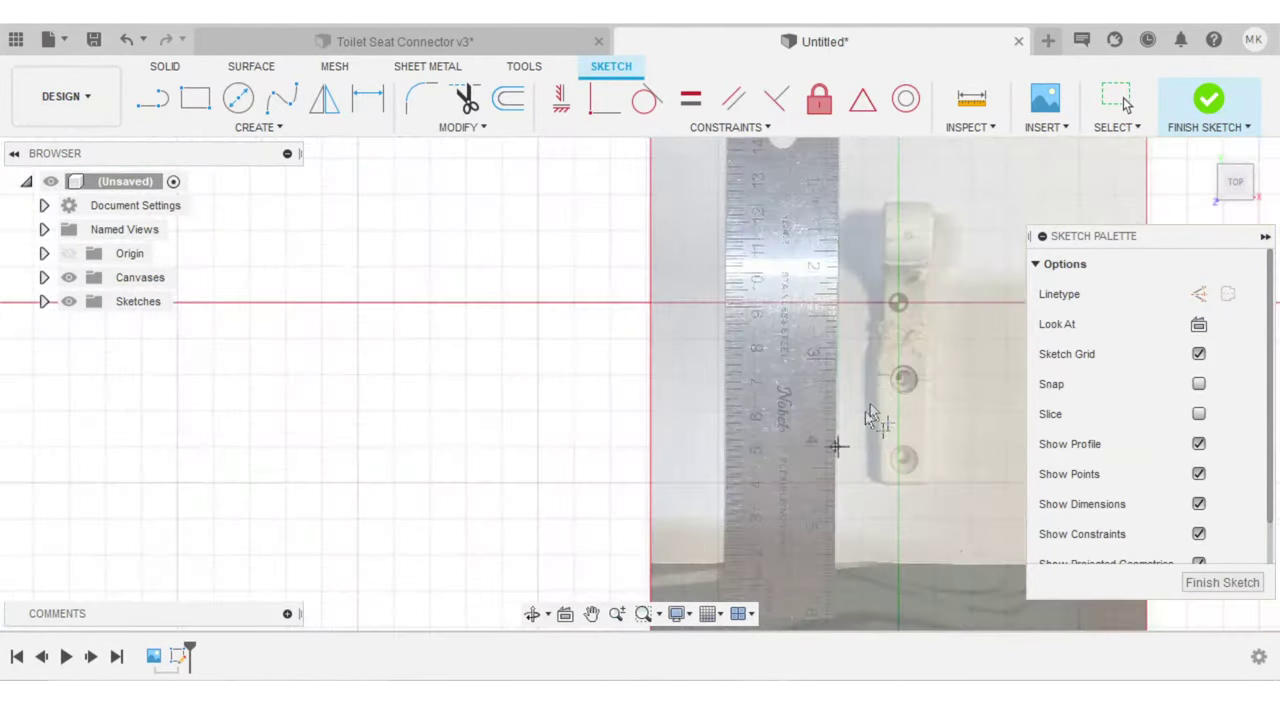
scroll(694, 449, down, 3)
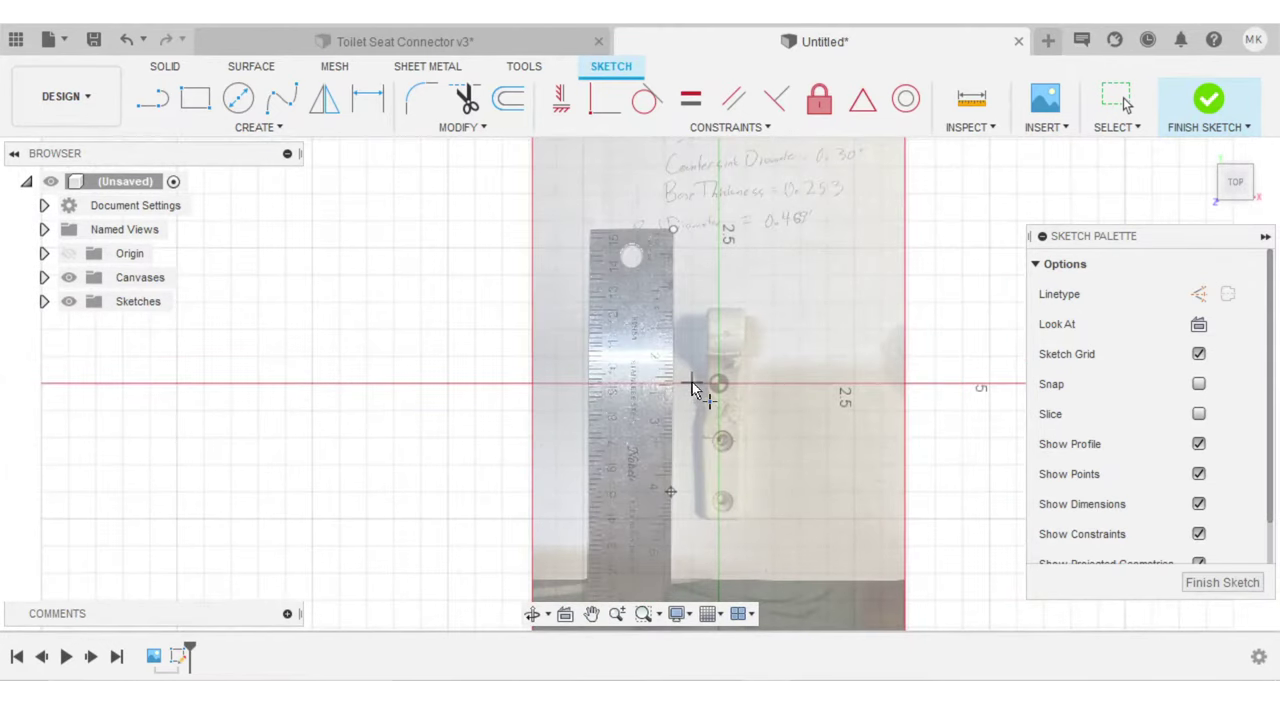
key(Escape)
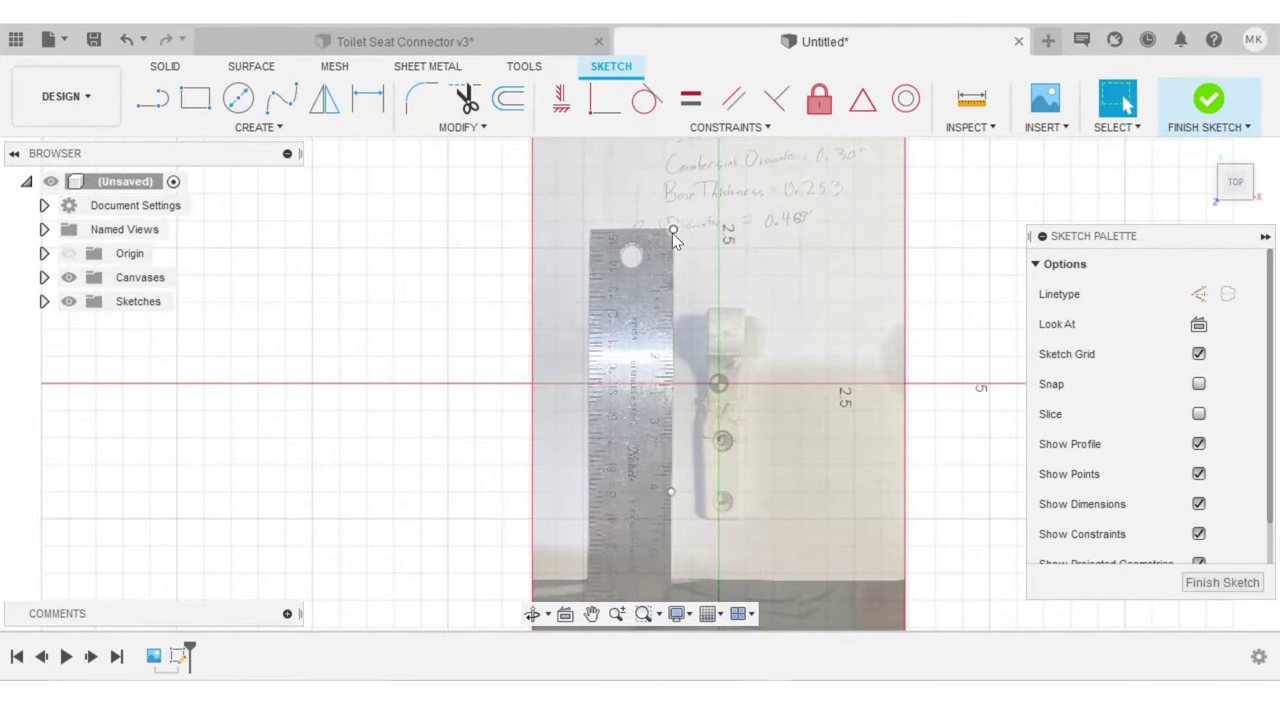
Measure the distance between the two ruler points, reading 4.841 in
click(968, 104)
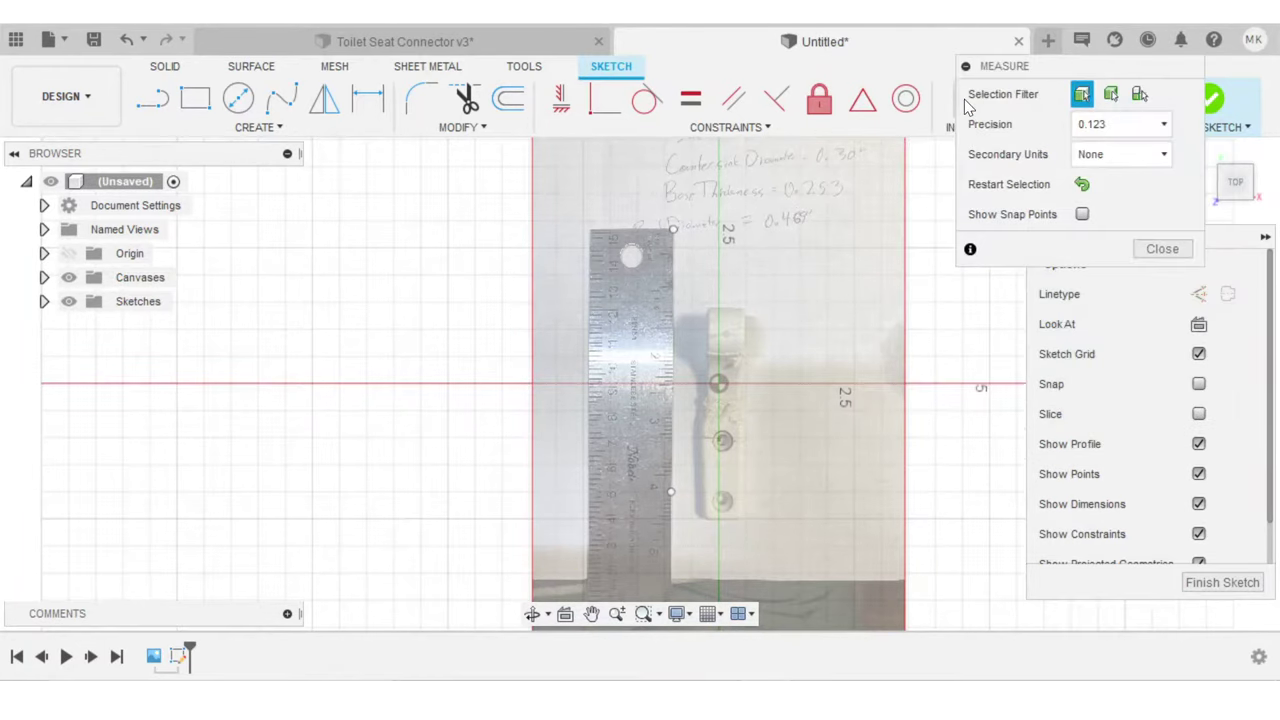
click(673, 230)
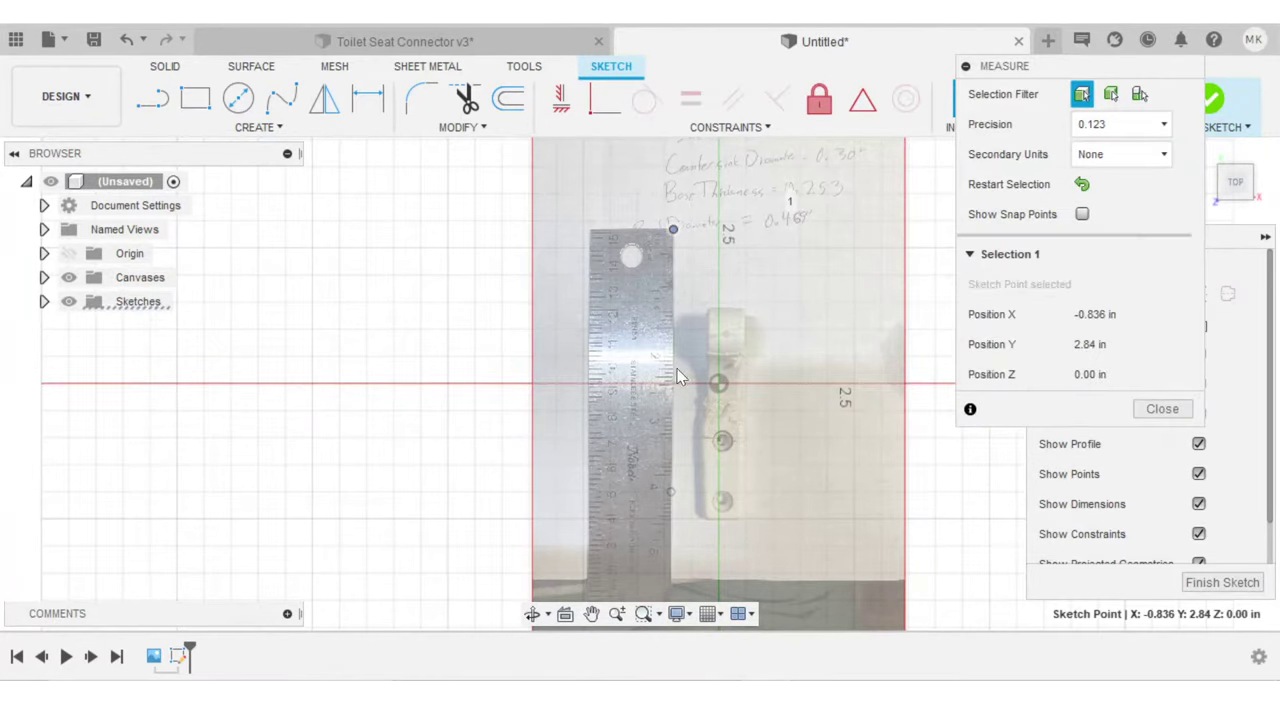
click(670, 490)
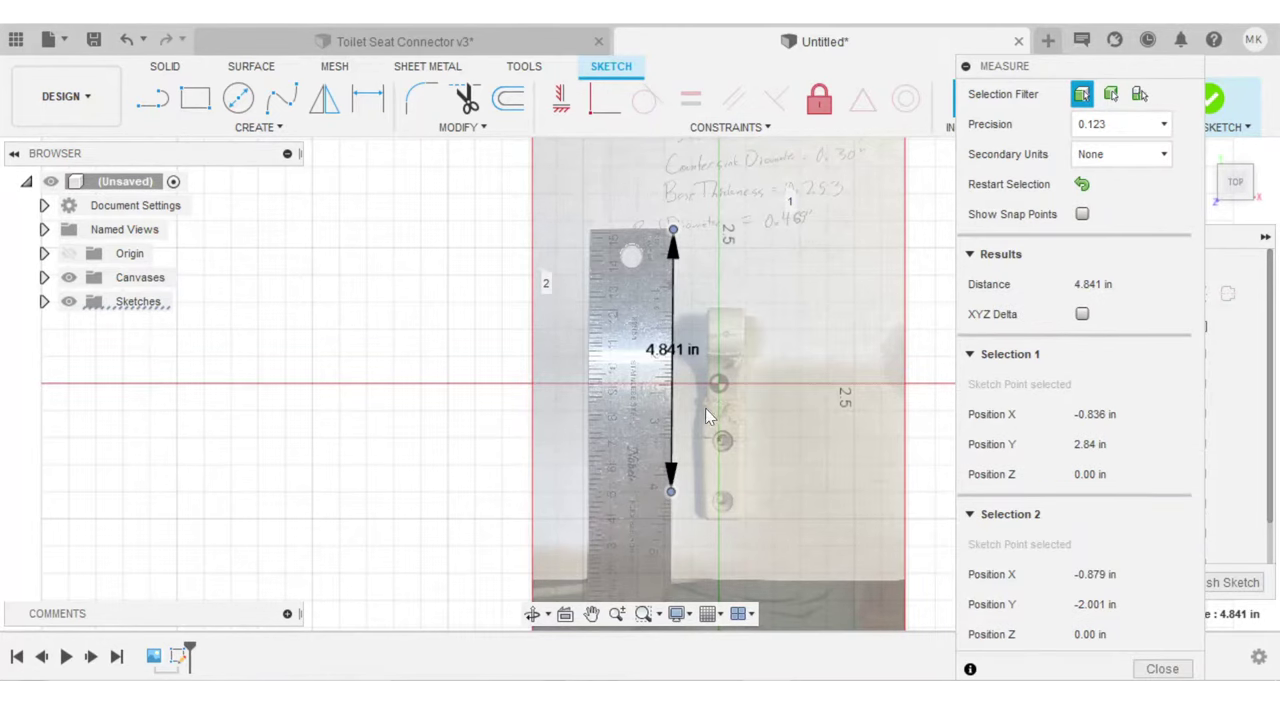
scroll(700, 377, up, 4)
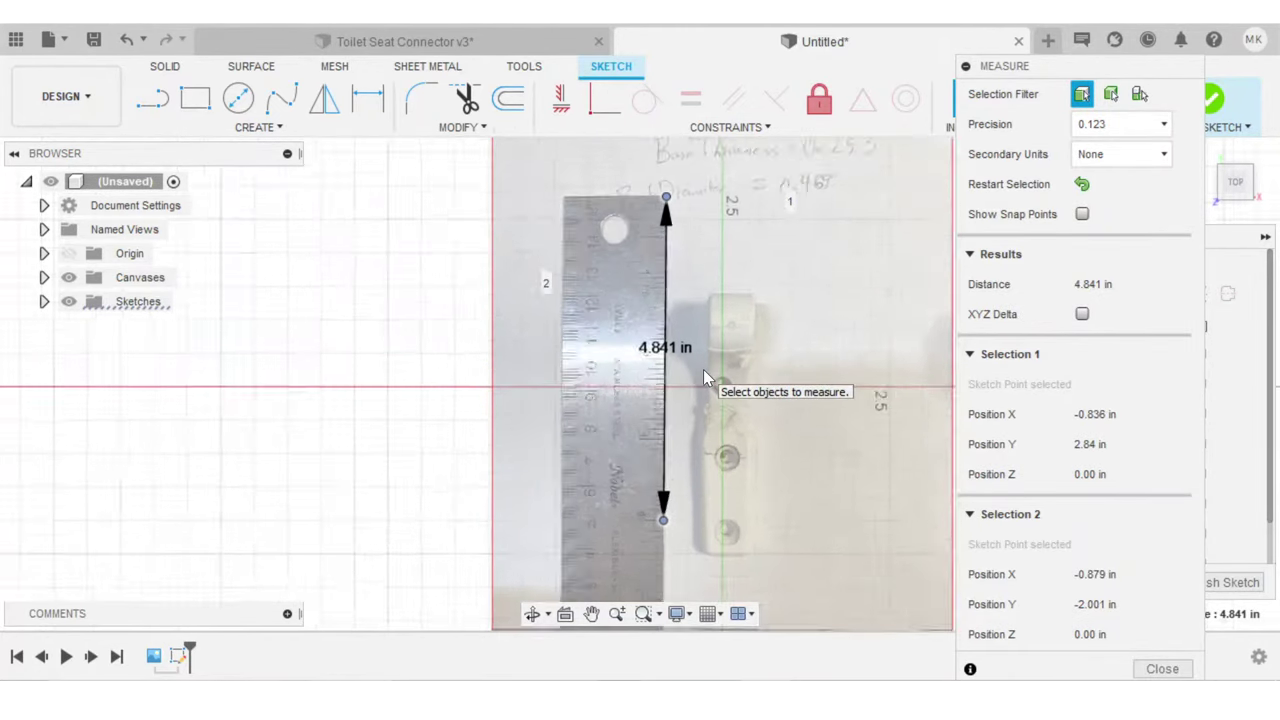
scroll(705, 377, up, 2)
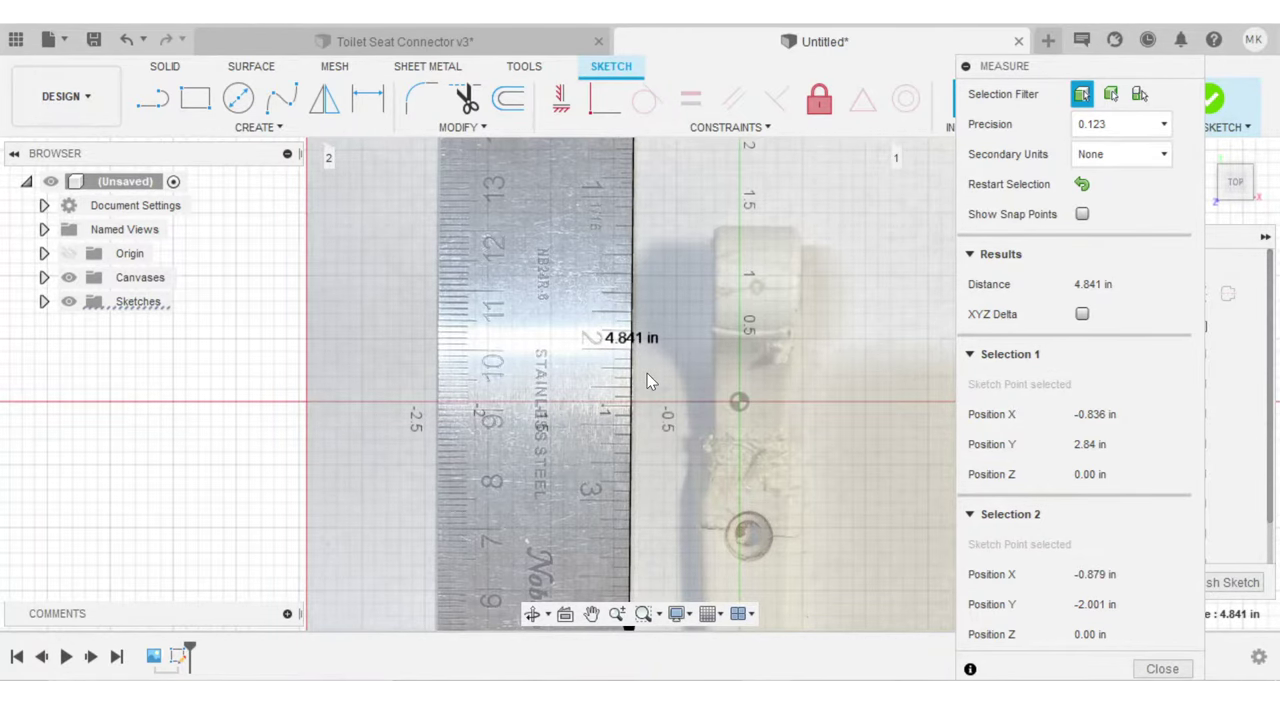
scroll(650, 355, down, 3)
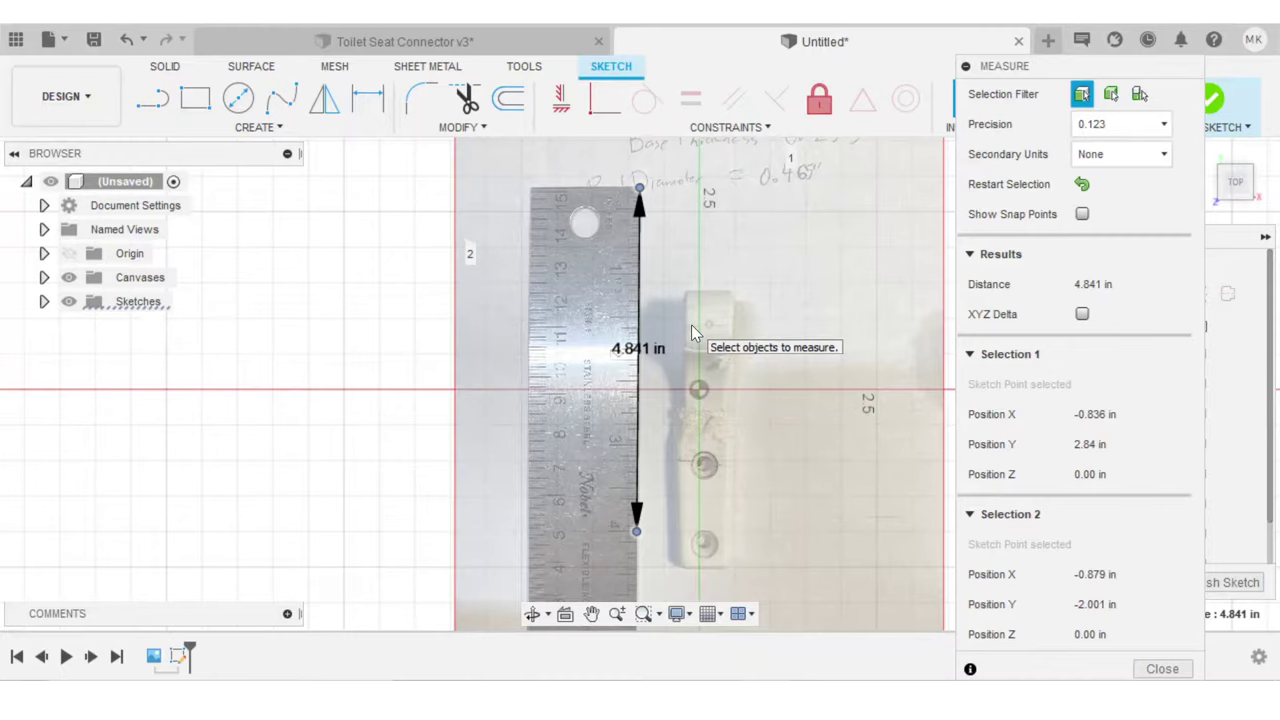
scroll(780, 429, down, 2)
key(super)
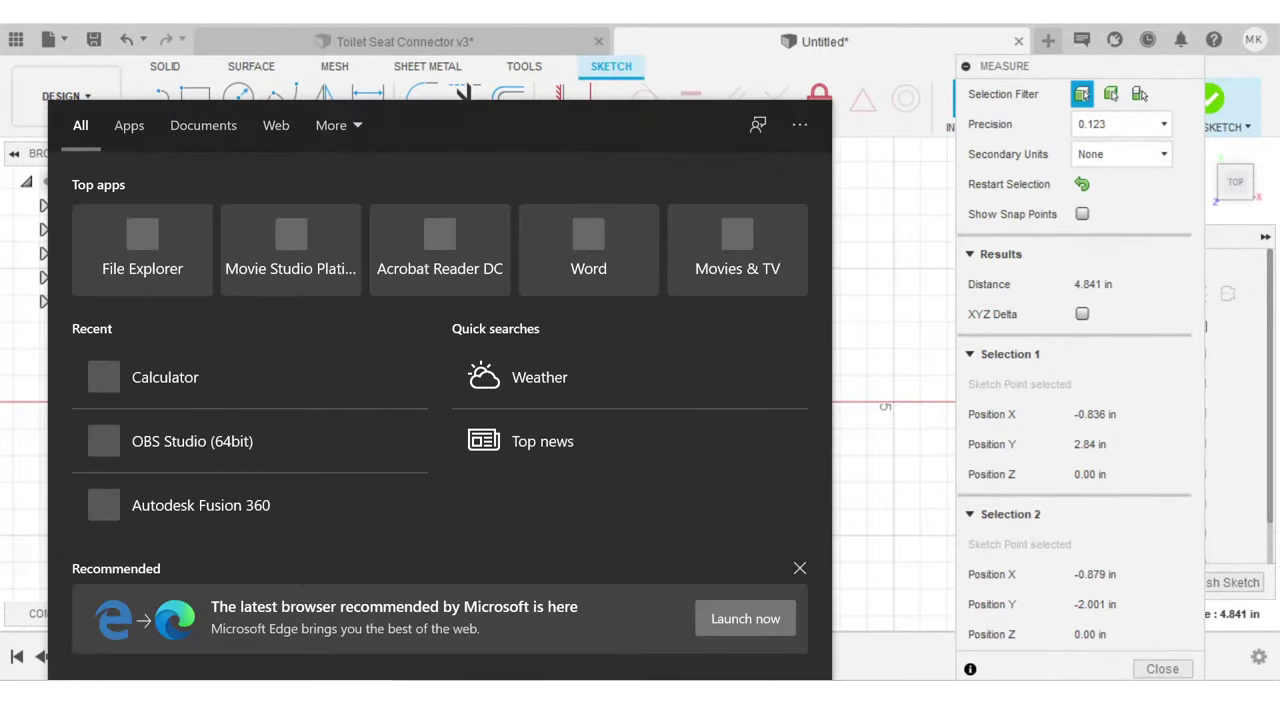
Launch Calculator and compute 4 ÷ 4.841 ≈ 0.826
text(calcul)
key(Return)
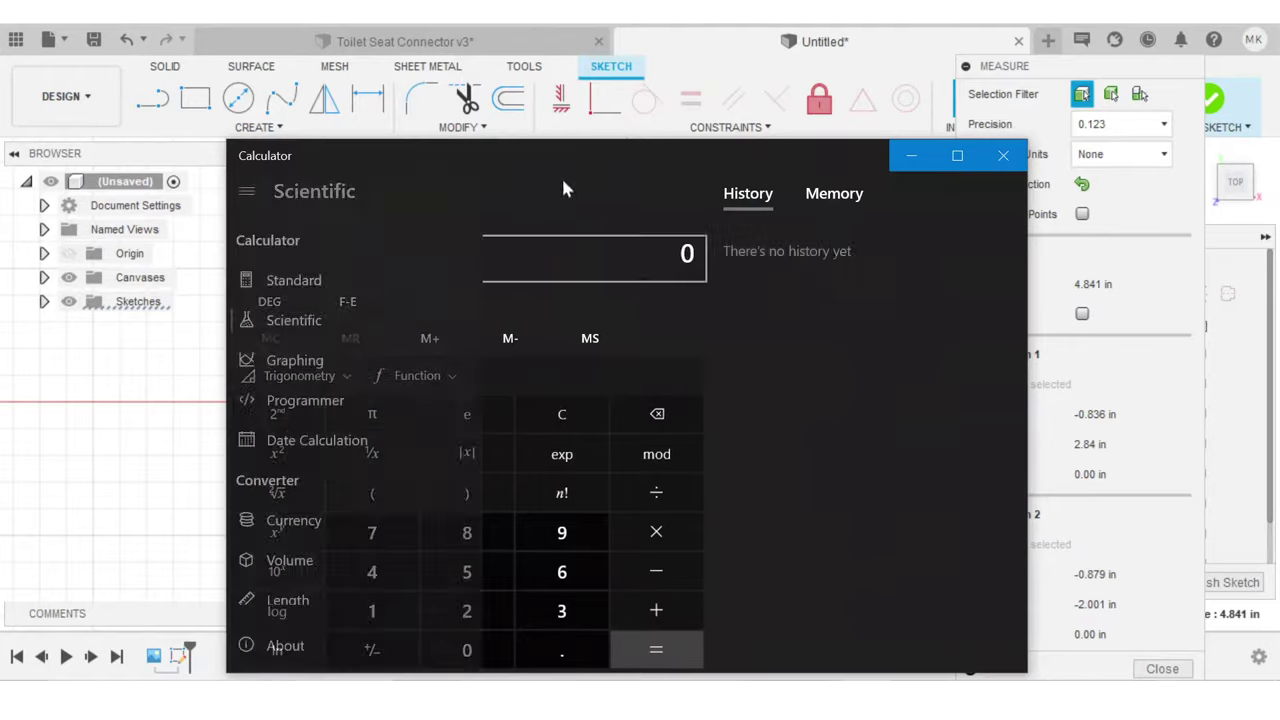
drag(563, 183, 781, 176)
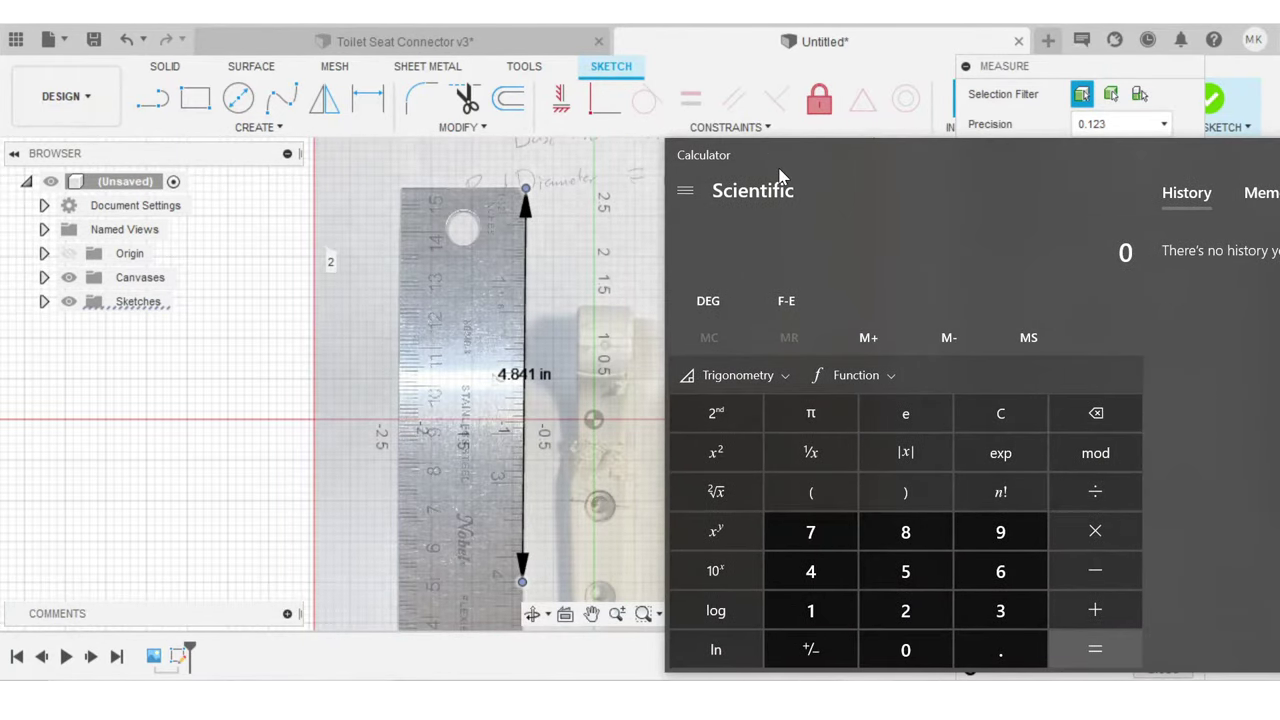
text(4)
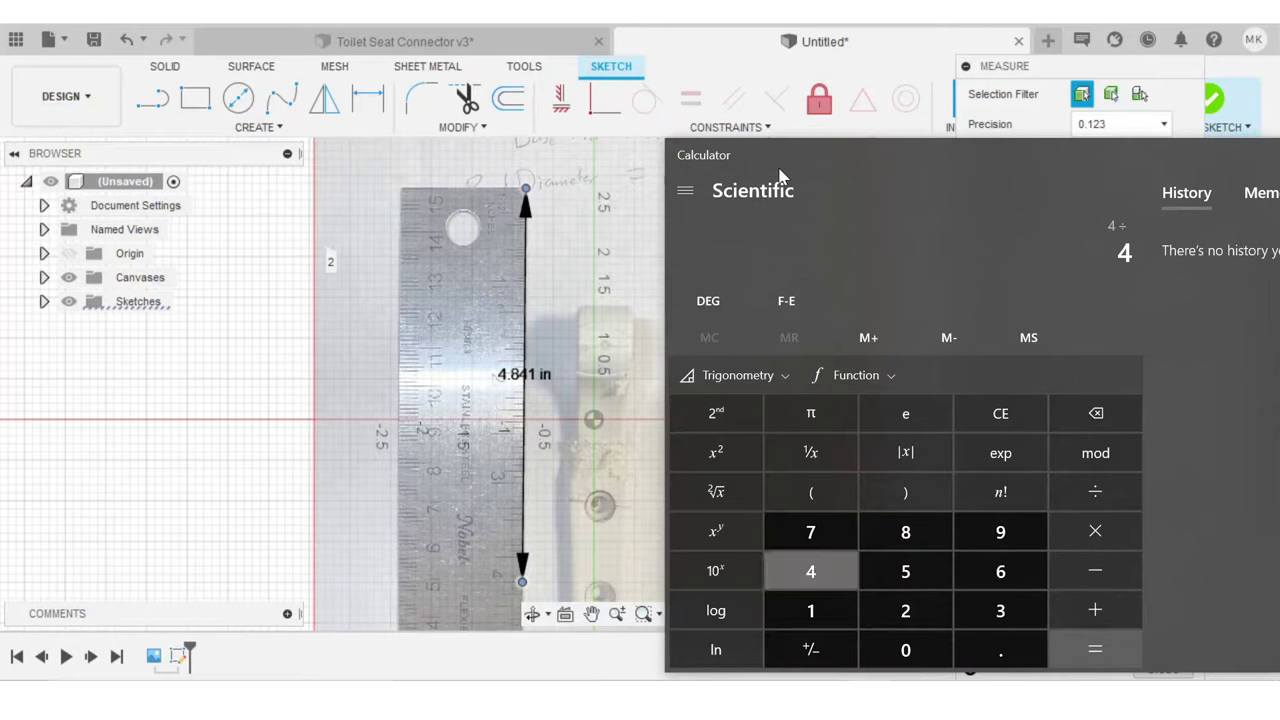
text(.841)
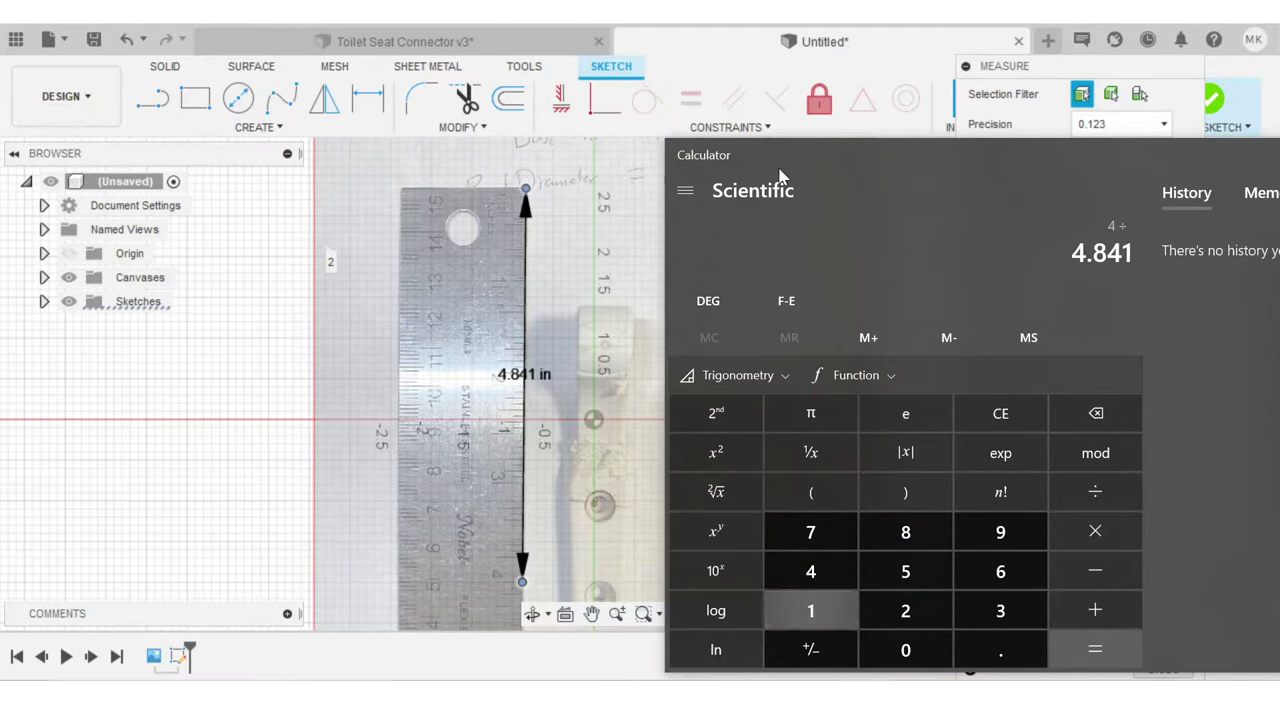
key(Return)
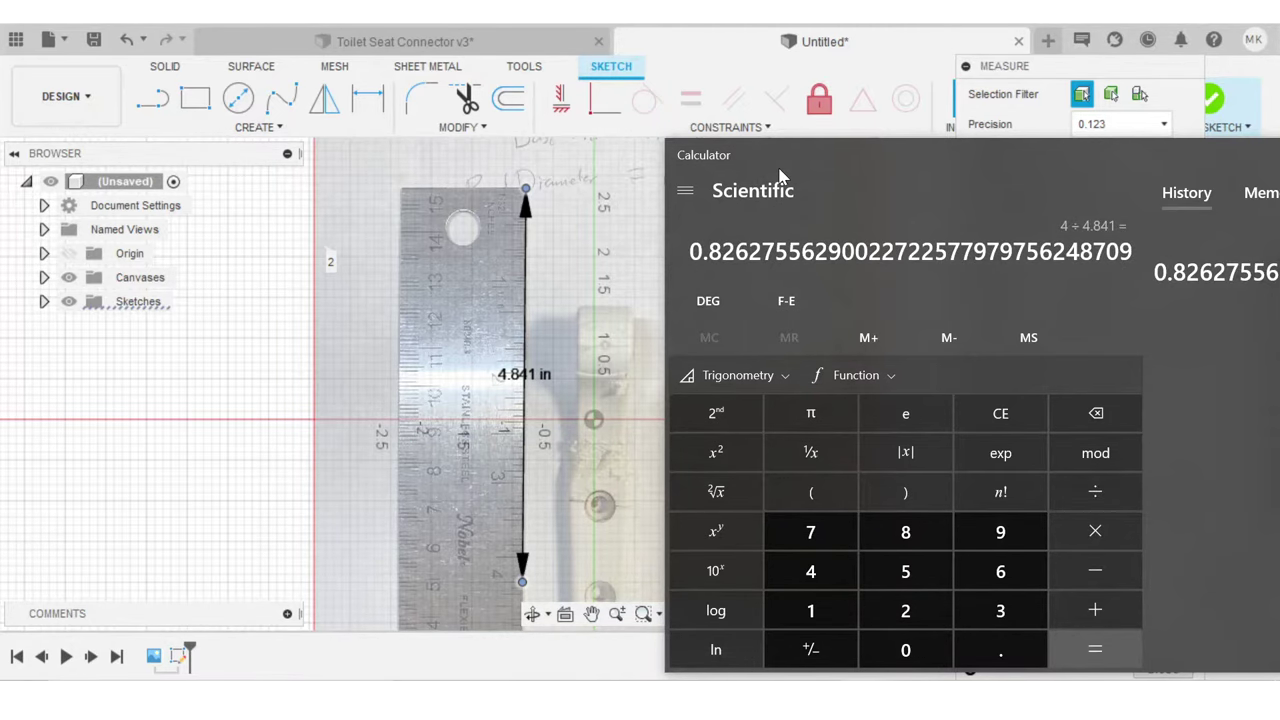
Minimize Calculator and close Fusion's Measure panel
drag(780, 176, 510, 180)
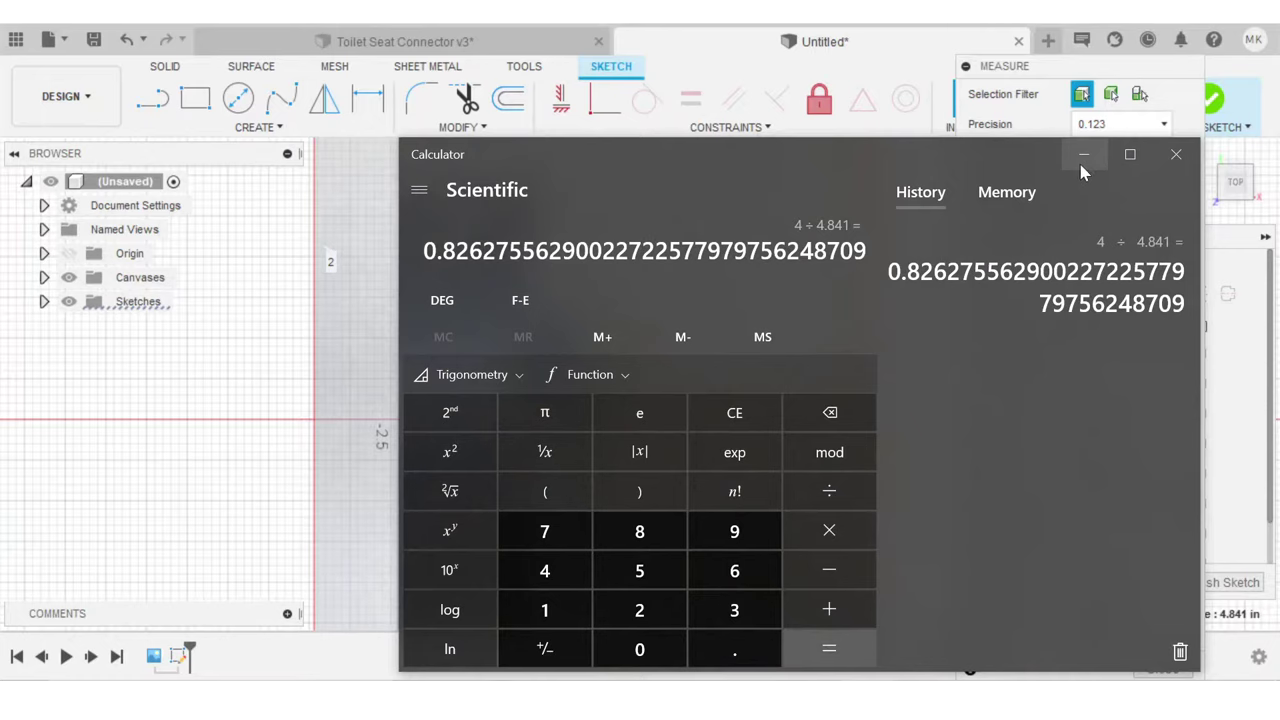
click(1080, 162)
scroll(702, 388, down, 1)
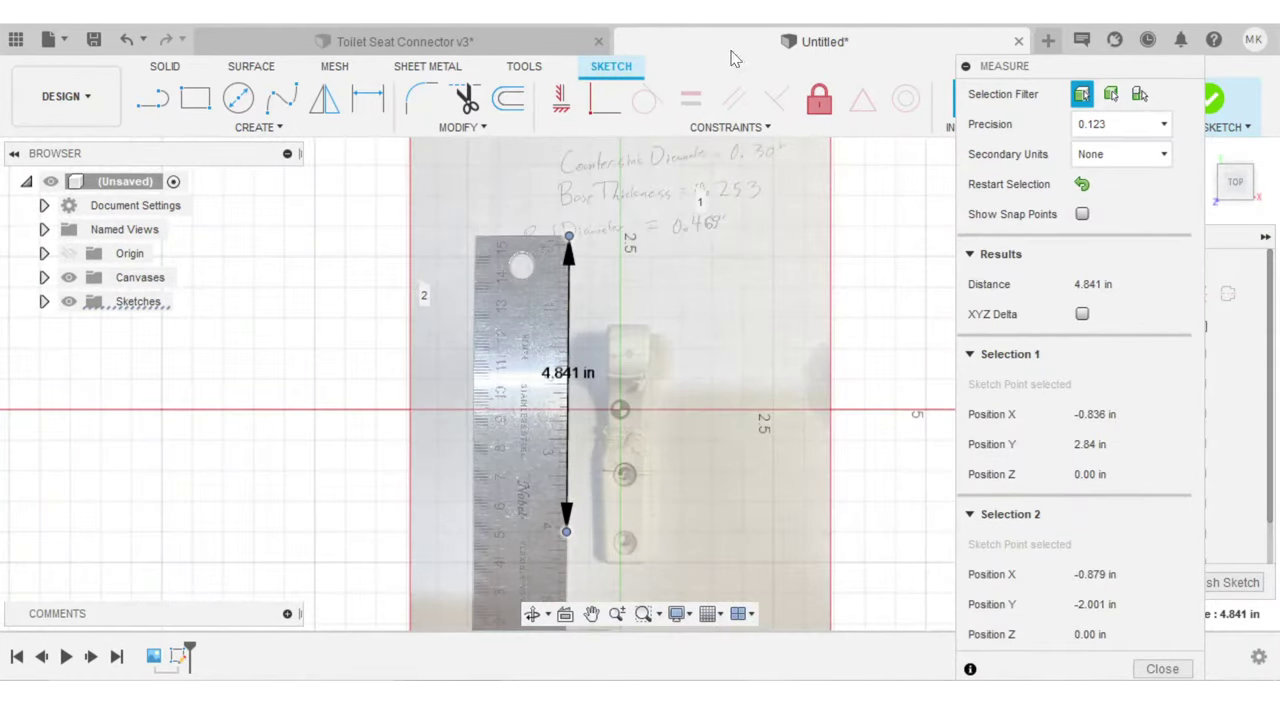
drag(730, 57, 720, 40)
click(866, 642)
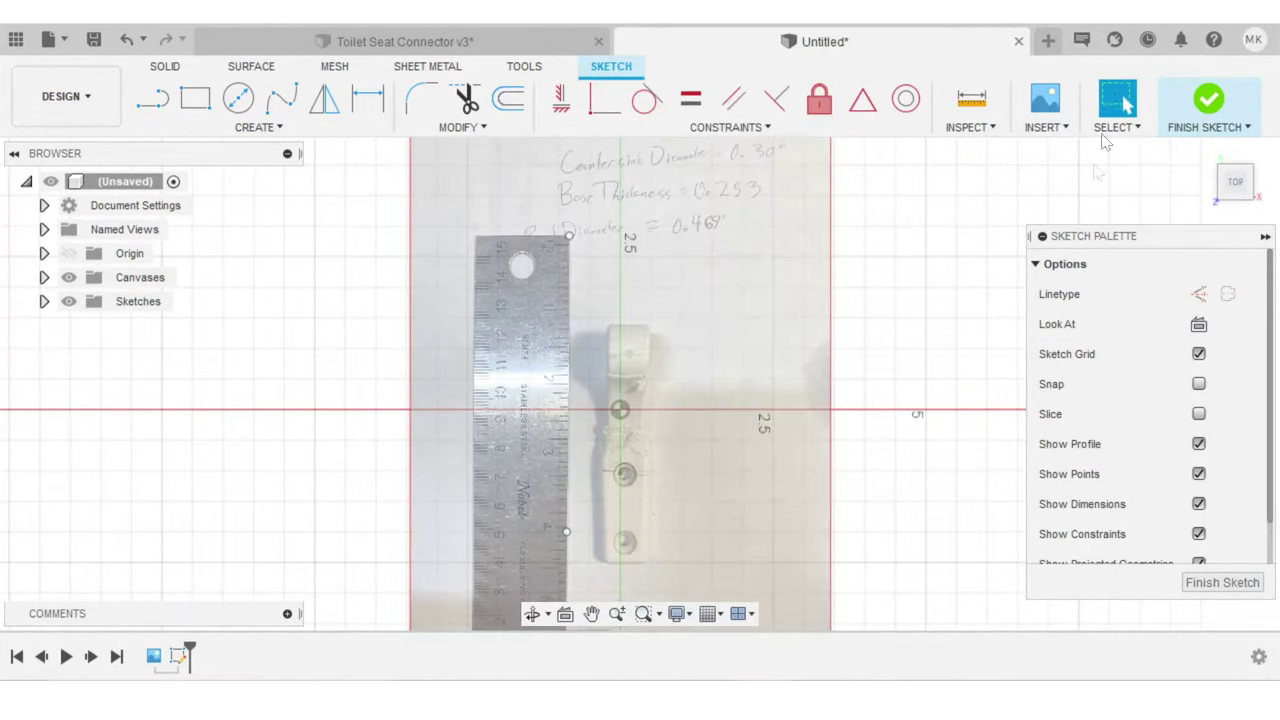
Finish the sketch and rescale the top_view canvas with Scale Plane XY 0.826
click(1205, 98)
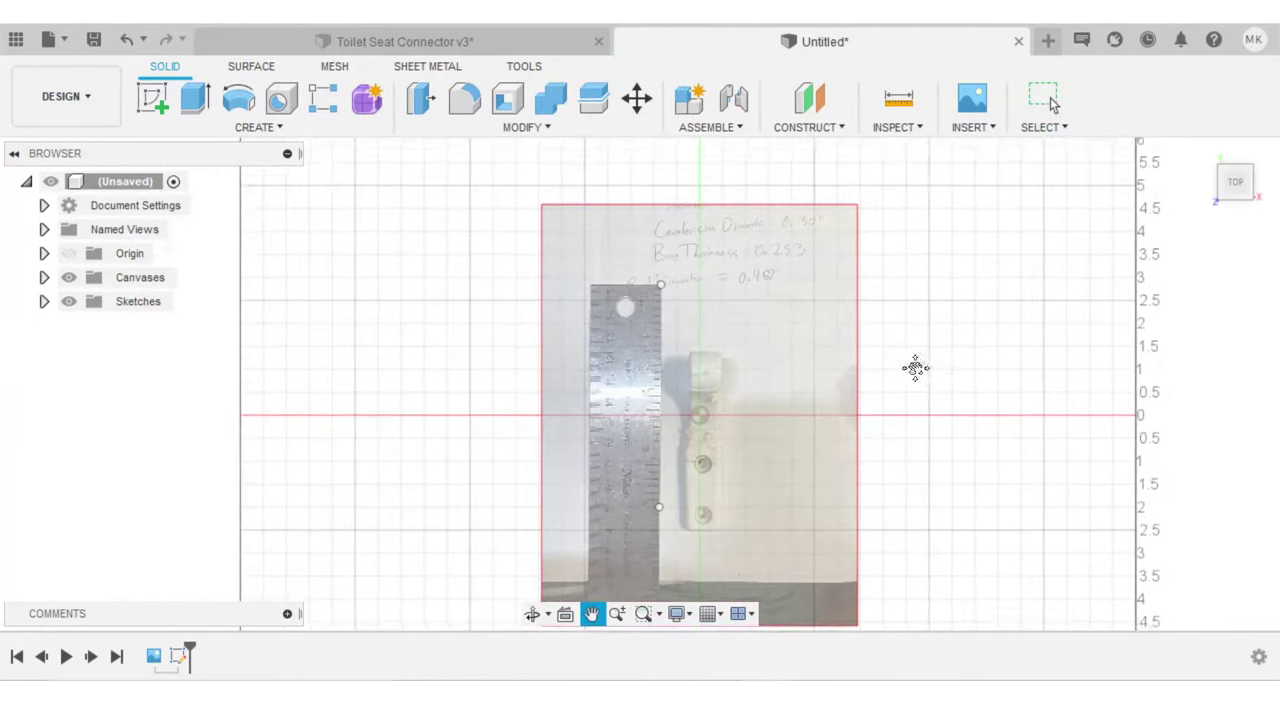
click(156, 658)
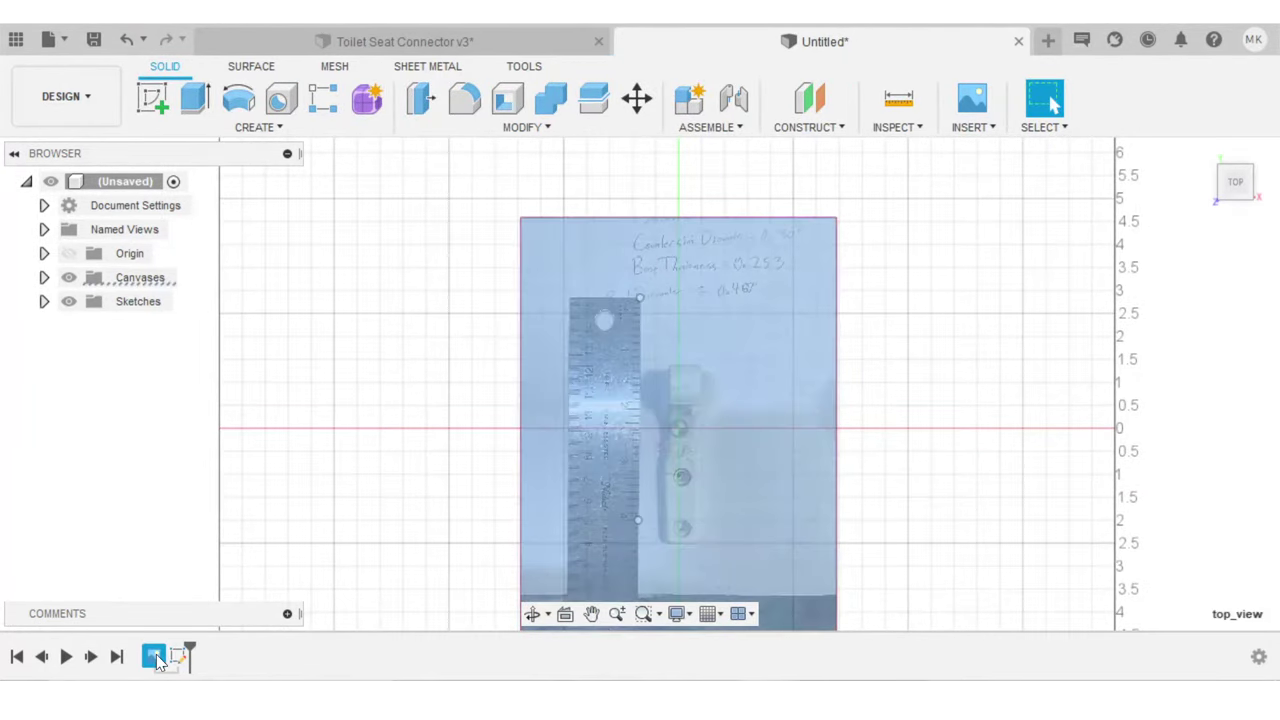
right_click(156, 658)
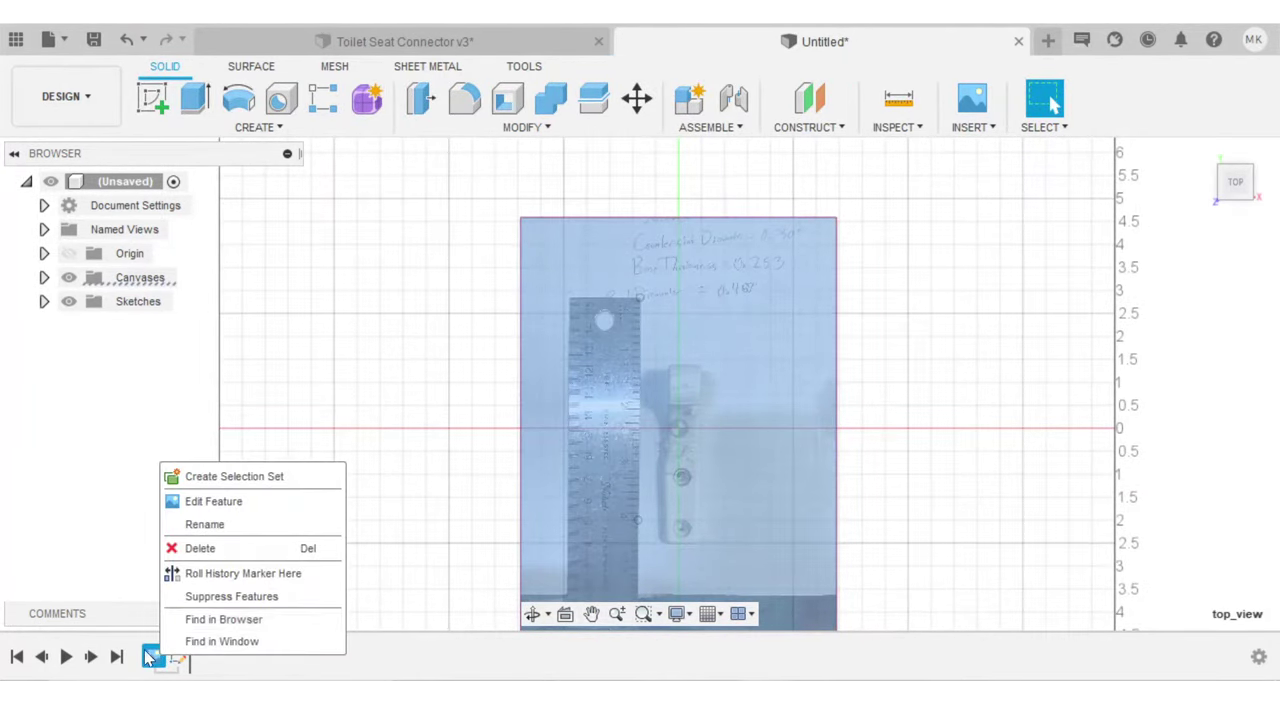
click(185, 501)
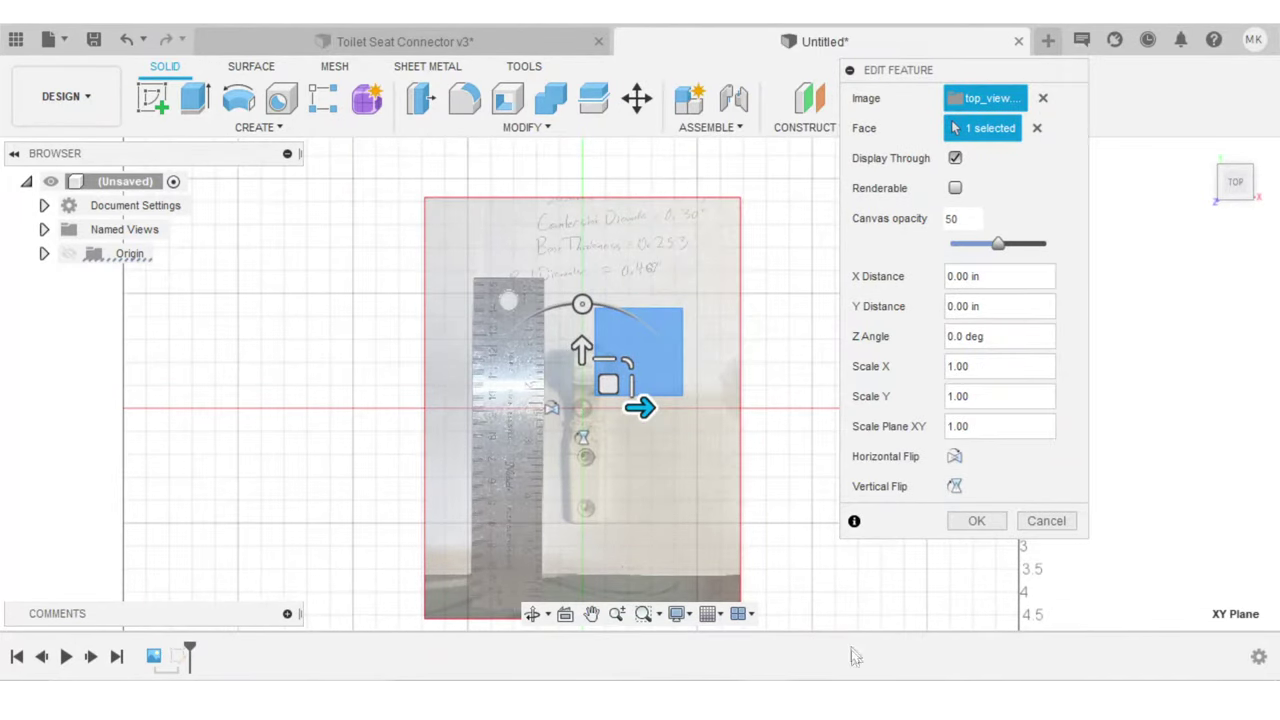
key(alt+Tab)
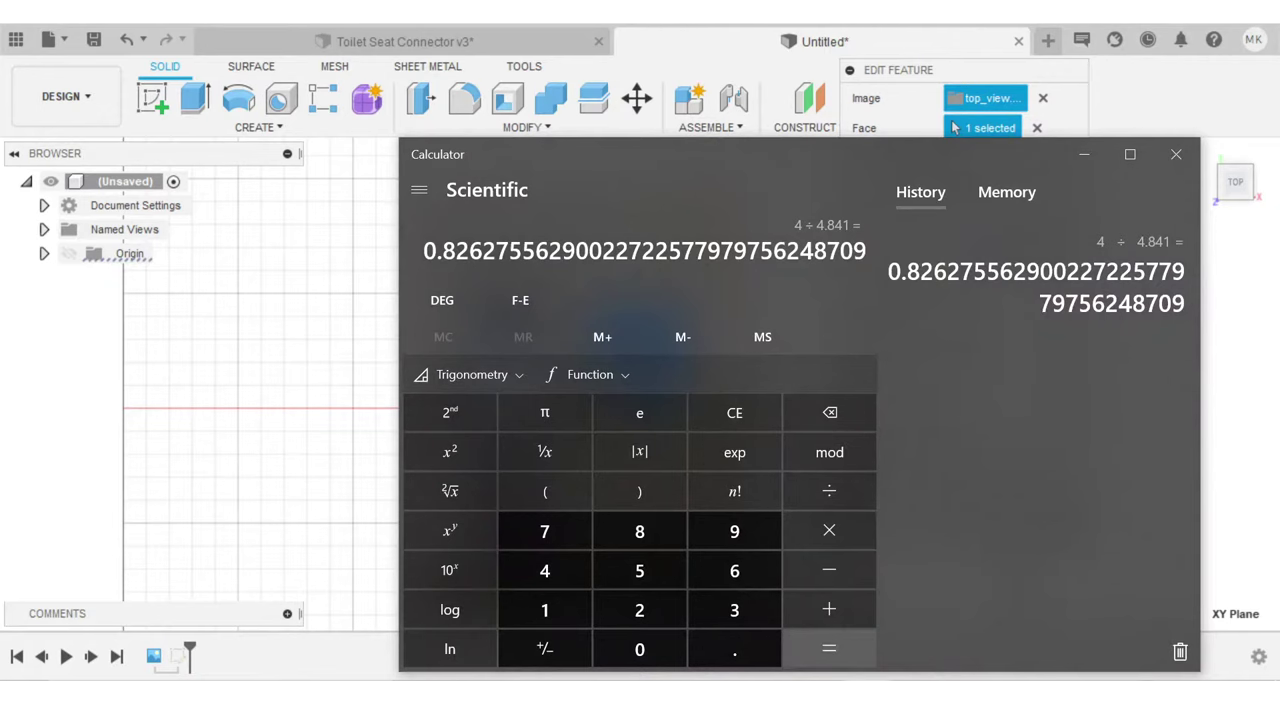
key(alt+Tab)
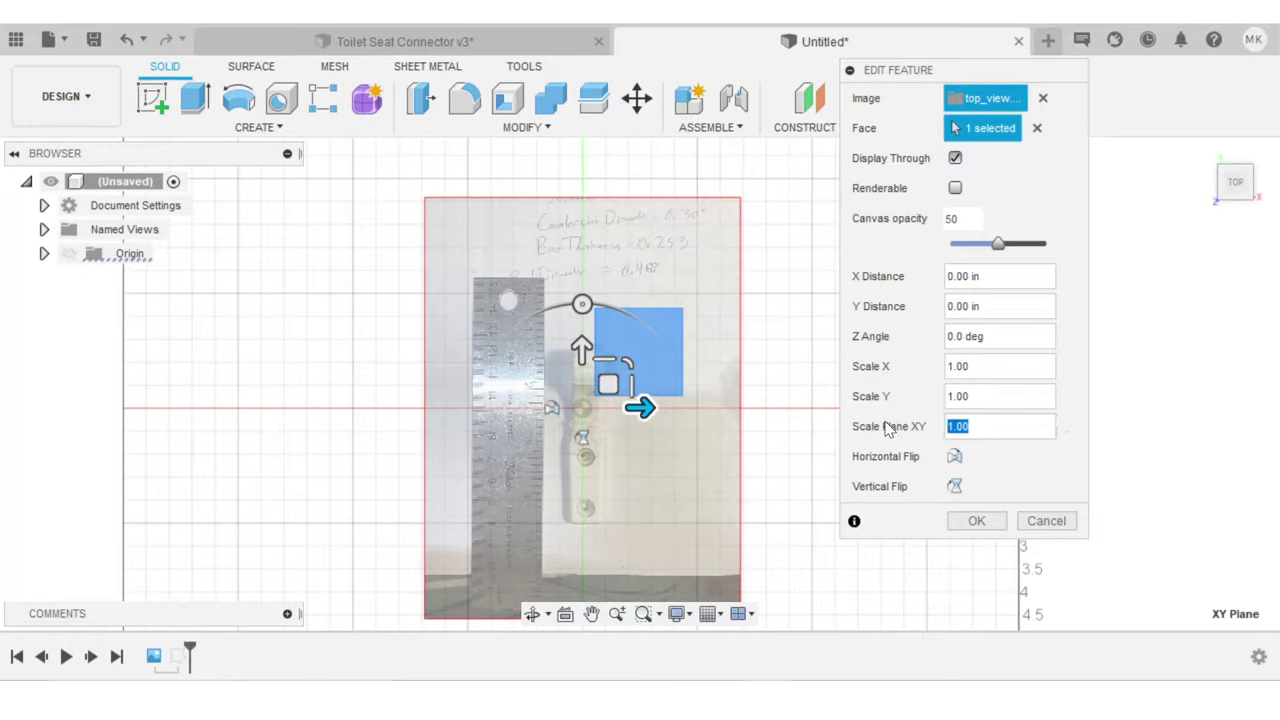
text(6)
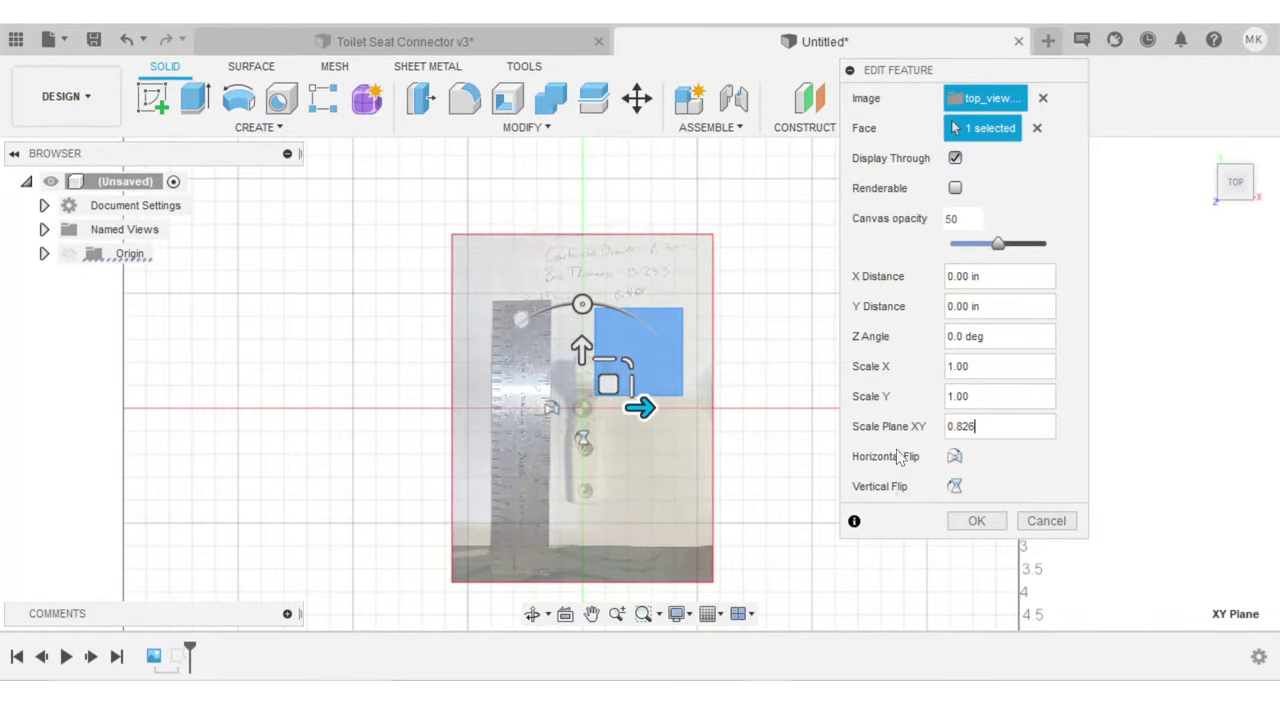
click(976, 520)
scroll(657, 425, up, 2)
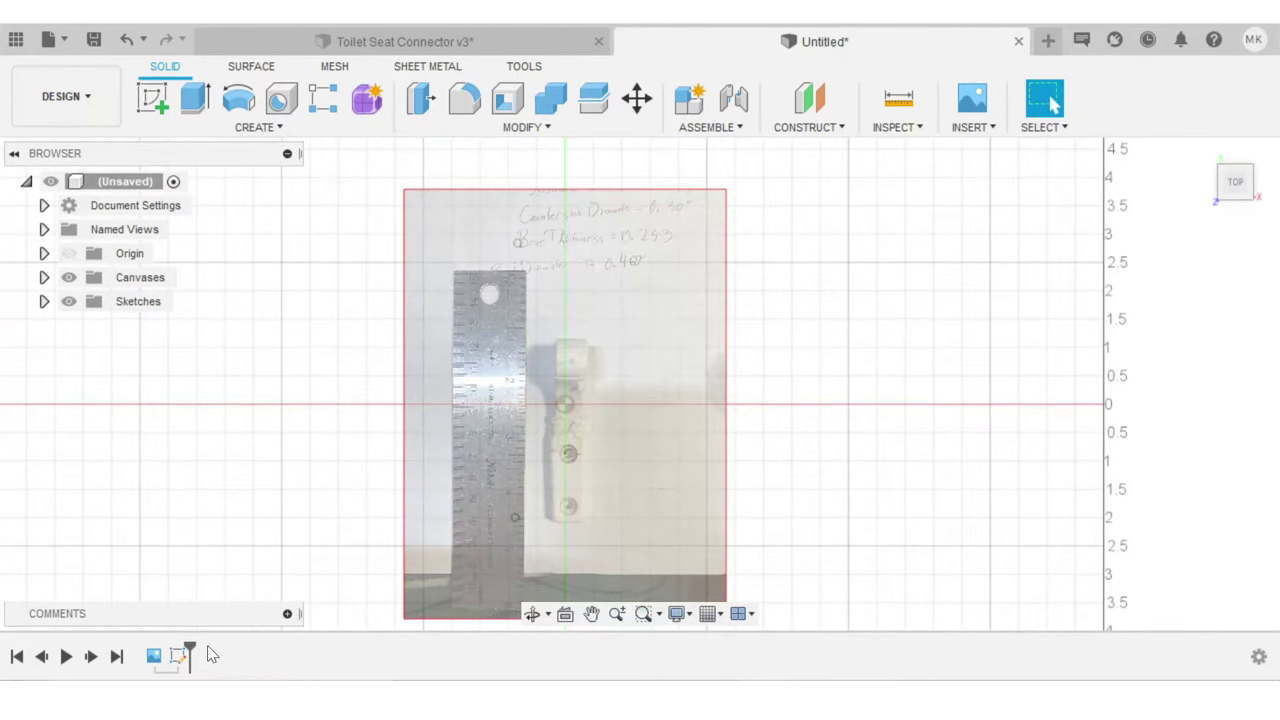
Reopen the sketch and draw a vertical line along the ruler's edge
right_click(183, 662)
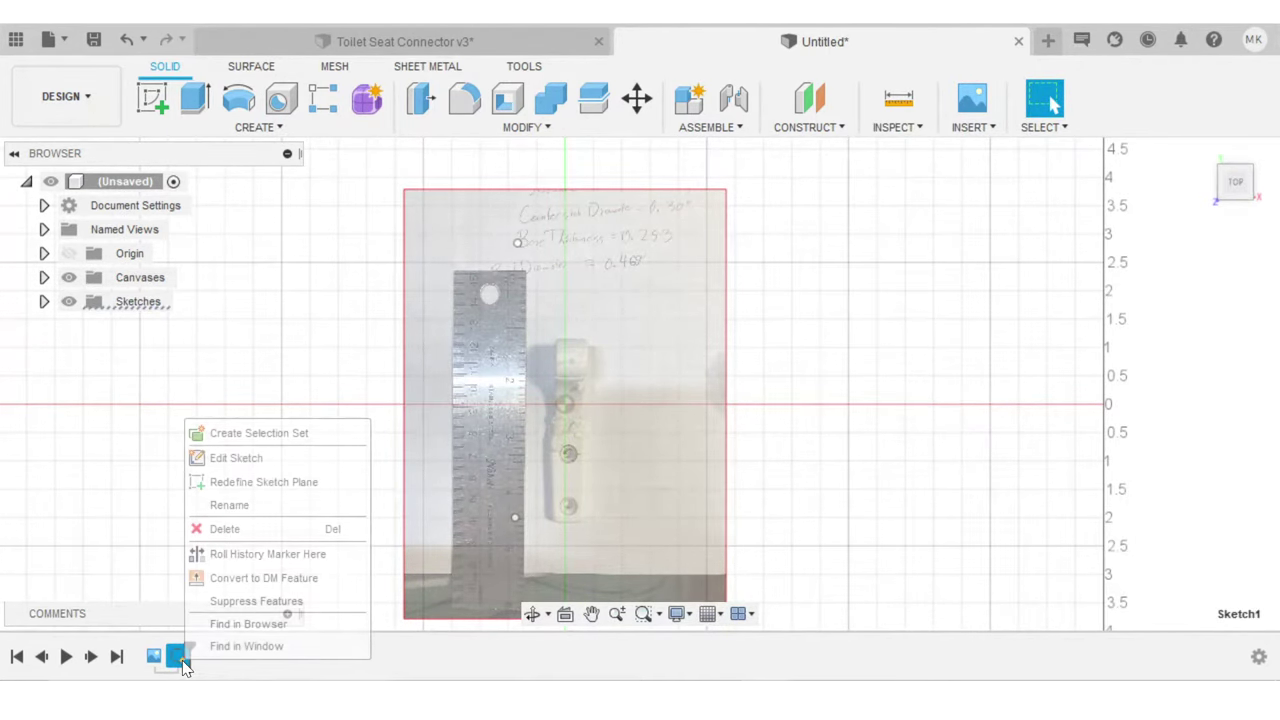
click(240, 453)
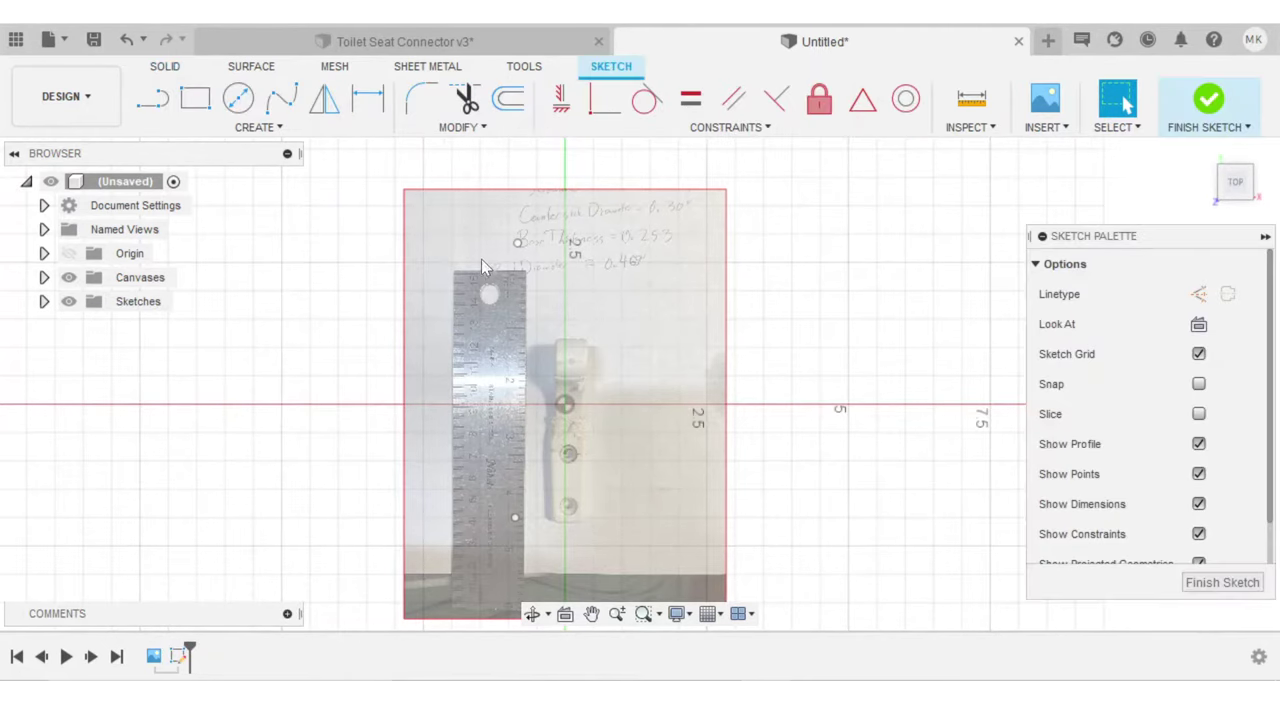
scroll(560, 250, up, 3)
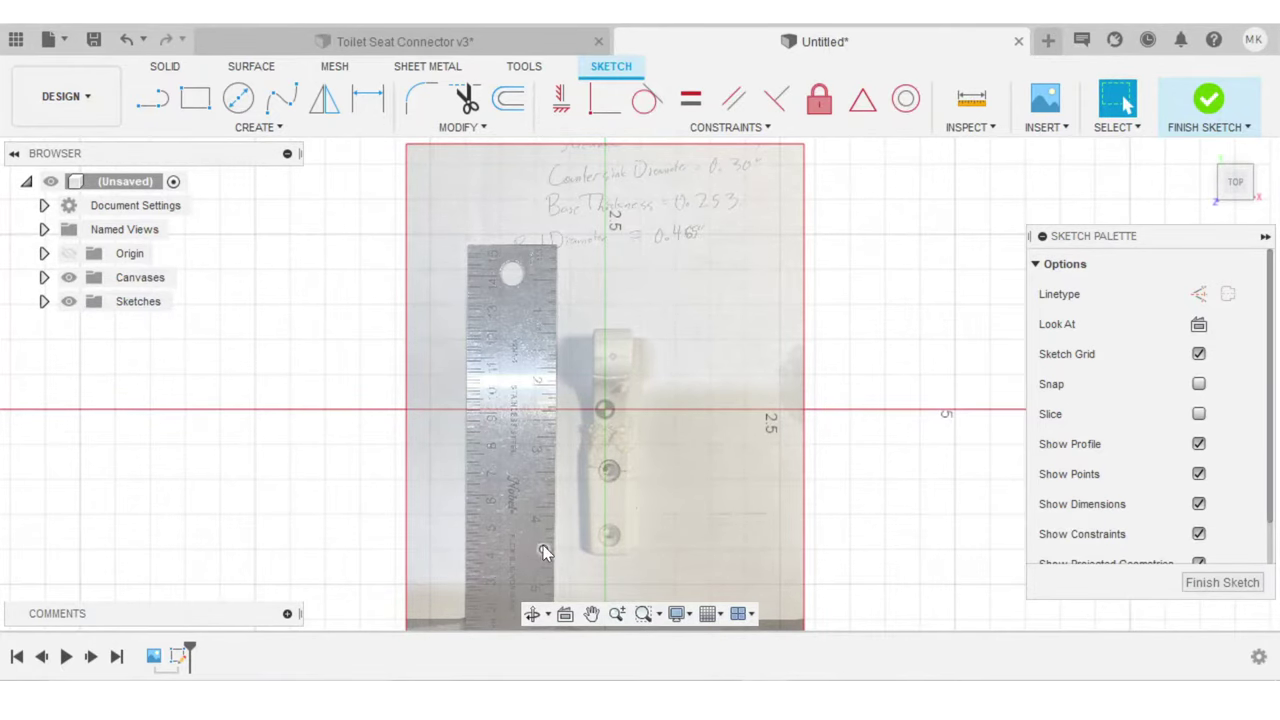
key(l)
scroll(540, 238, up, 5)
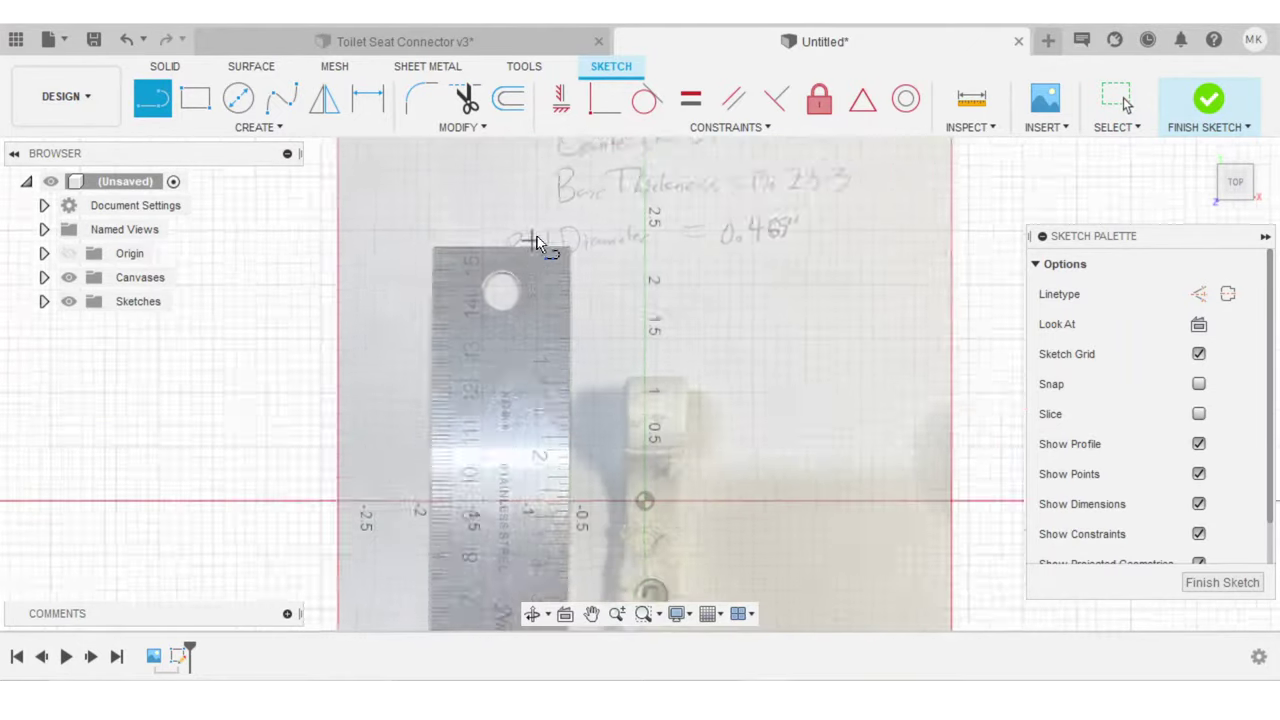
scroll(575, 260, up, 3)
click(603, 277)
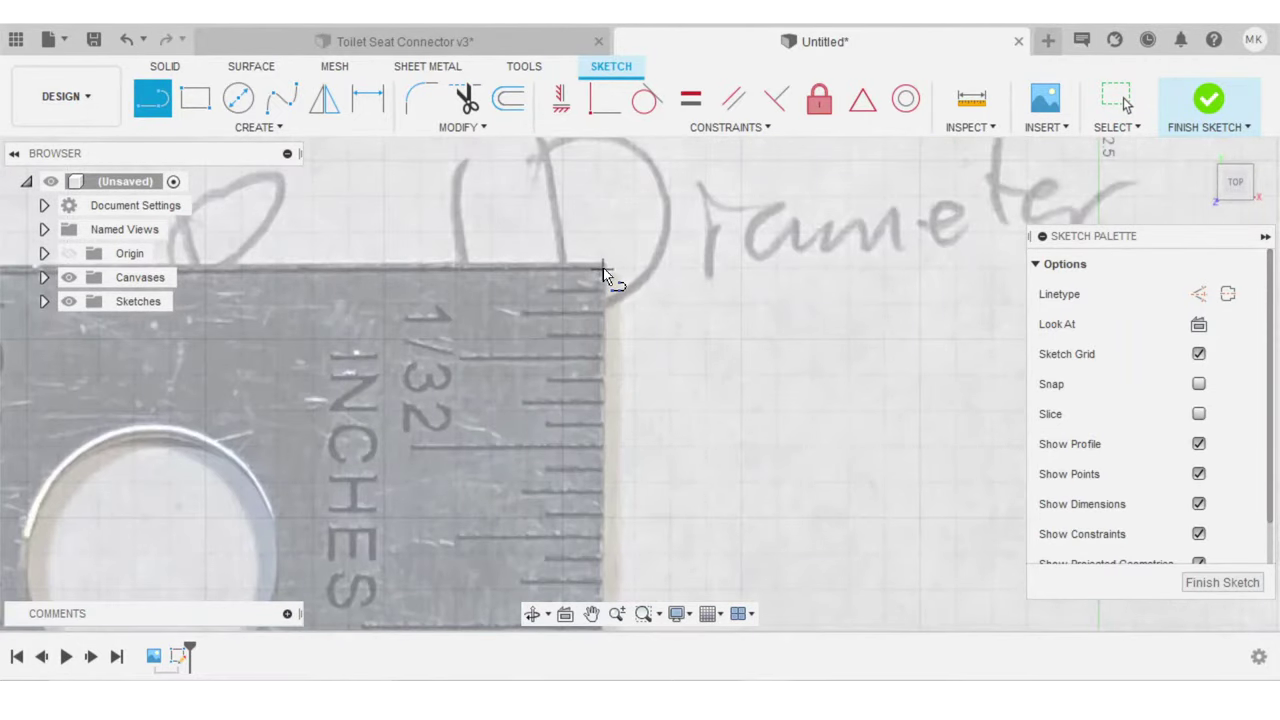
scroll(640, 460, down, 2)
scroll(640, 460, down, 5)
scroll(638, 560, up, 6)
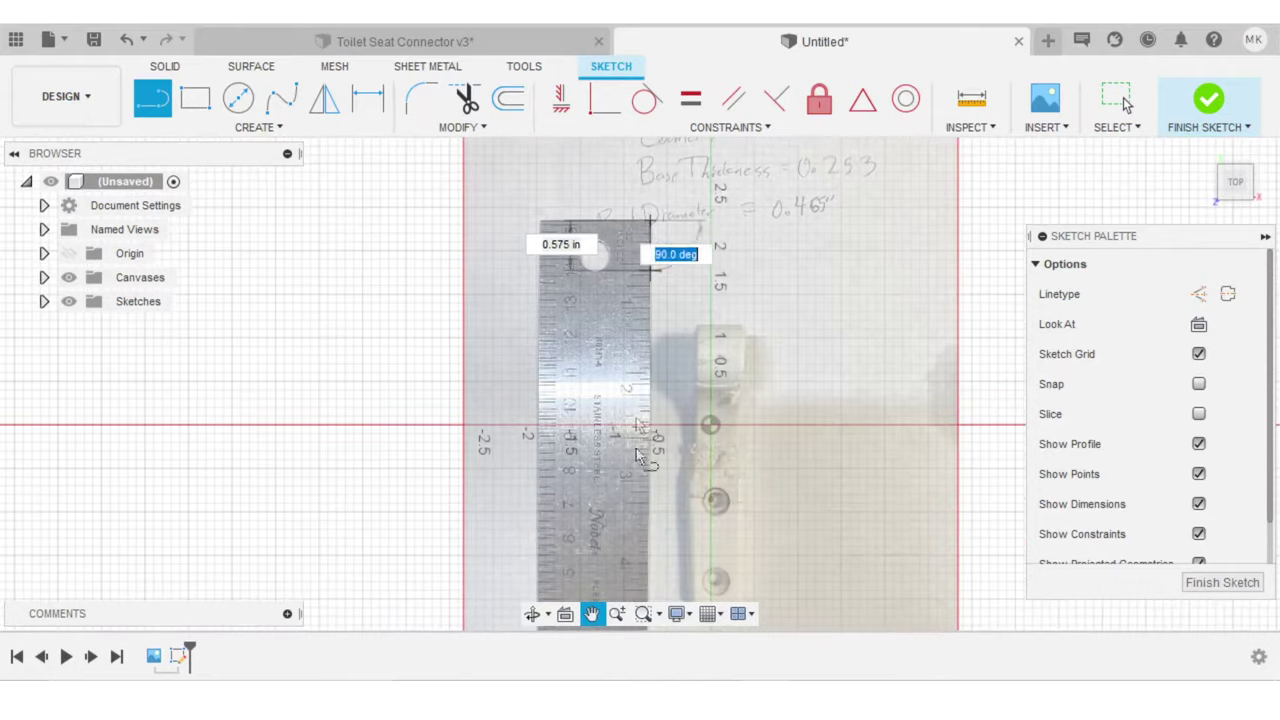
scroll(645, 566, up, 3)
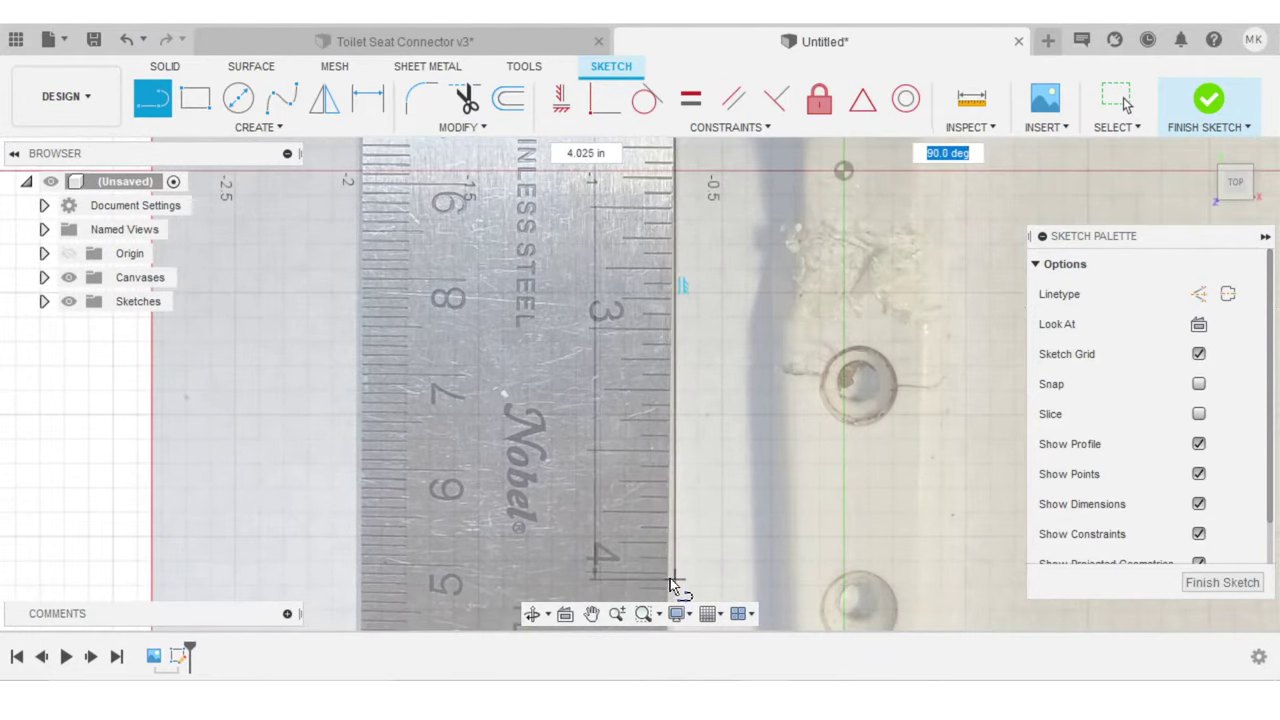
scroll(668, 575, up, 3)
click(668, 575)
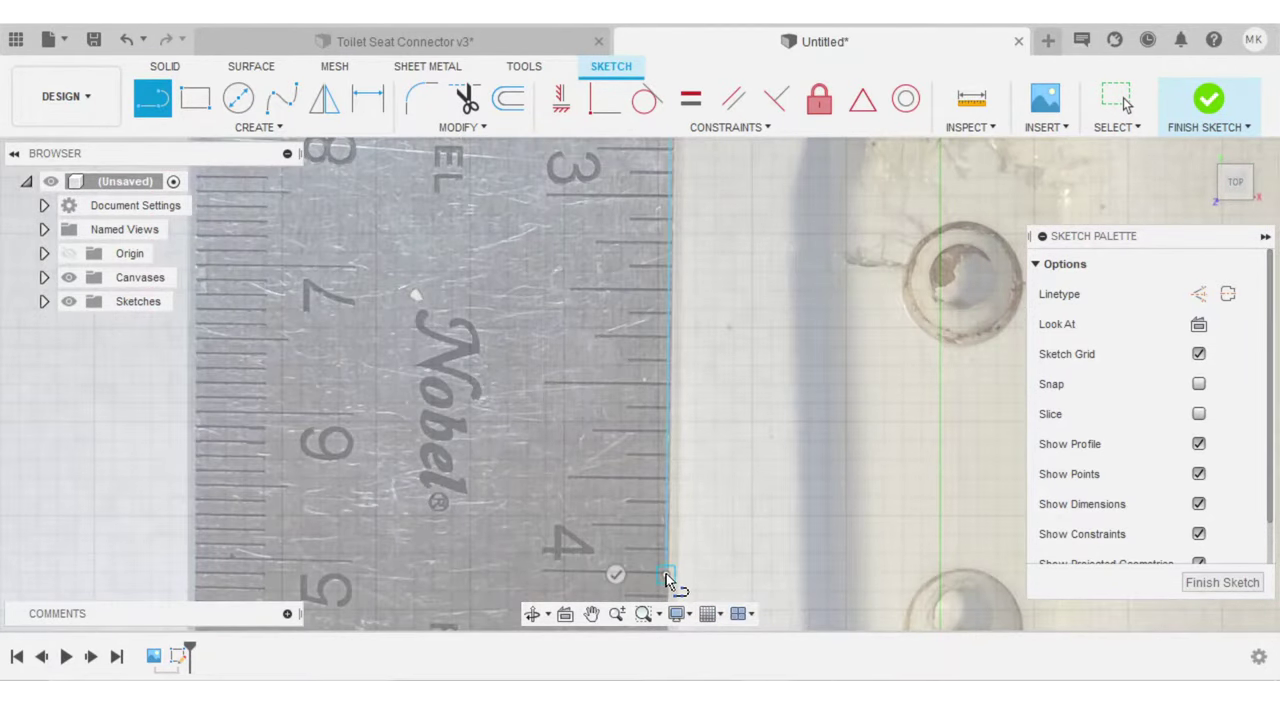
scroll(668, 574, down, 3)
scroll(668, 575, down, 4)
Dimension the ruler-edge line at 4.004 in and finish the sketch
key(d)
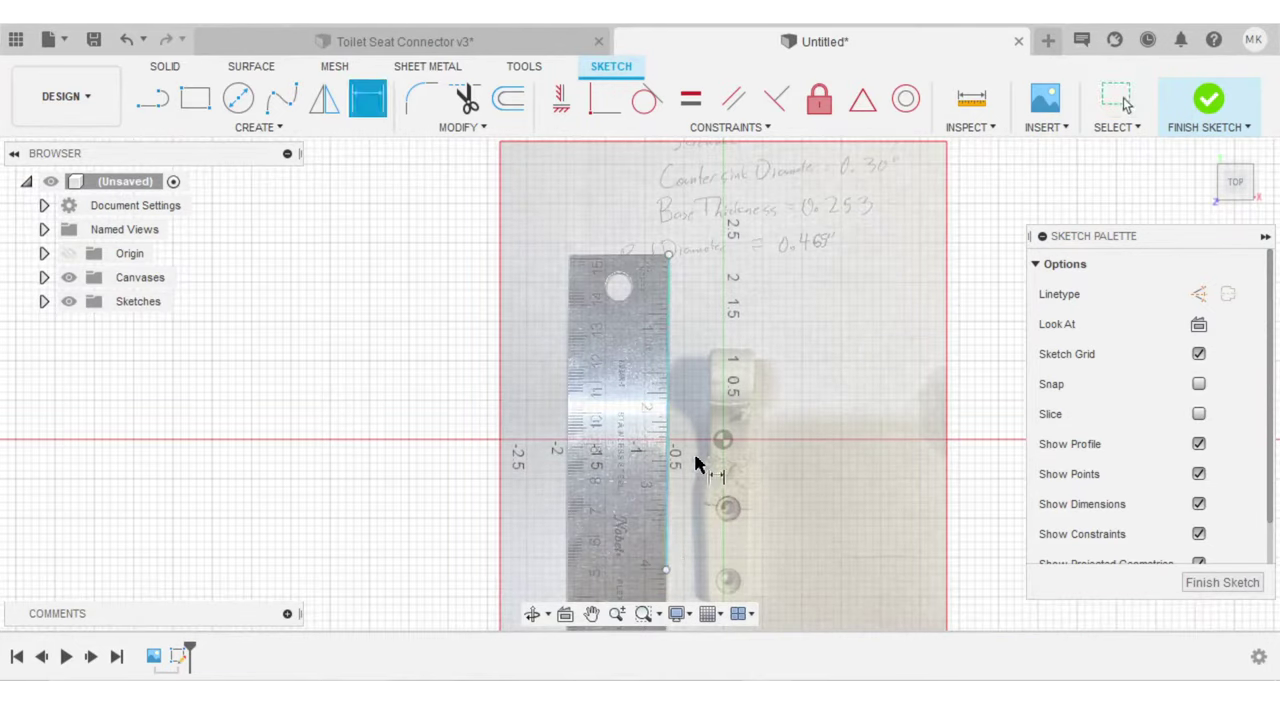
click(672, 461)
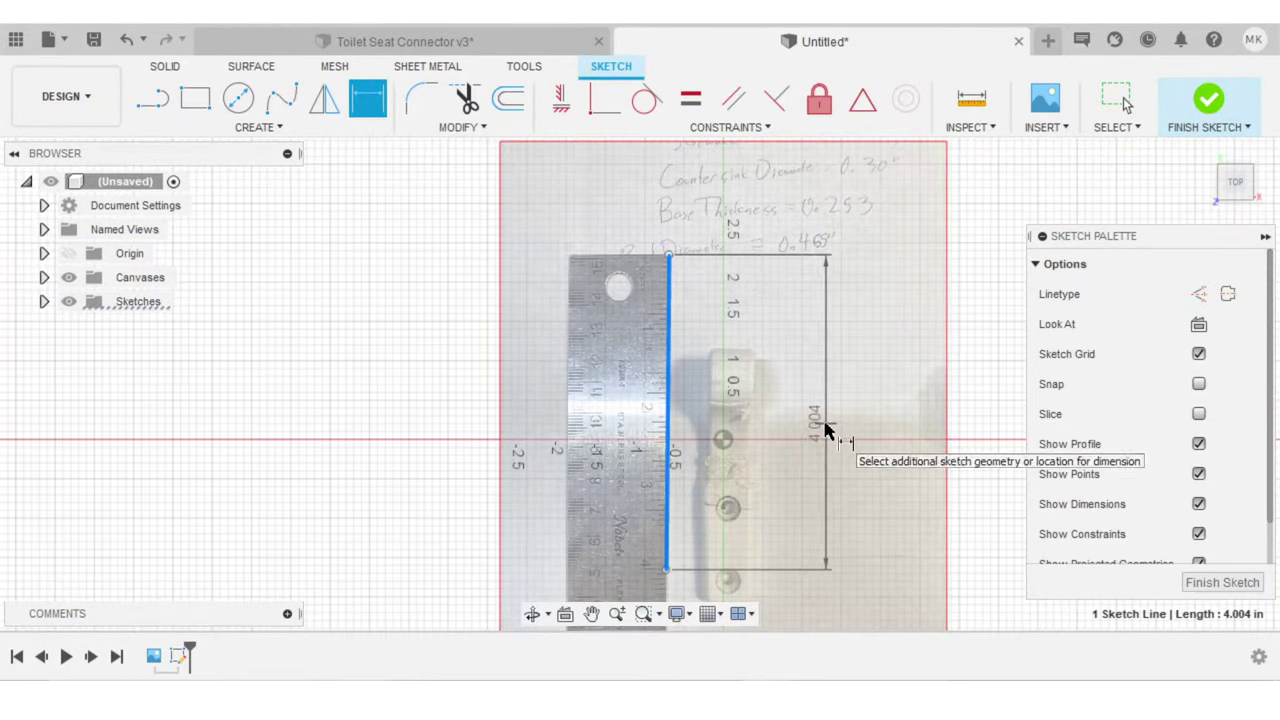
click(824, 428)
scroll(828, 453, up, 2)
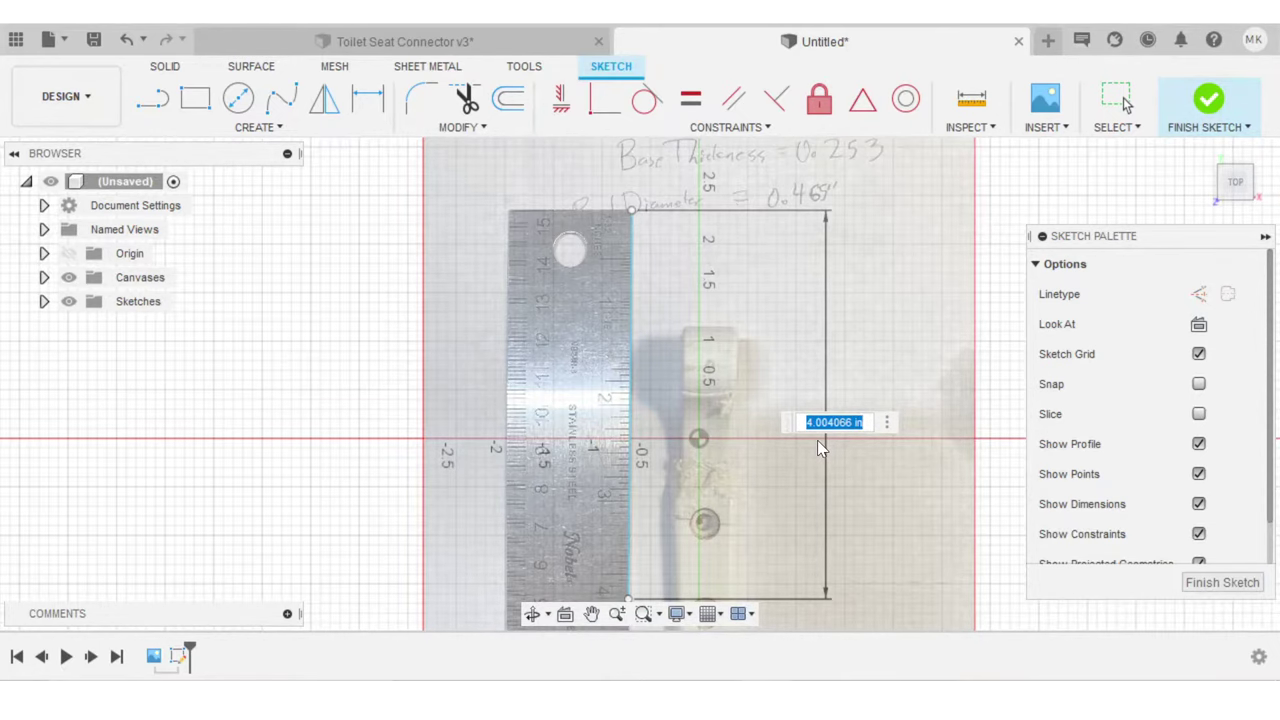
scroll(818, 441, down, 1)
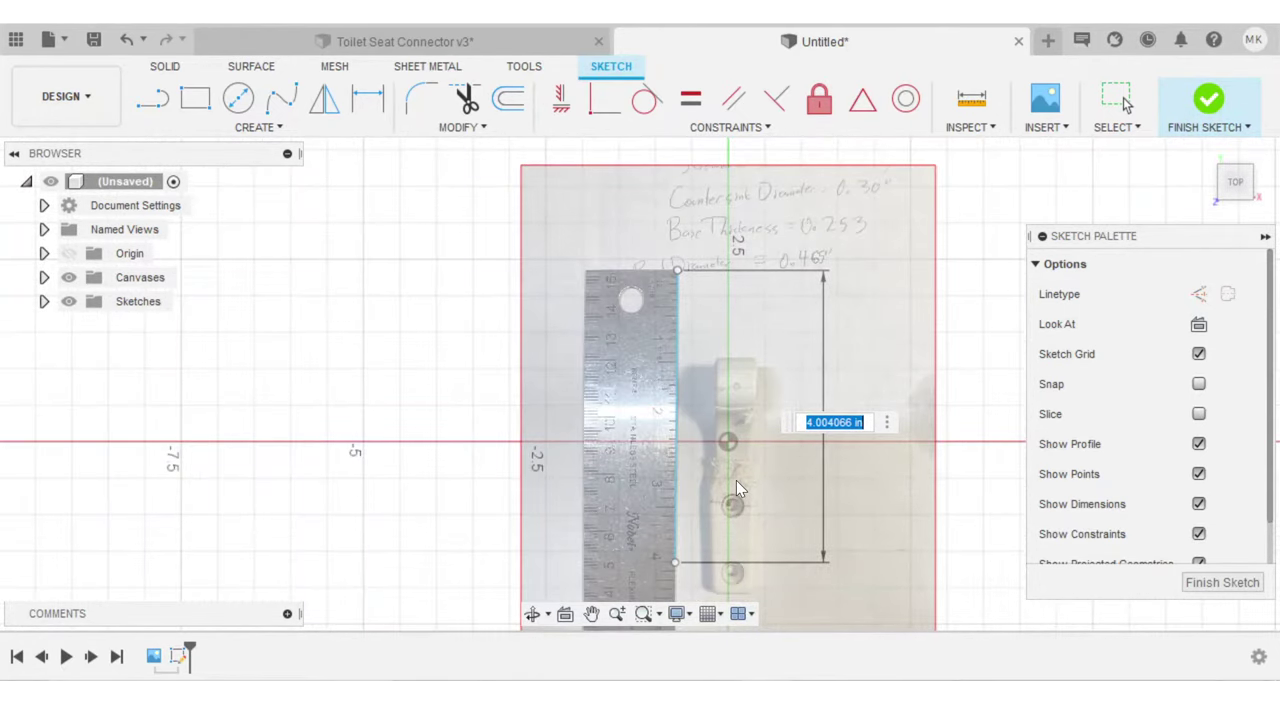
key(Return)
key(Escape)
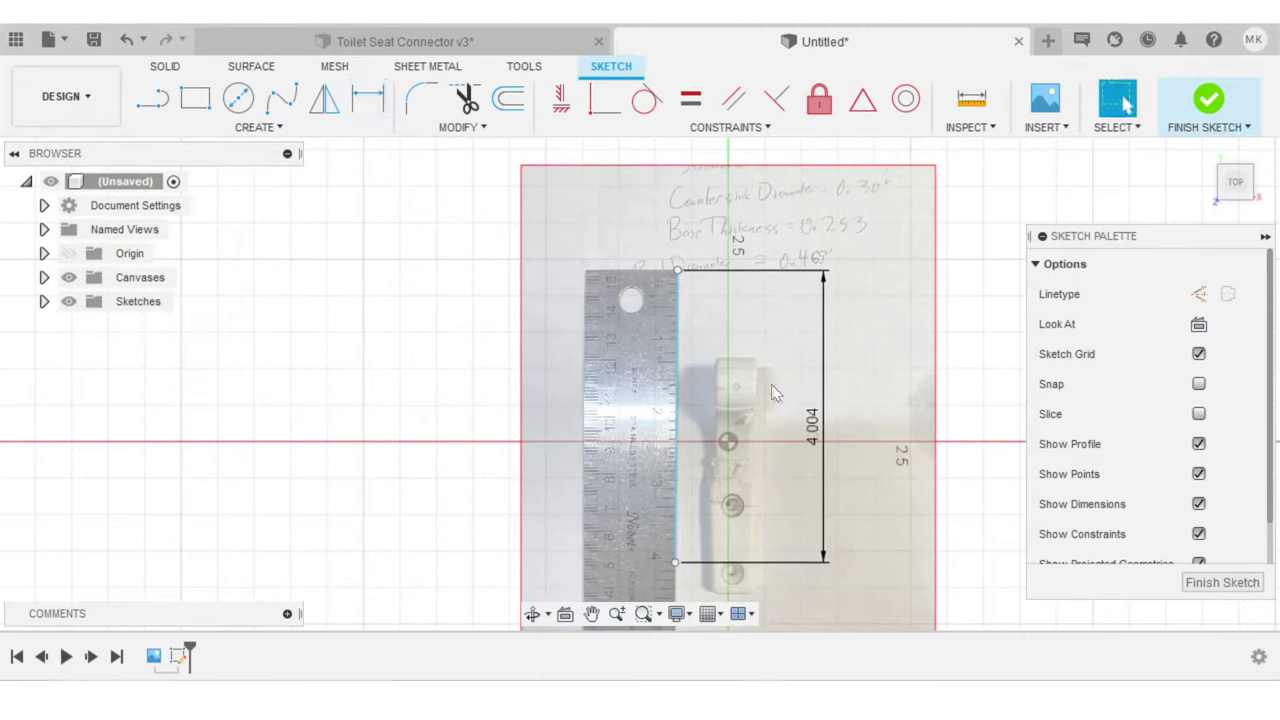
click(1208, 98)
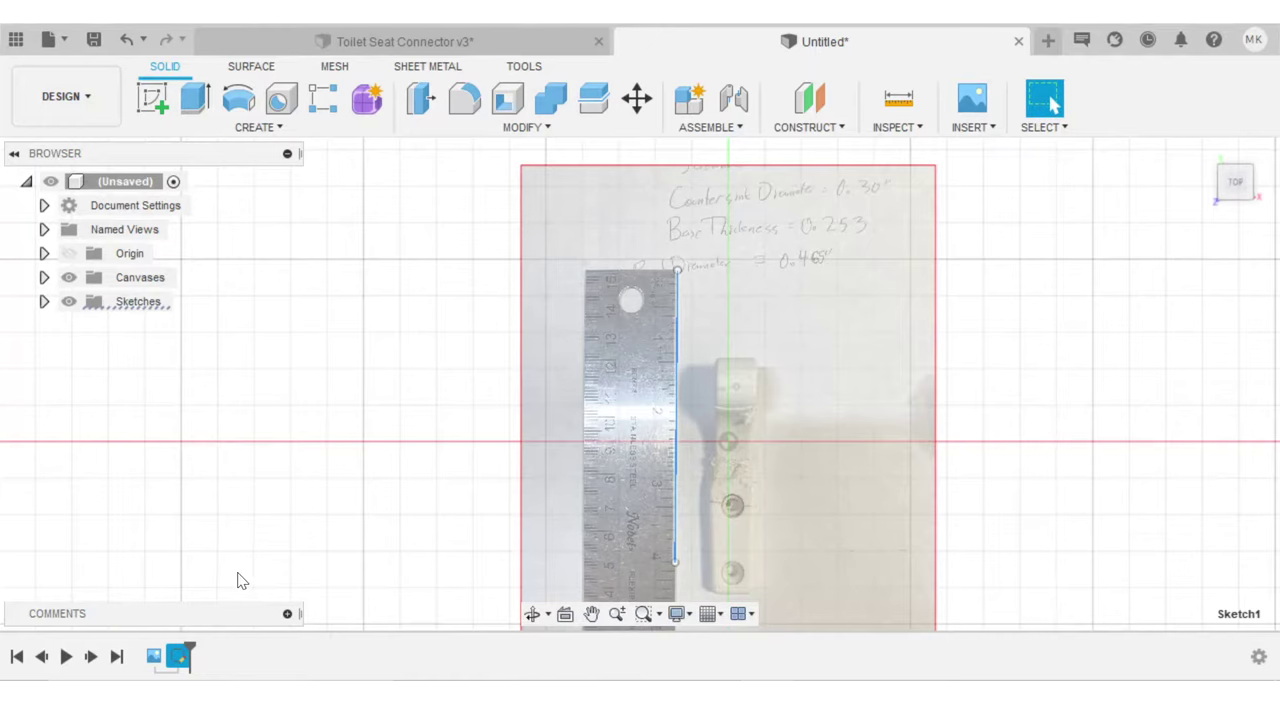
Delete Sketch1 from the timeline
right_click(178, 656)
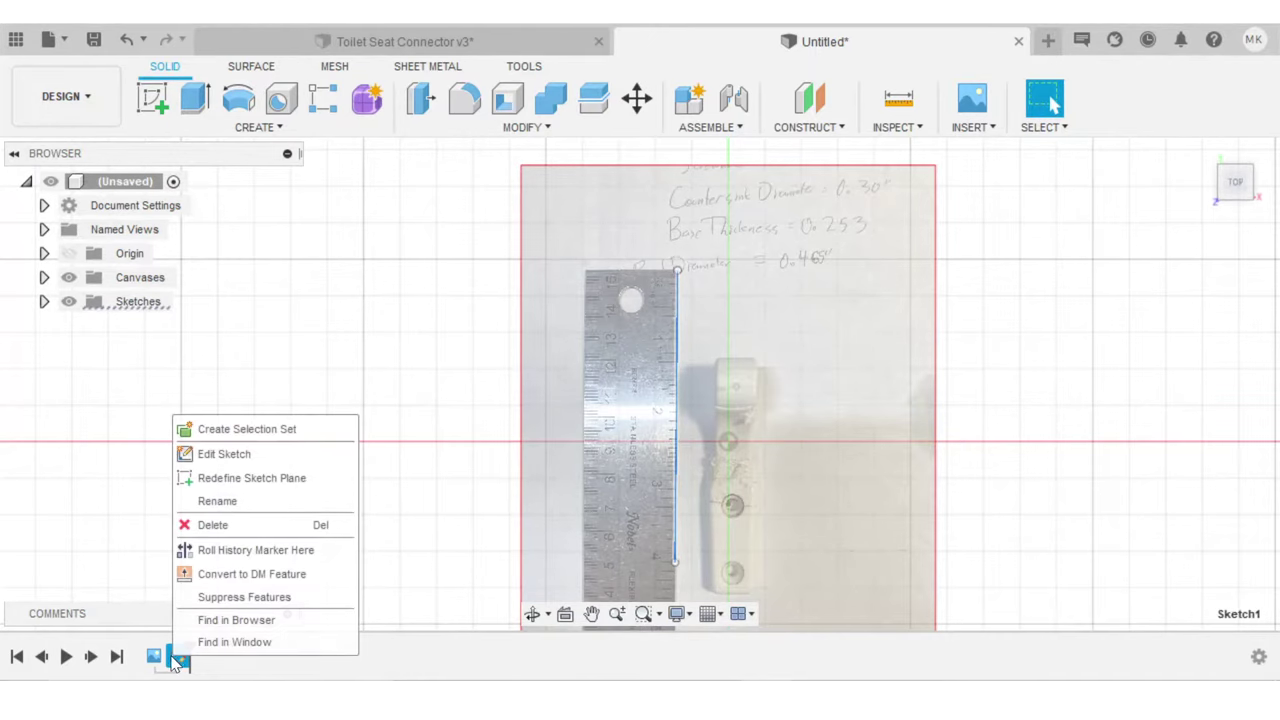
click(227, 526)
scroll(257, 564, down, 1)
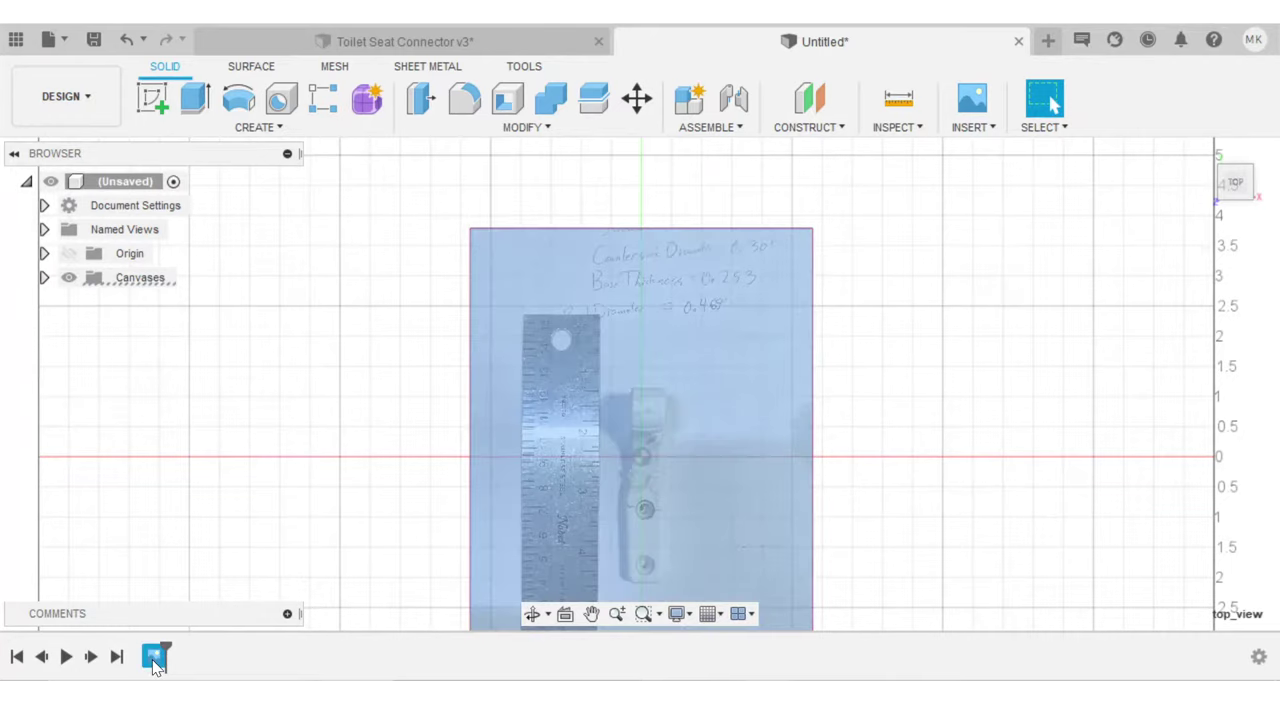
Move the top-view canvas to X -0.065 in, Y 0.883 in, putting the hole on the origin
right_click(155, 661)
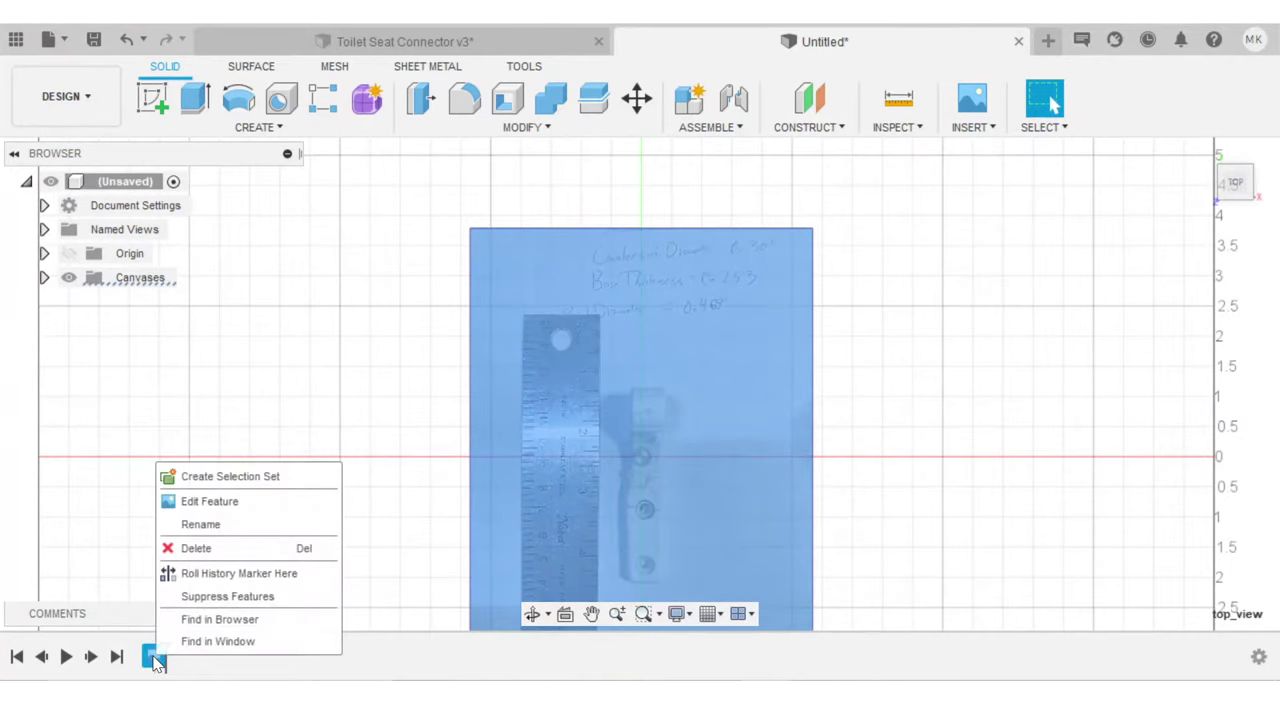
click(210, 502)
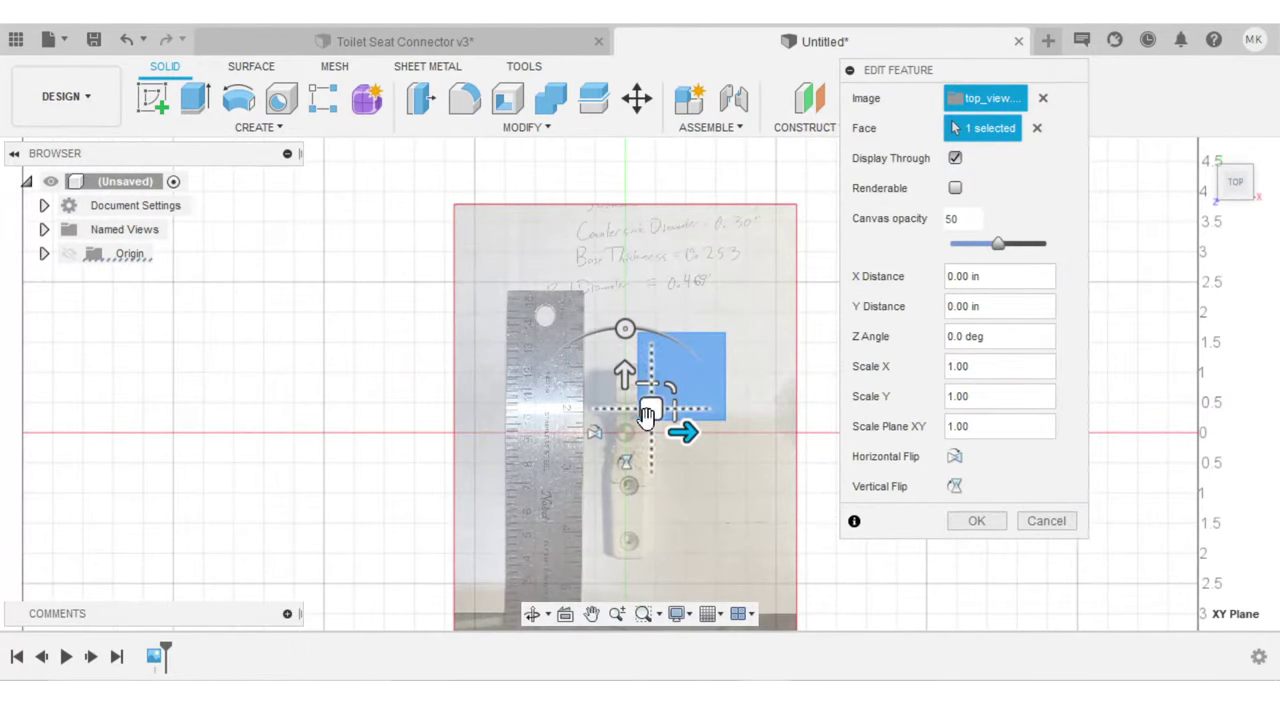
mouse_move(647, 415)
mouse_down()
mouse_move(646, 266)
mouse_move(626, 414)
mouse_up()
scroll(626, 440, up, 5)
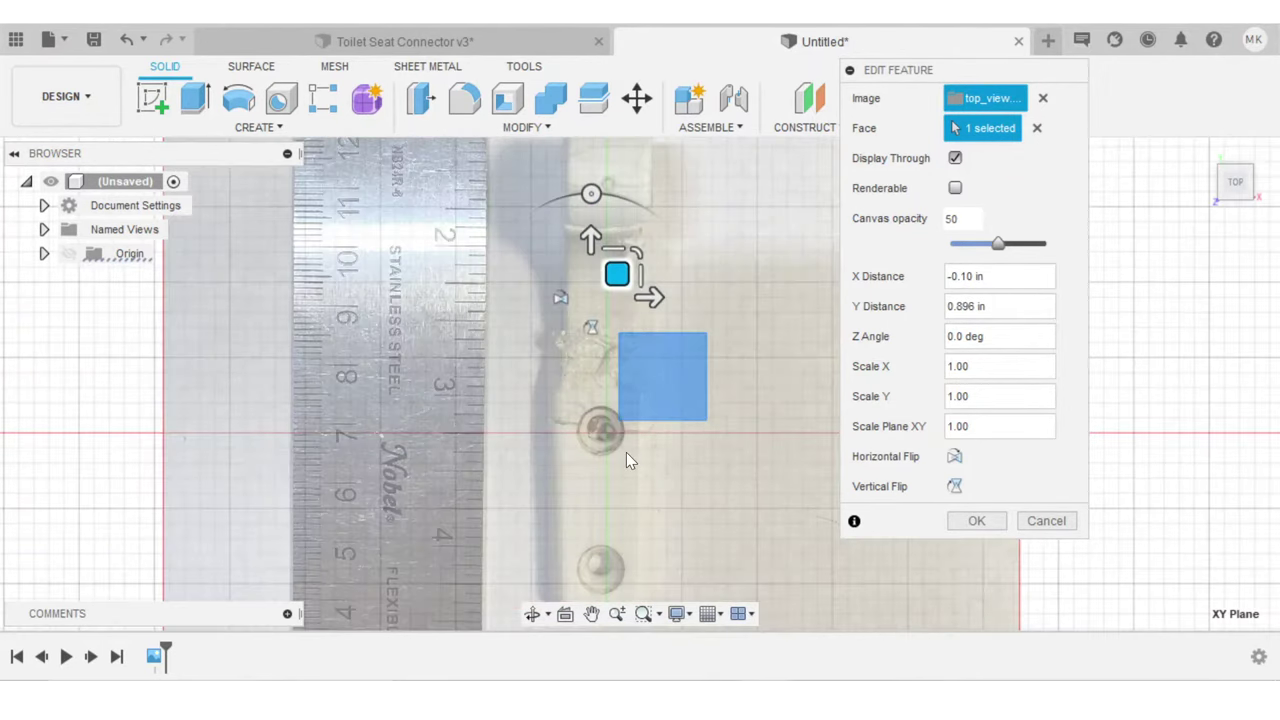
scroll(626, 452, up, 3)
drag(600, 198, 608, 195)
scroll(608, 195, down, 4)
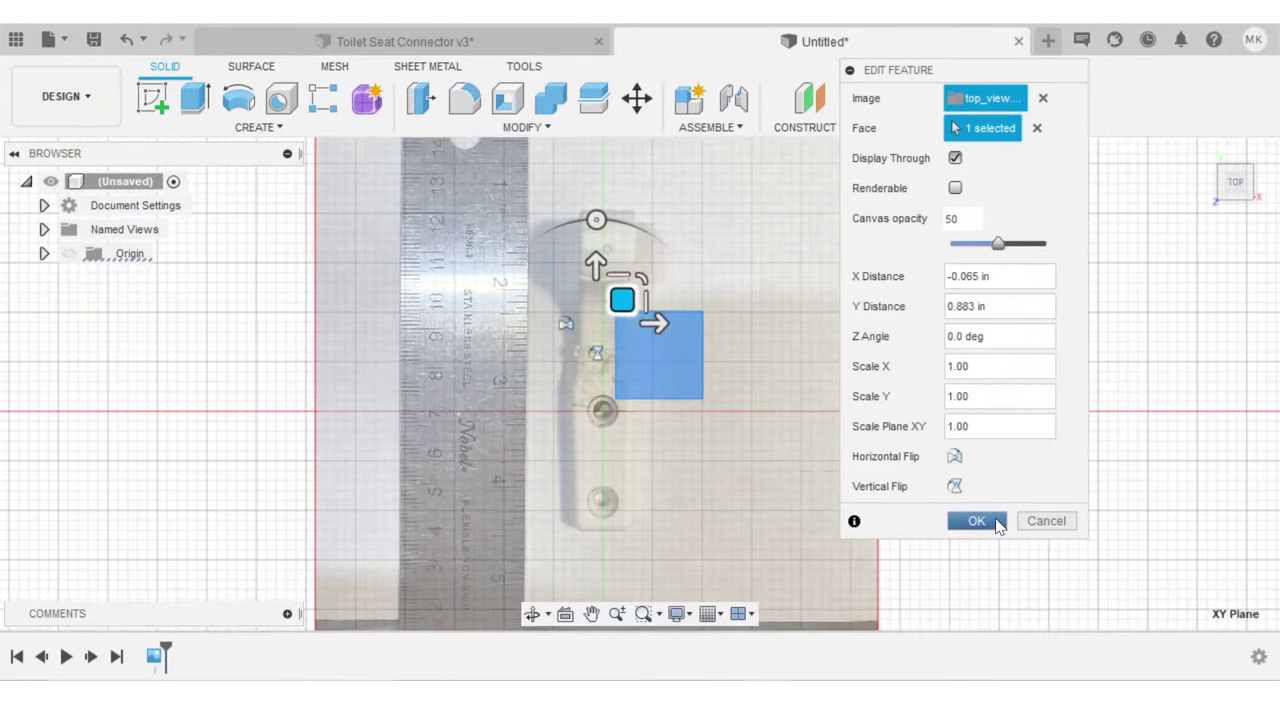
click(997, 525)
scroll(771, 440, down, 6)
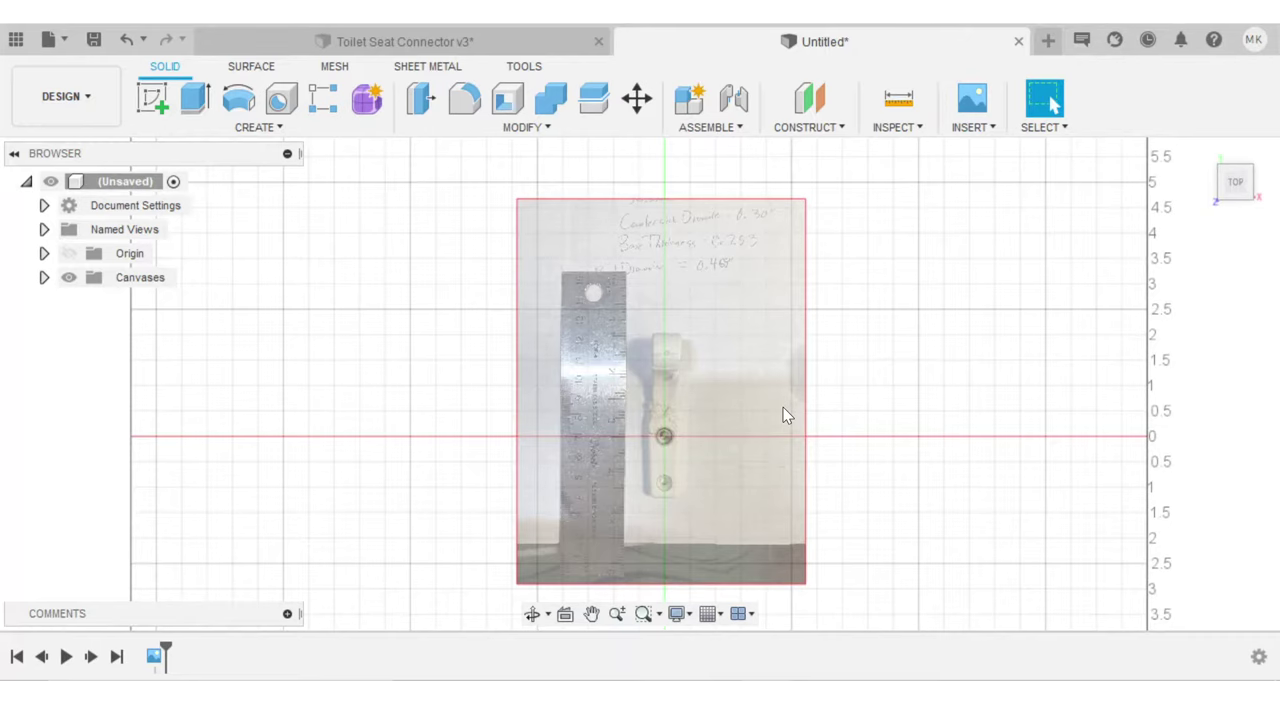
Insert Side_view.jpg as a second canvas on the YZ plane
shift+middle_drag(833, 470, 868, 308)
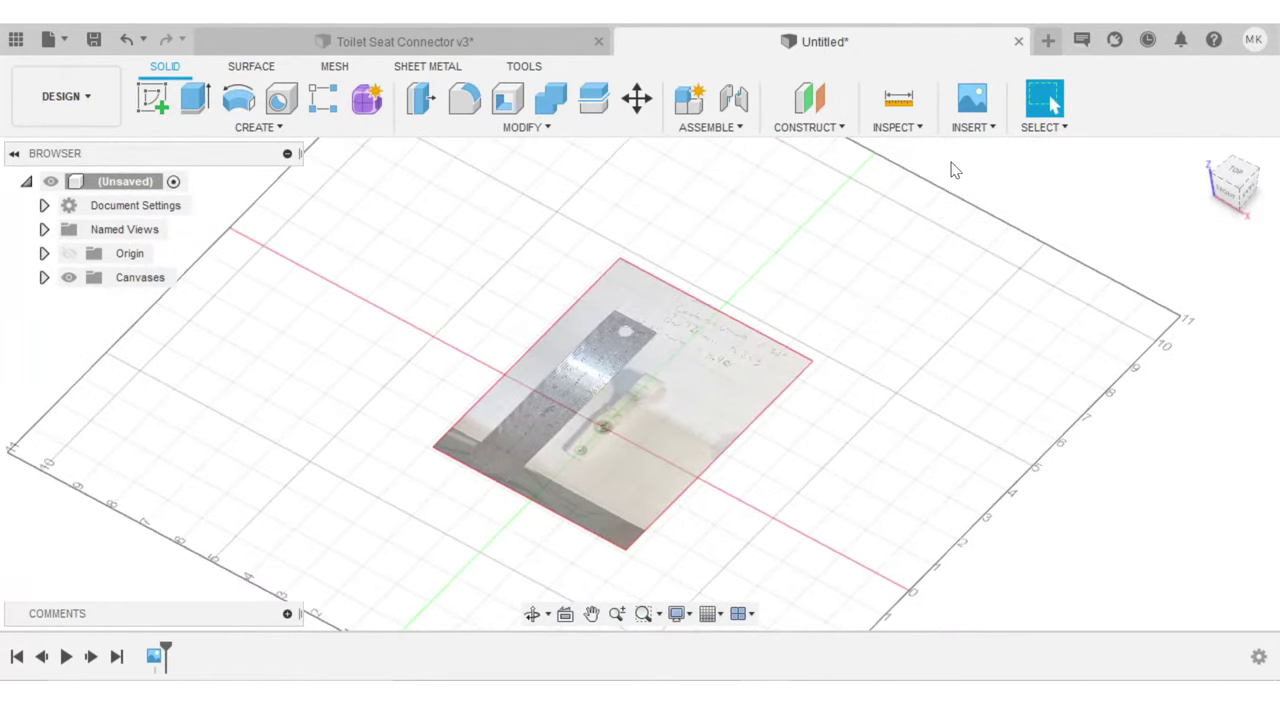
click(971, 128)
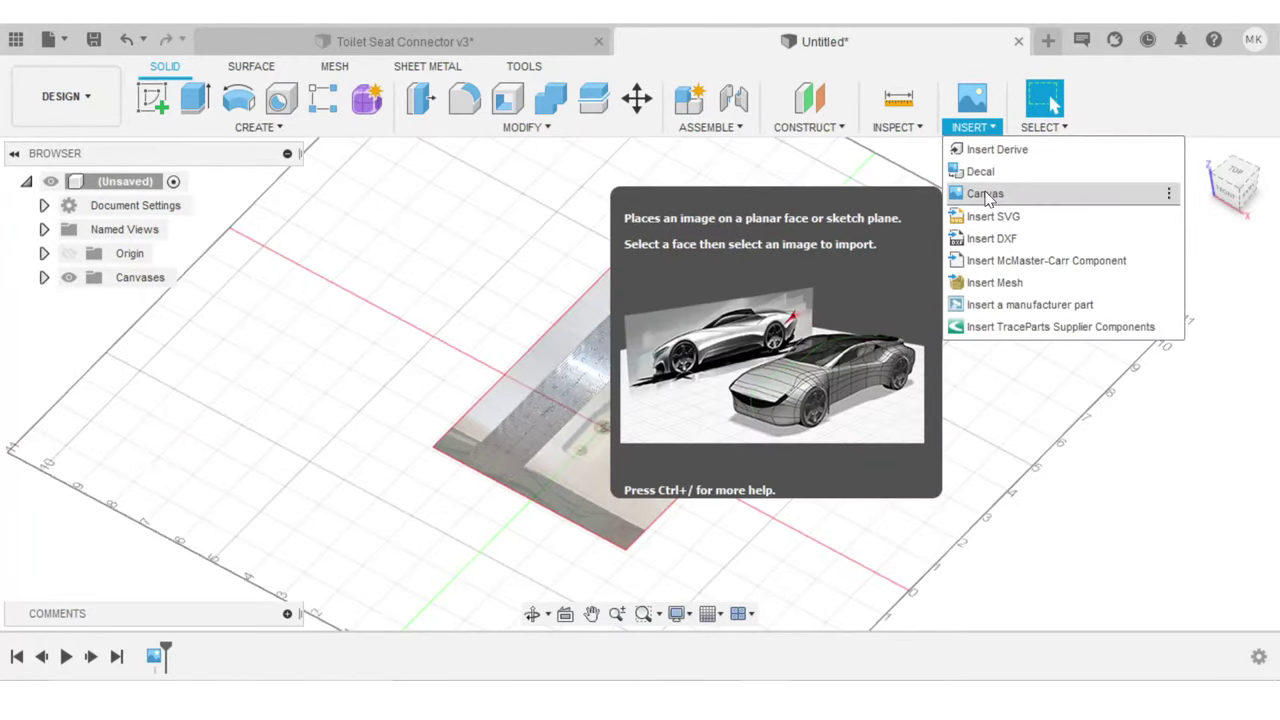
click(985, 194)
click(365, 538)
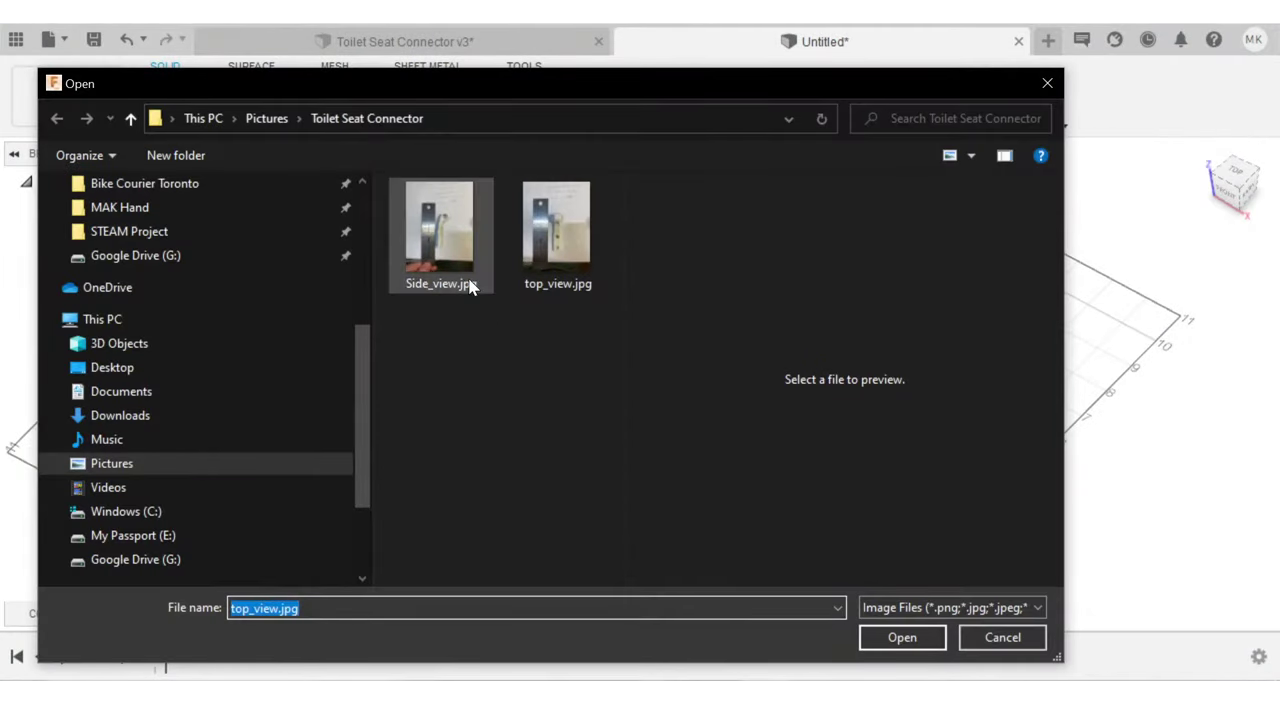
click(470, 287)
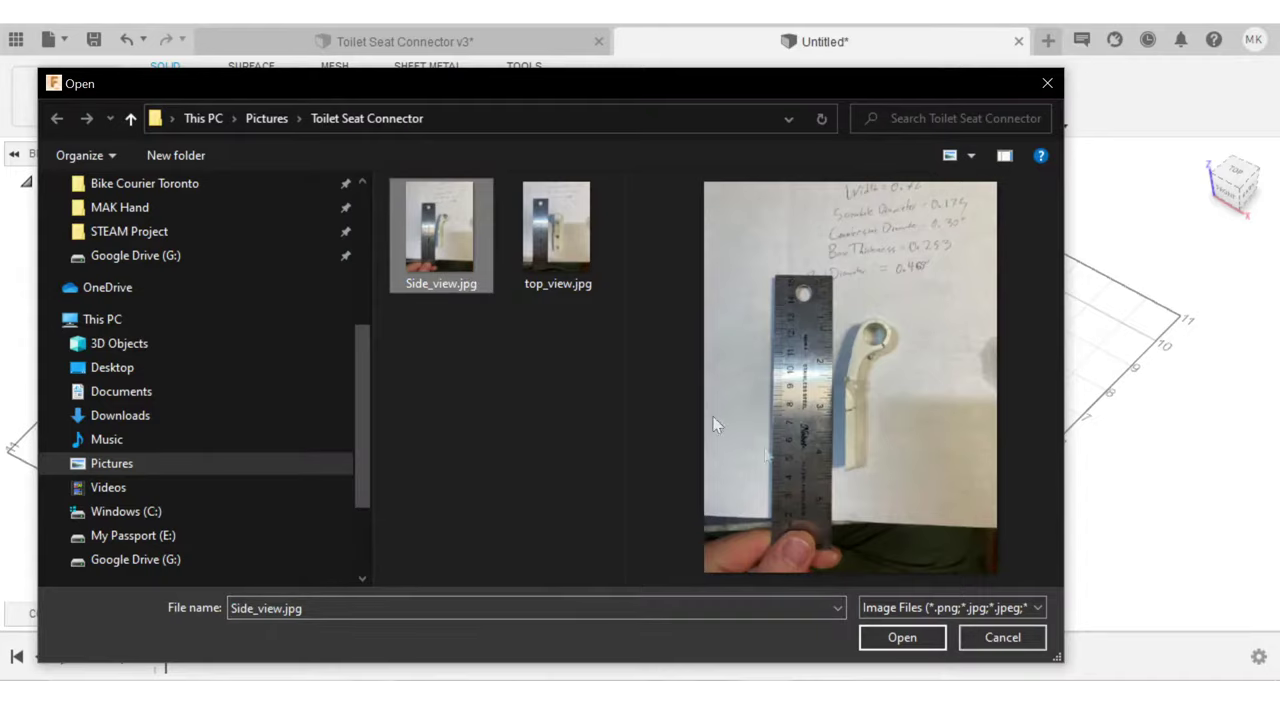
click(902, 637)
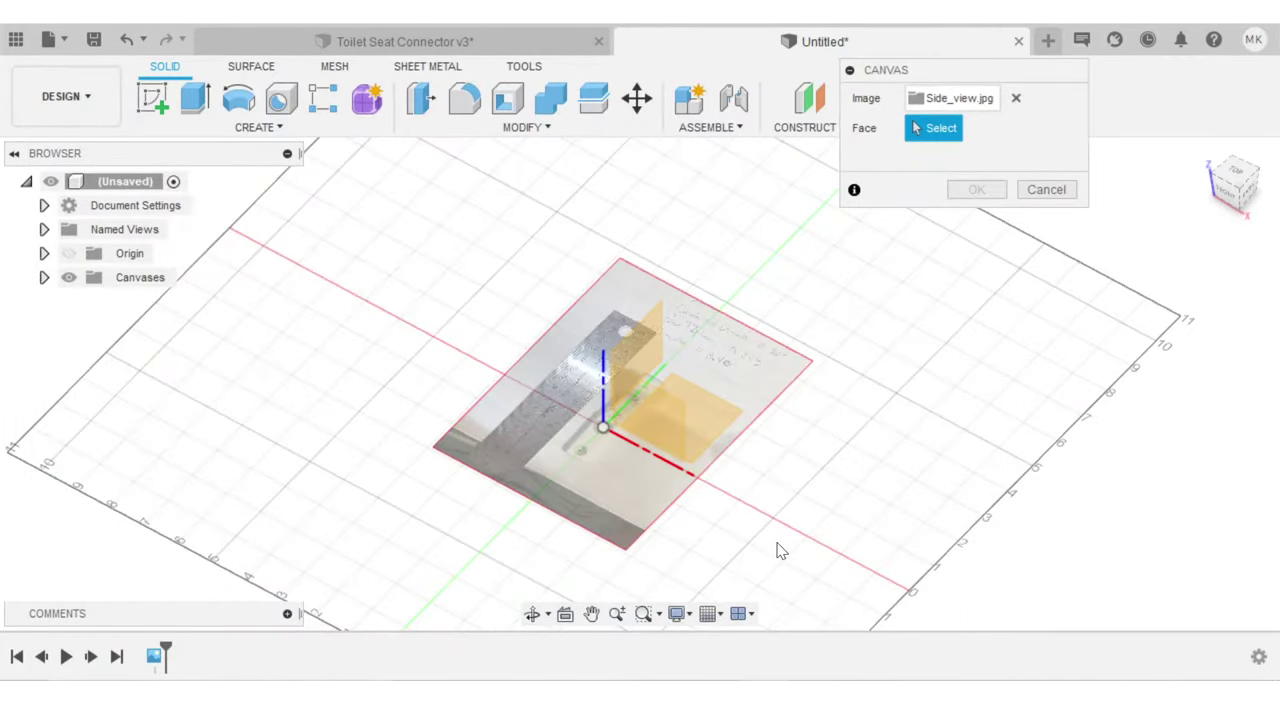
shift+middle_drag(781, 551, 748, 463)
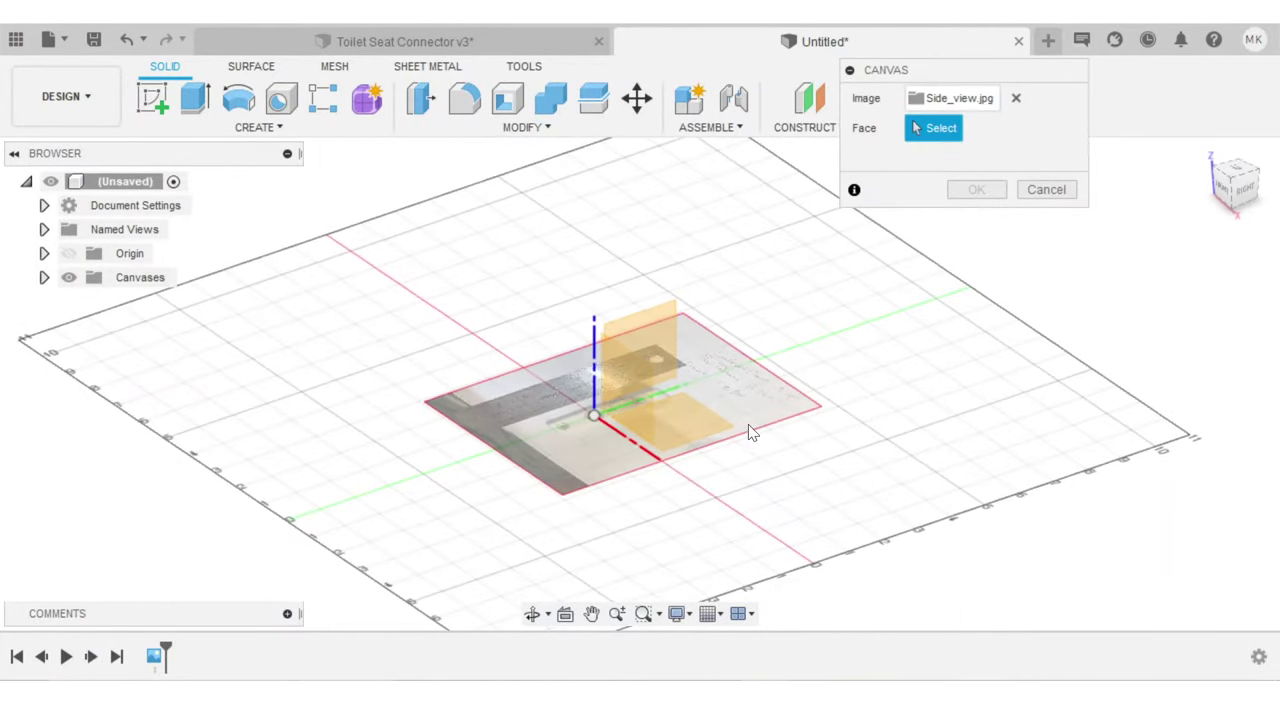
click(671, 344)
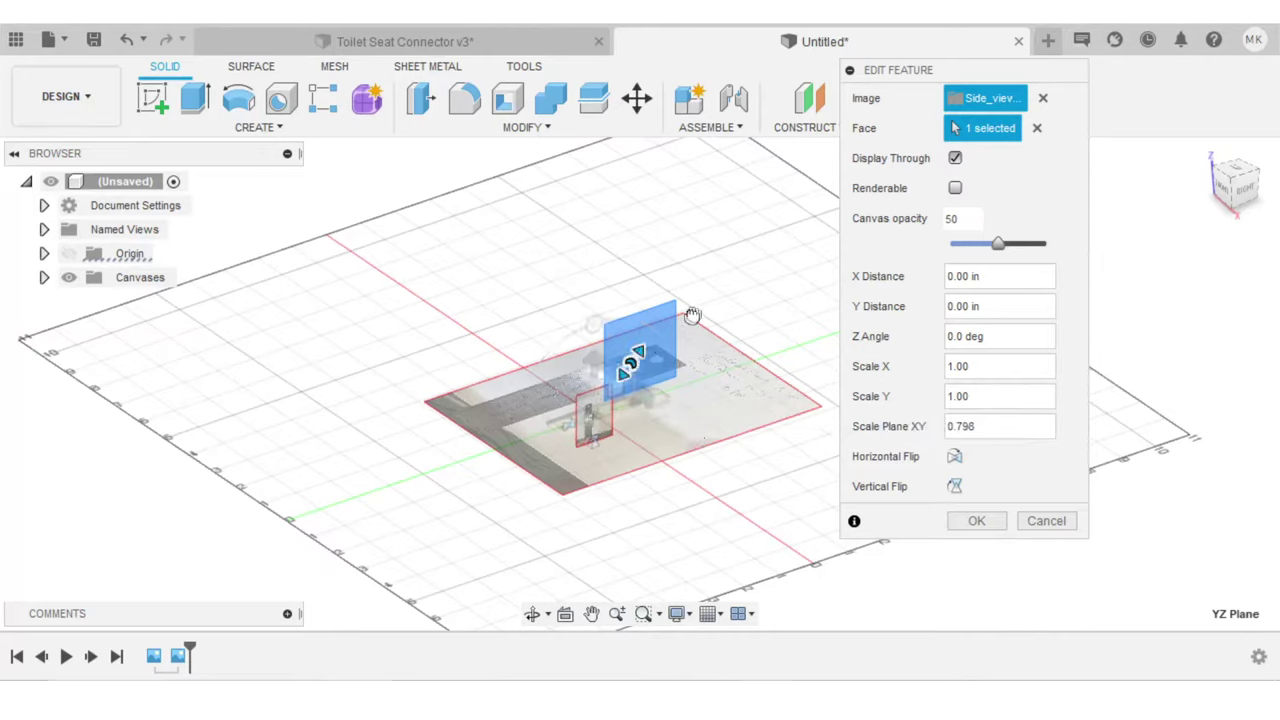
Enlarge the side photo, rotate it 90 degrees, and test Vertical Flip
drag(629, 366, 843, 192)
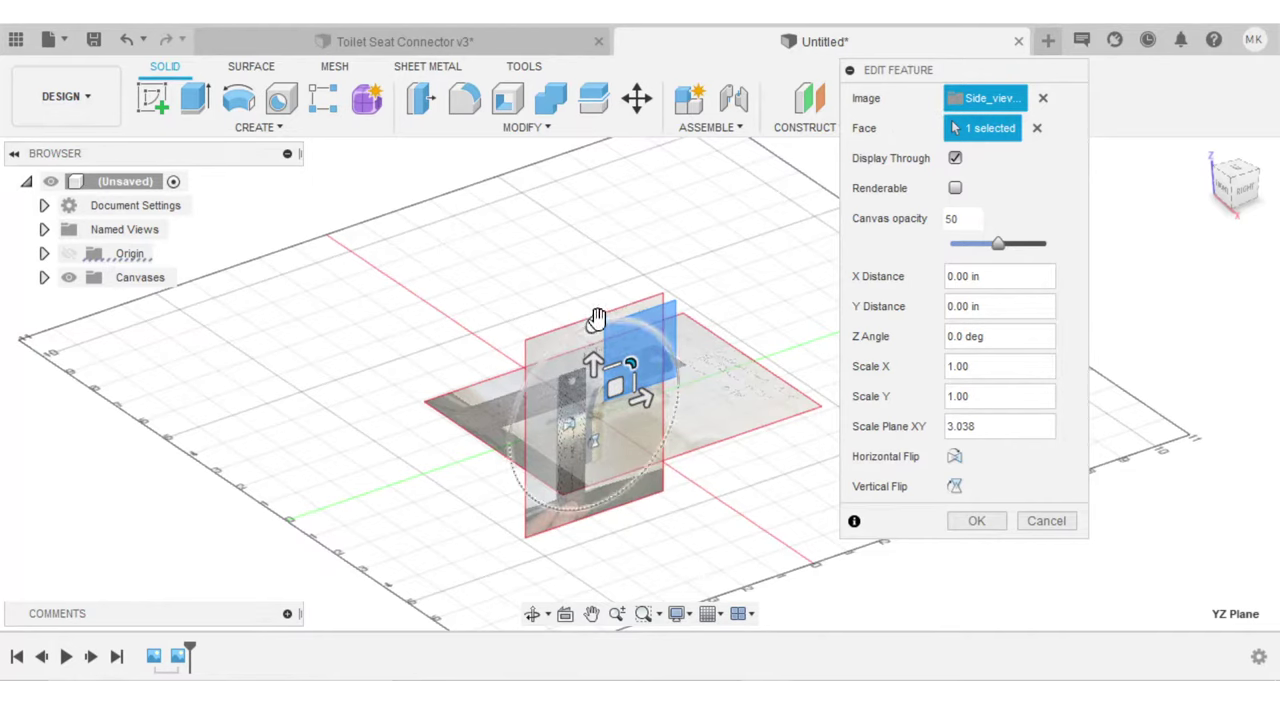
drag(594, 324, 480, 449)
shift+middle_drag(480, 449, 622, 492)
scroll(450, 325, up, 3)
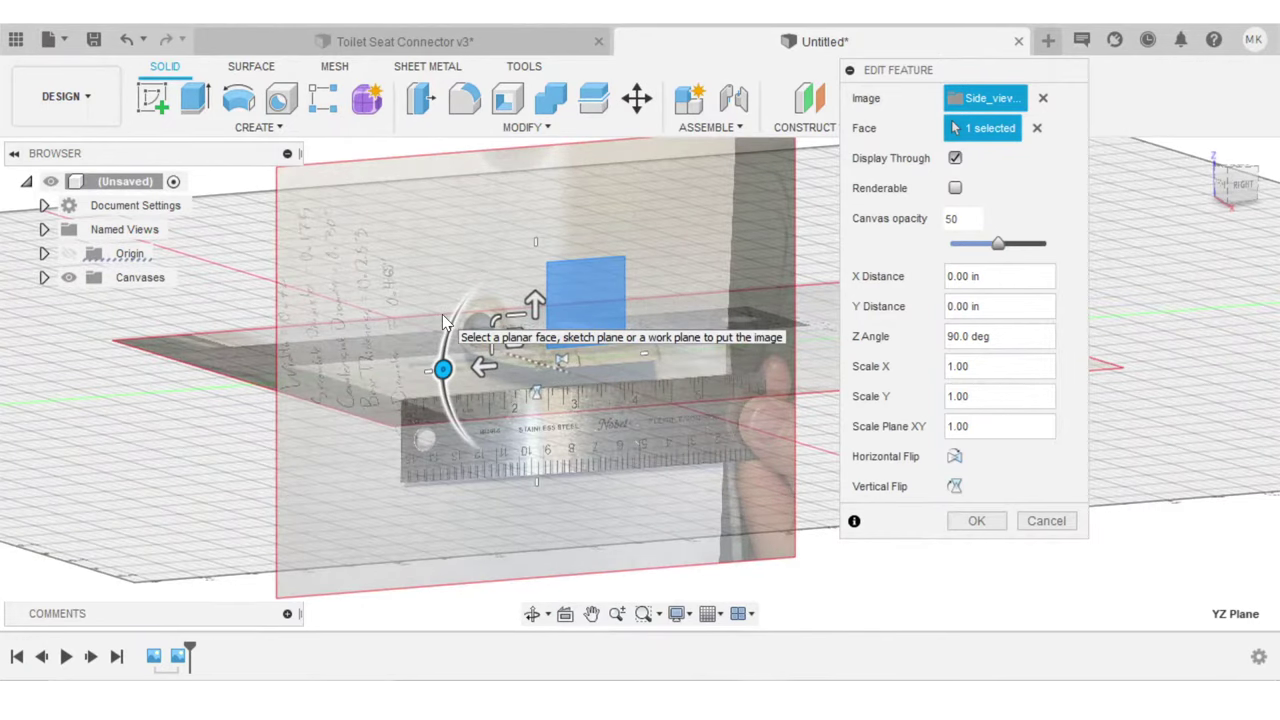
click(945, 470)
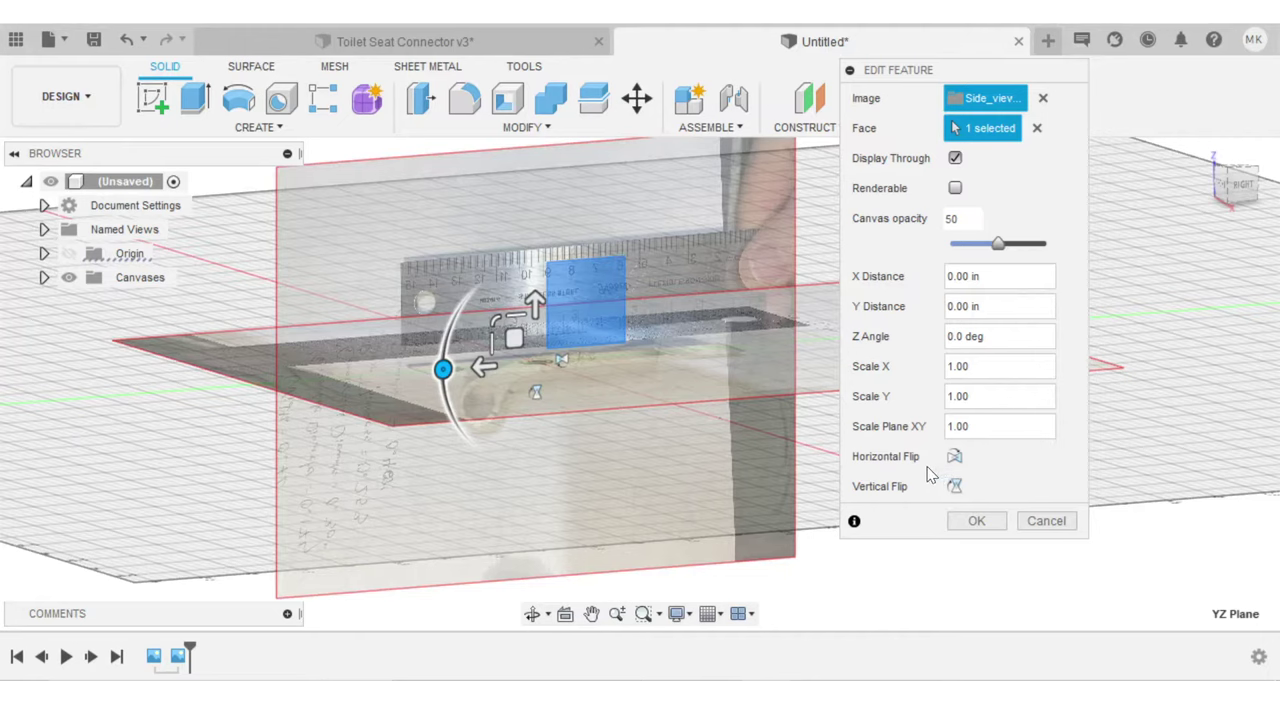
click(954, 485)
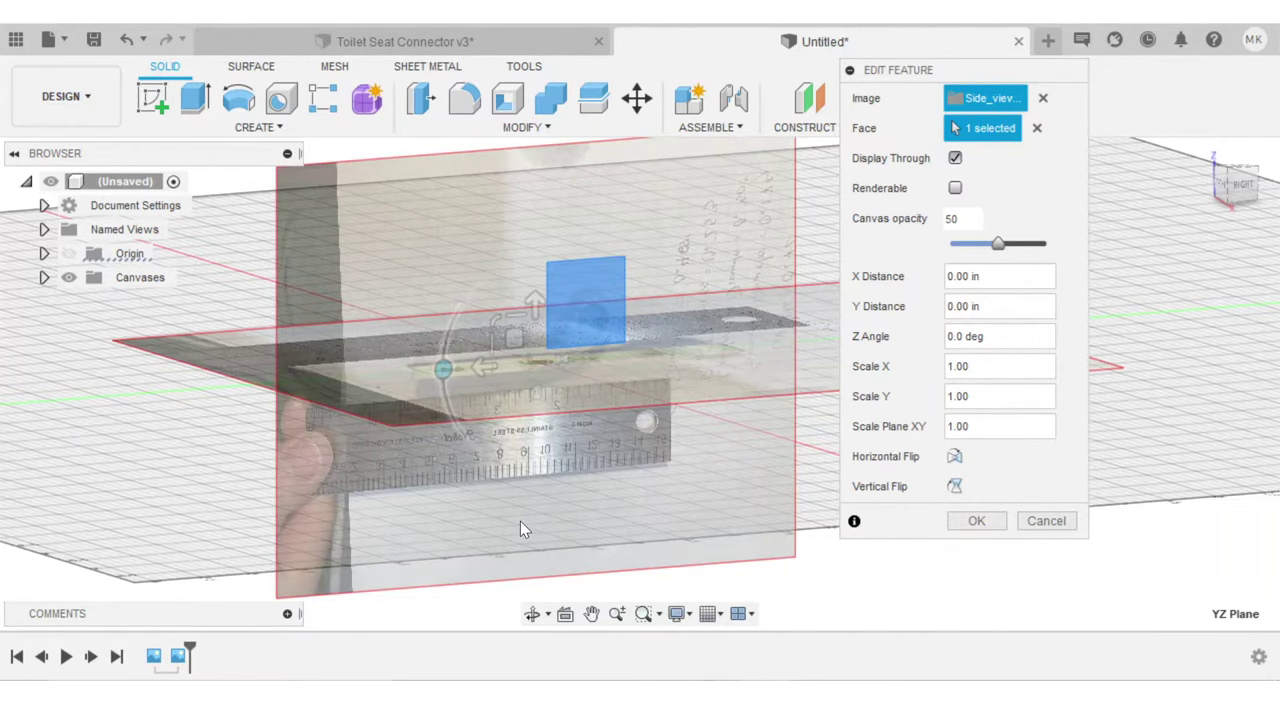
Scale and position the side-view canvas at X -0.021 in, Y -0.615 in and confirm
shift+middle_drag(520, 521, 598, 551)
scroll(647, 444, up, 2)
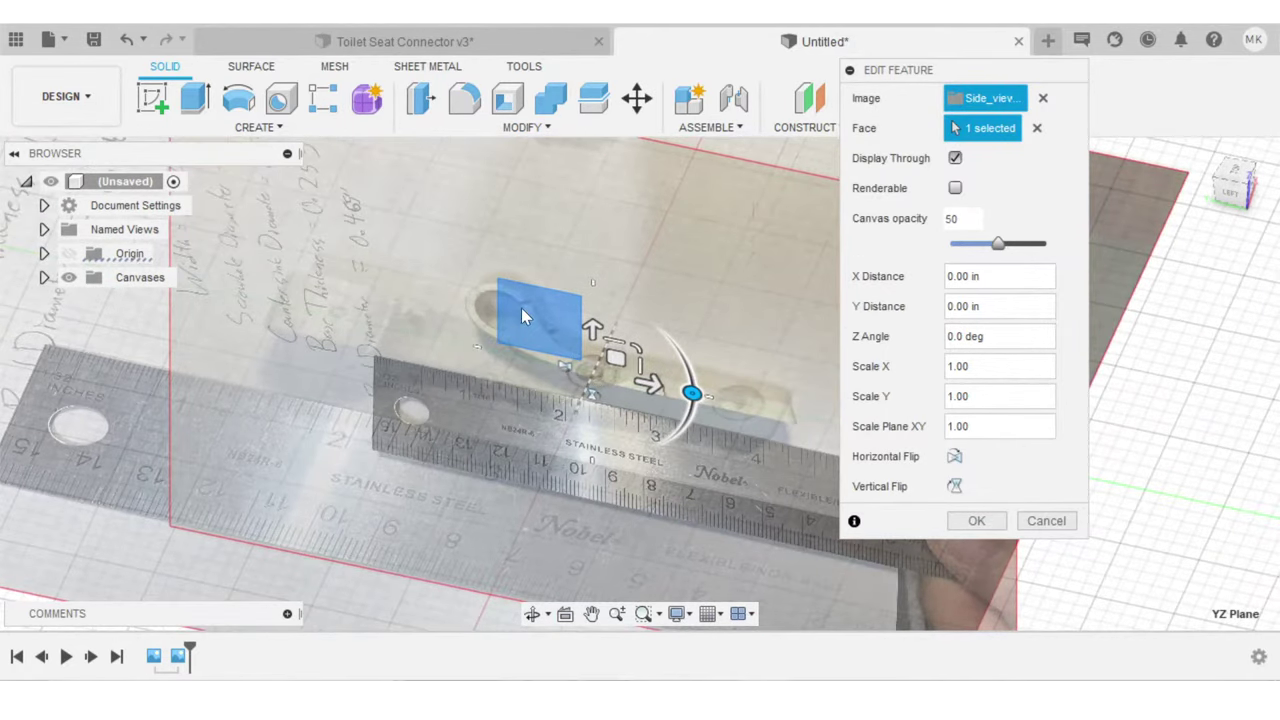
shift+middle_drag(528, 442, 425, 352)
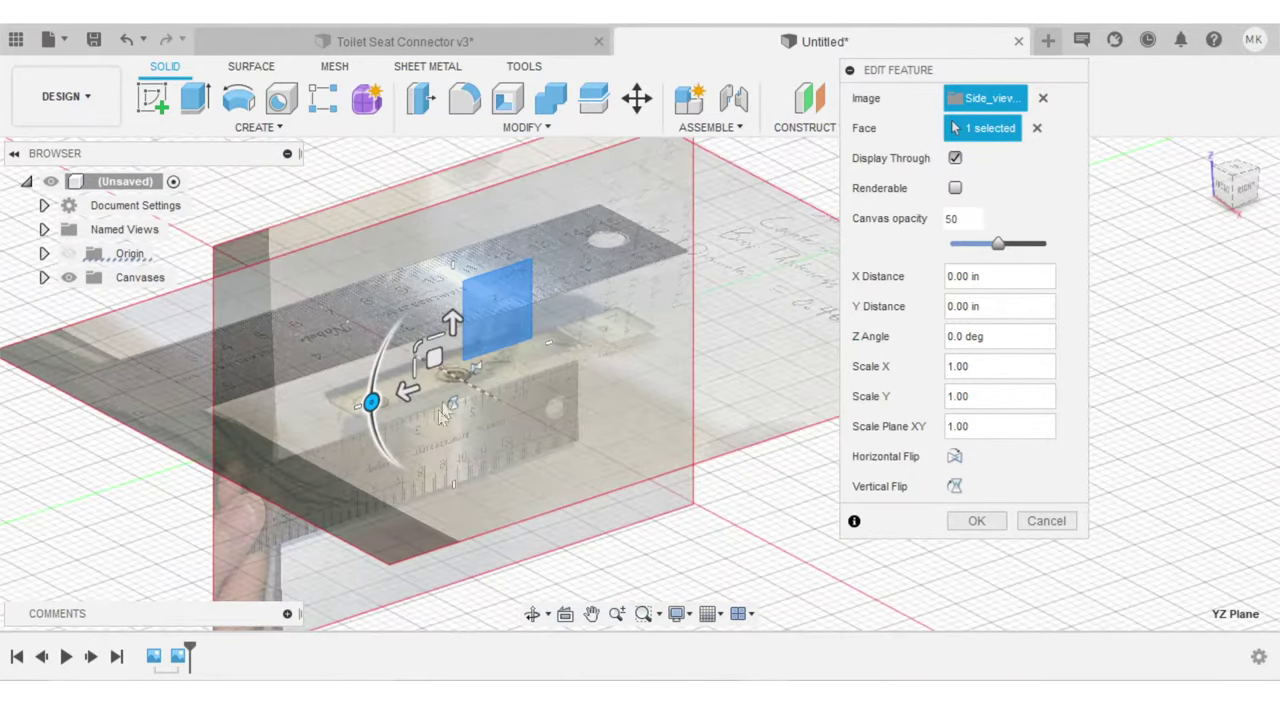
drag(408, 338, 469, 400)
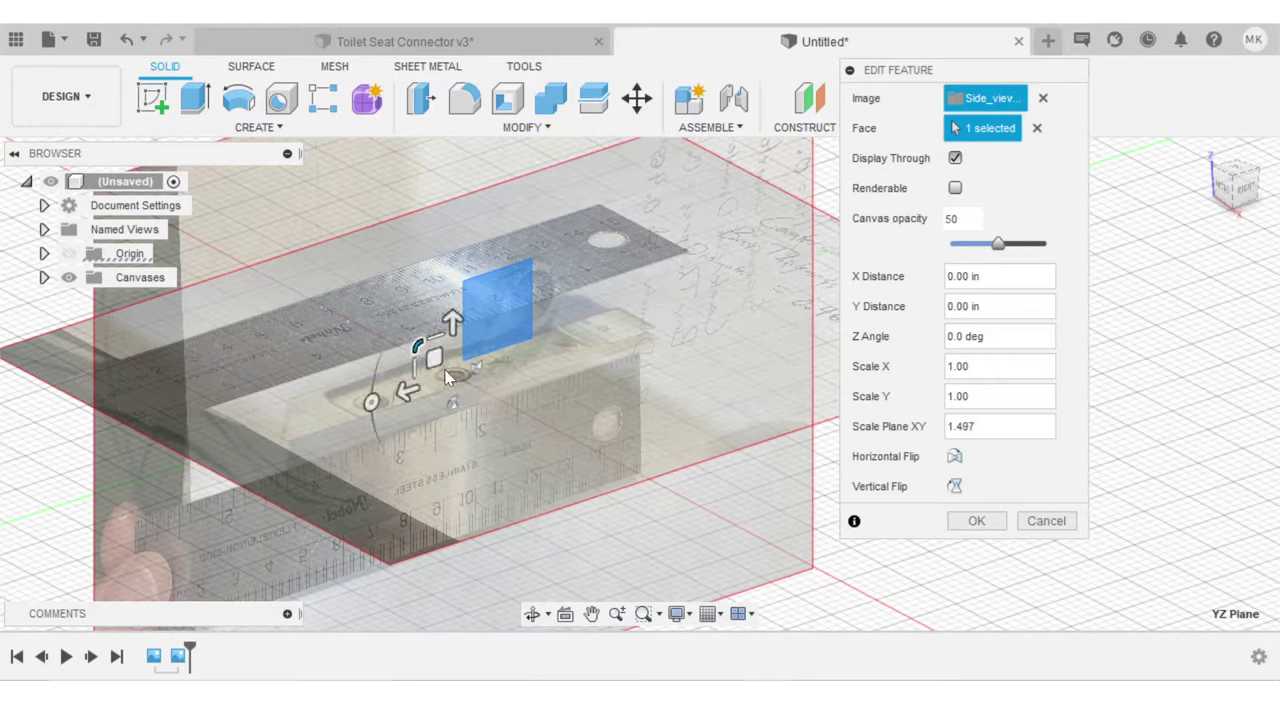
drag(438, 350, 491, 340)
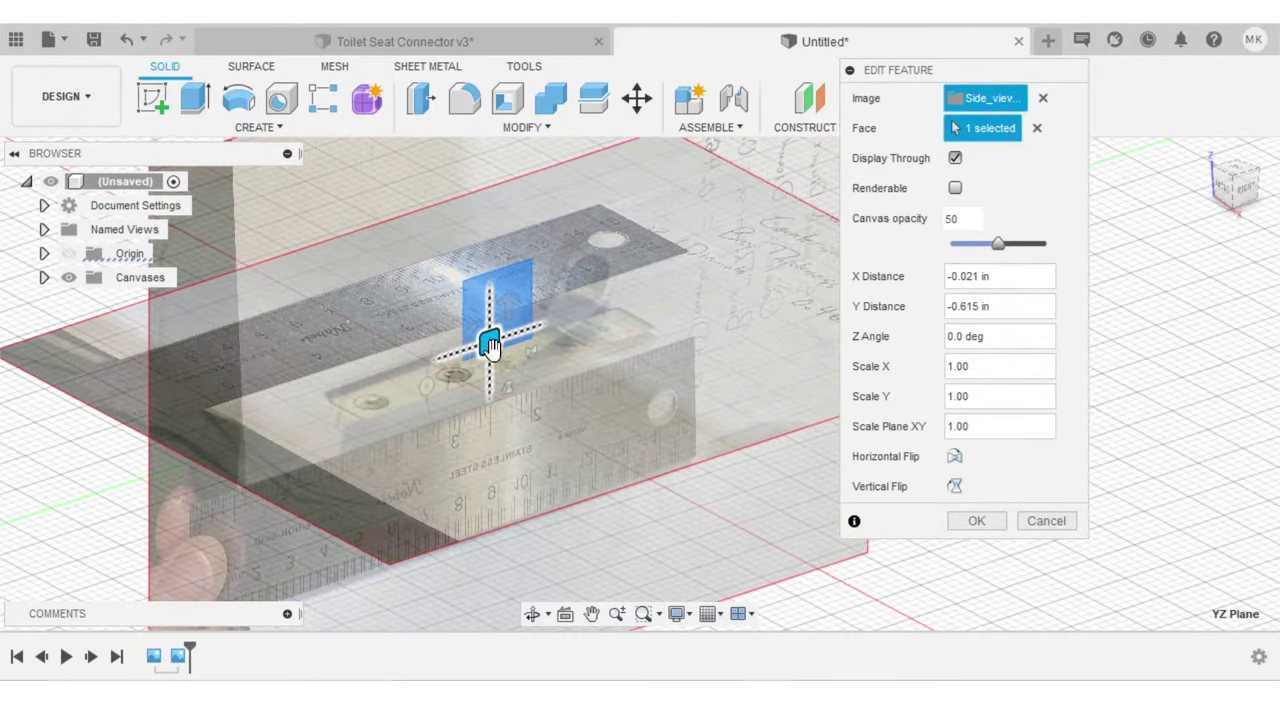
shift+middle_drag(728, 484, 666, 466)
click(975, 520)
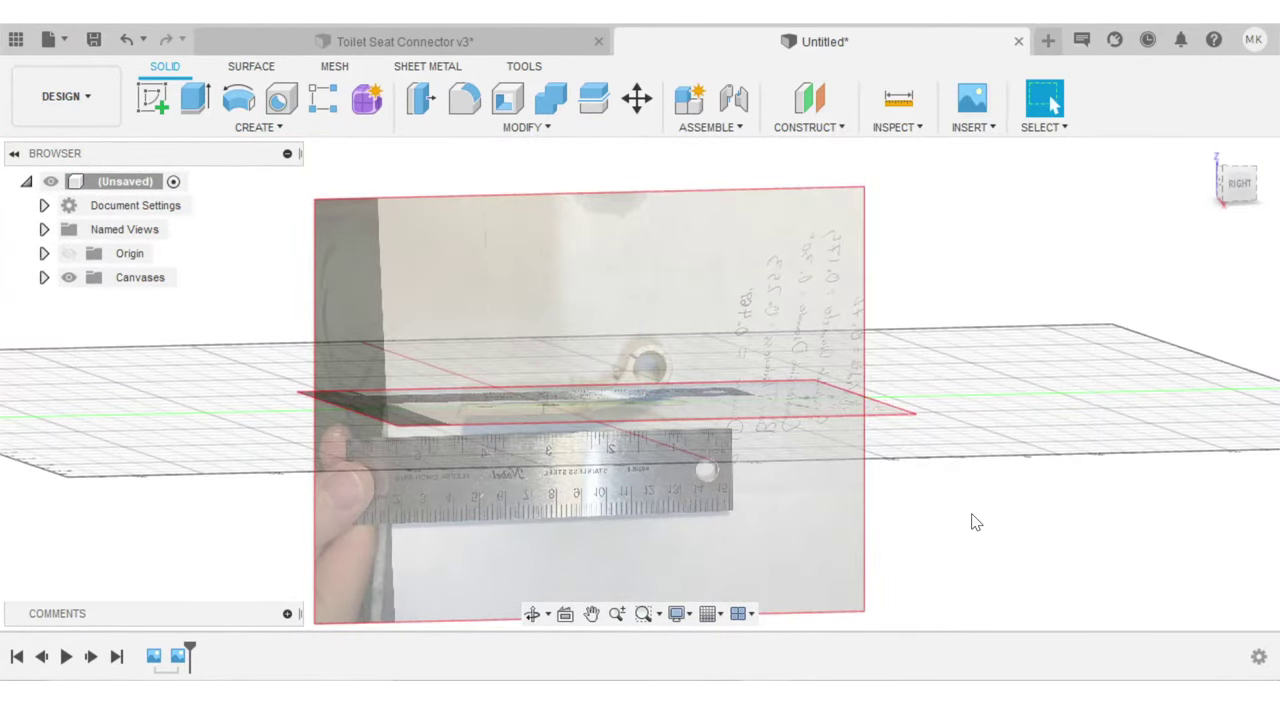
Start a new sketch on the side-view canvas plane from the Right view
click(1240, 185)
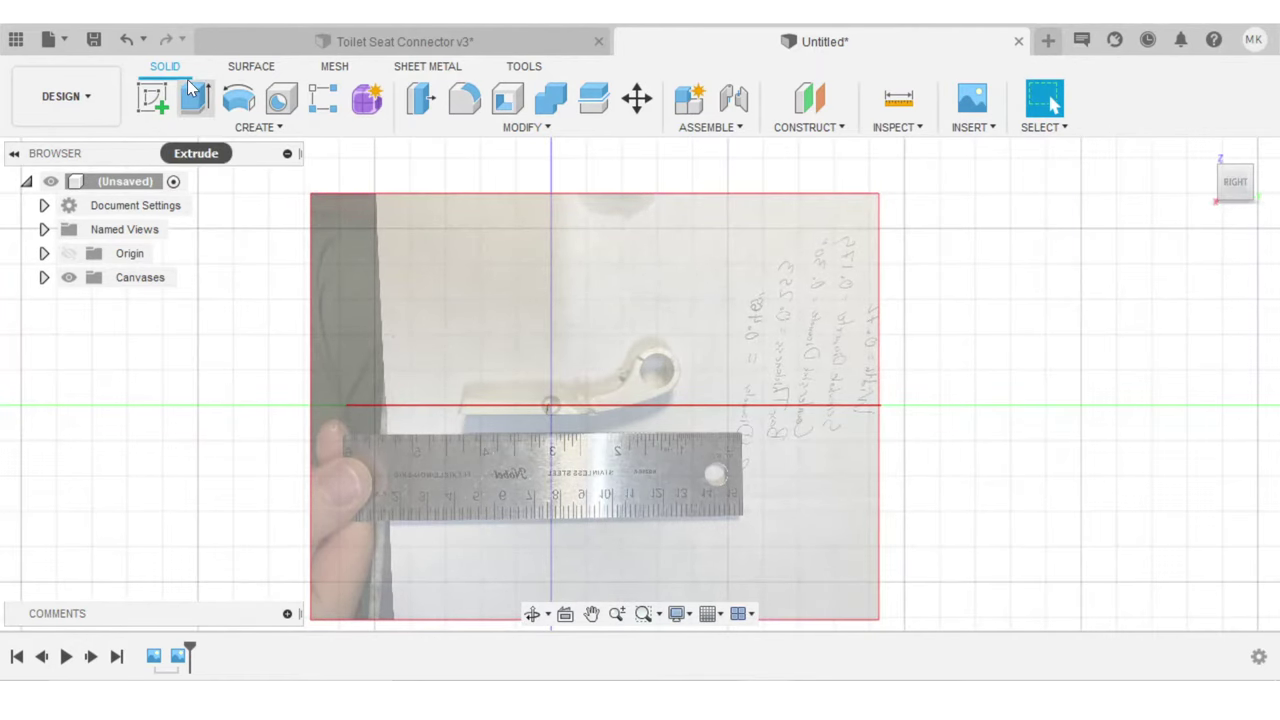
click(160, 96)
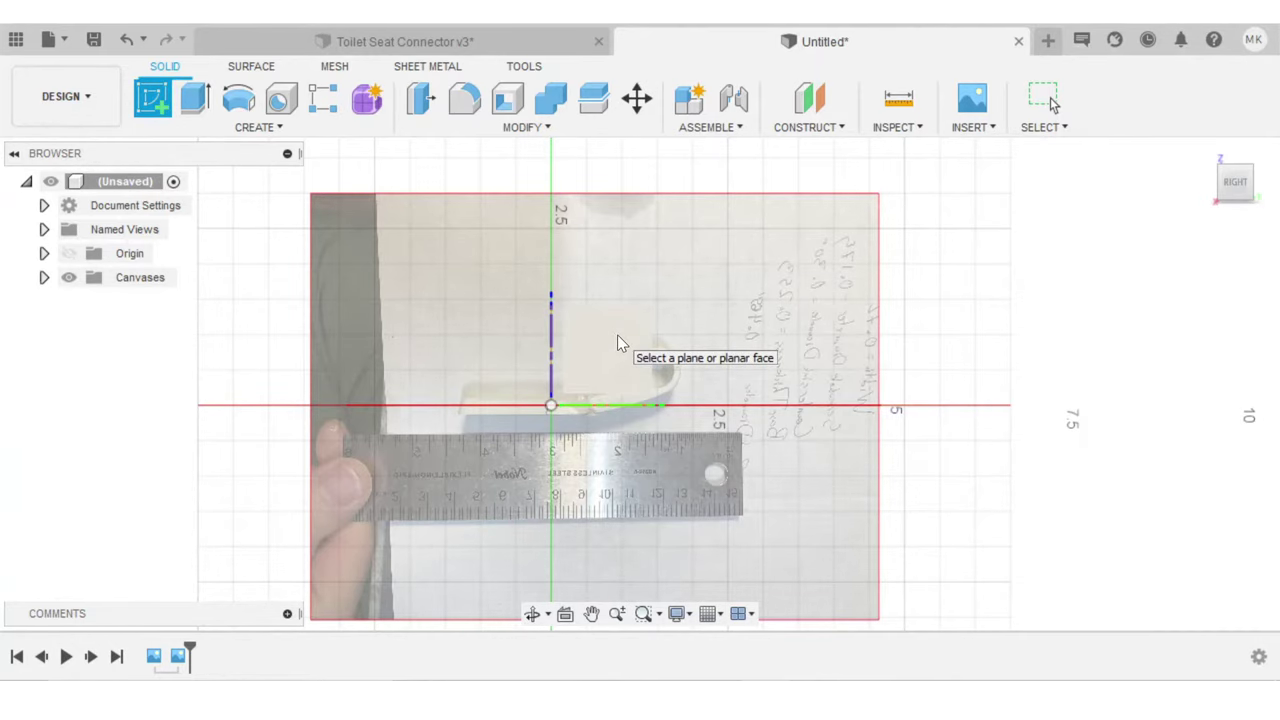
click(617, 337)
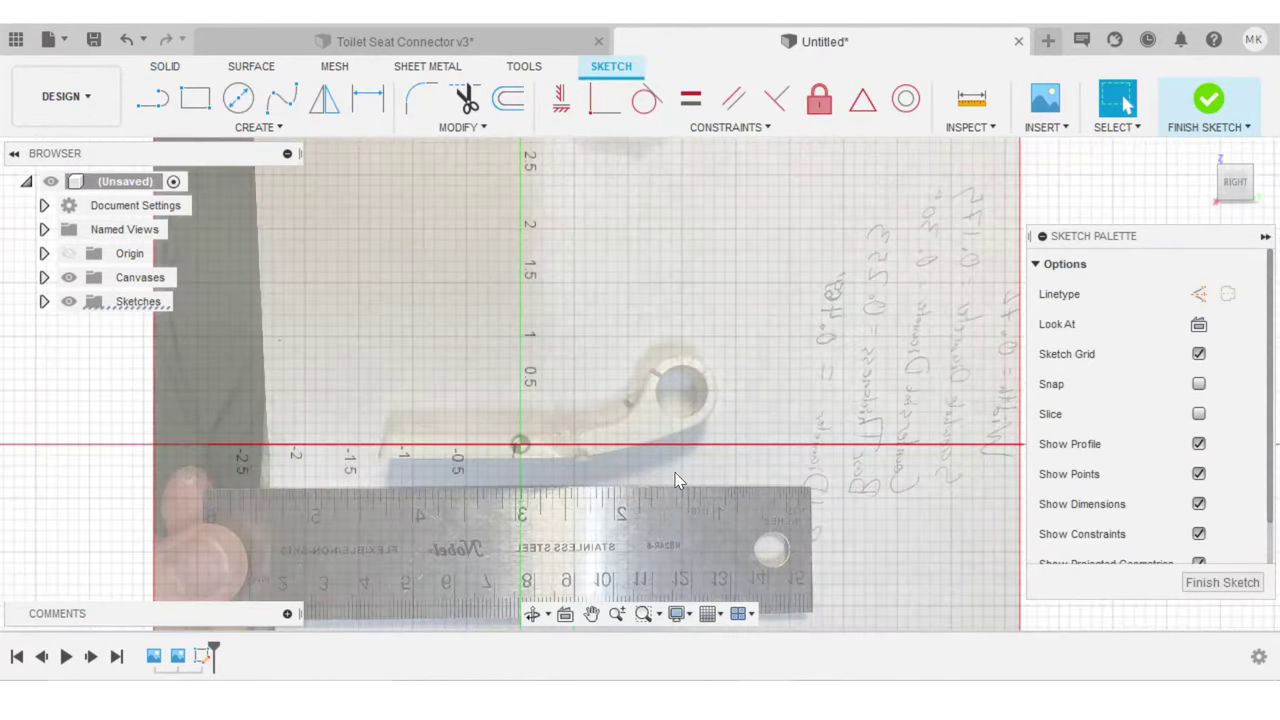
Place sketch points at the ruler's end corner and its 4-inch mark
click(350, 128)
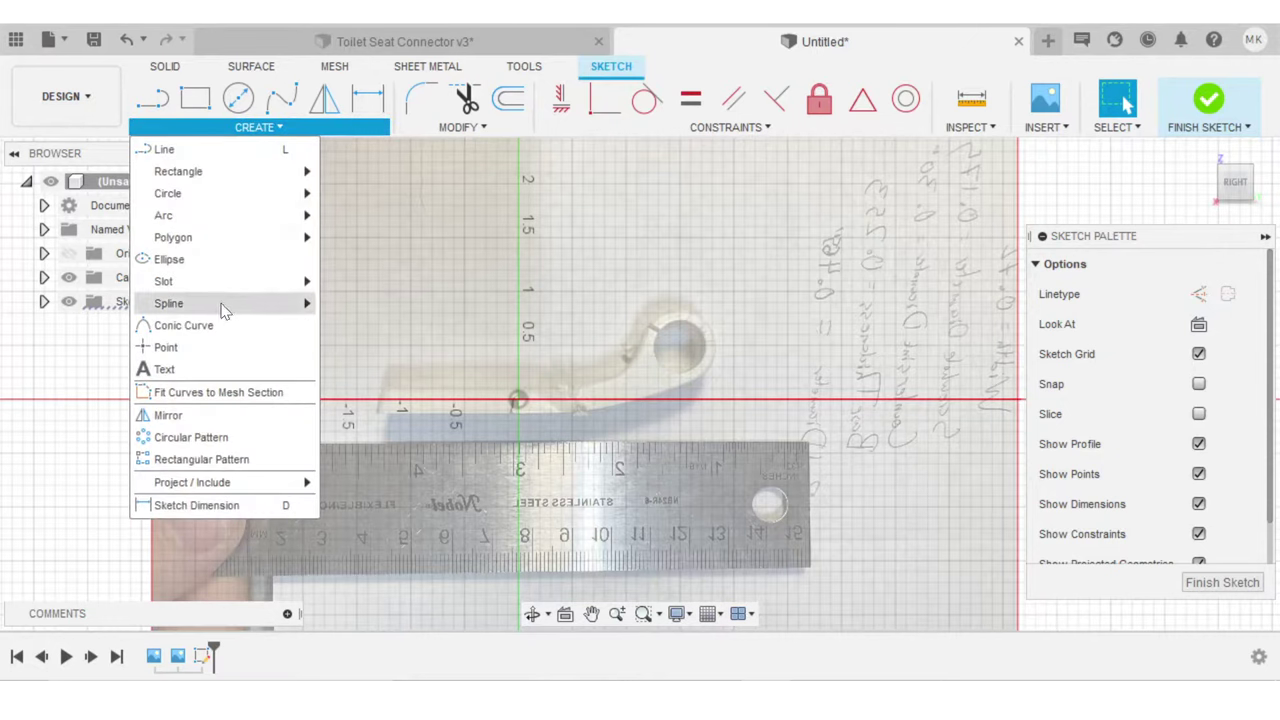
click(166, 347)
scroll(785, 440, up, 5)
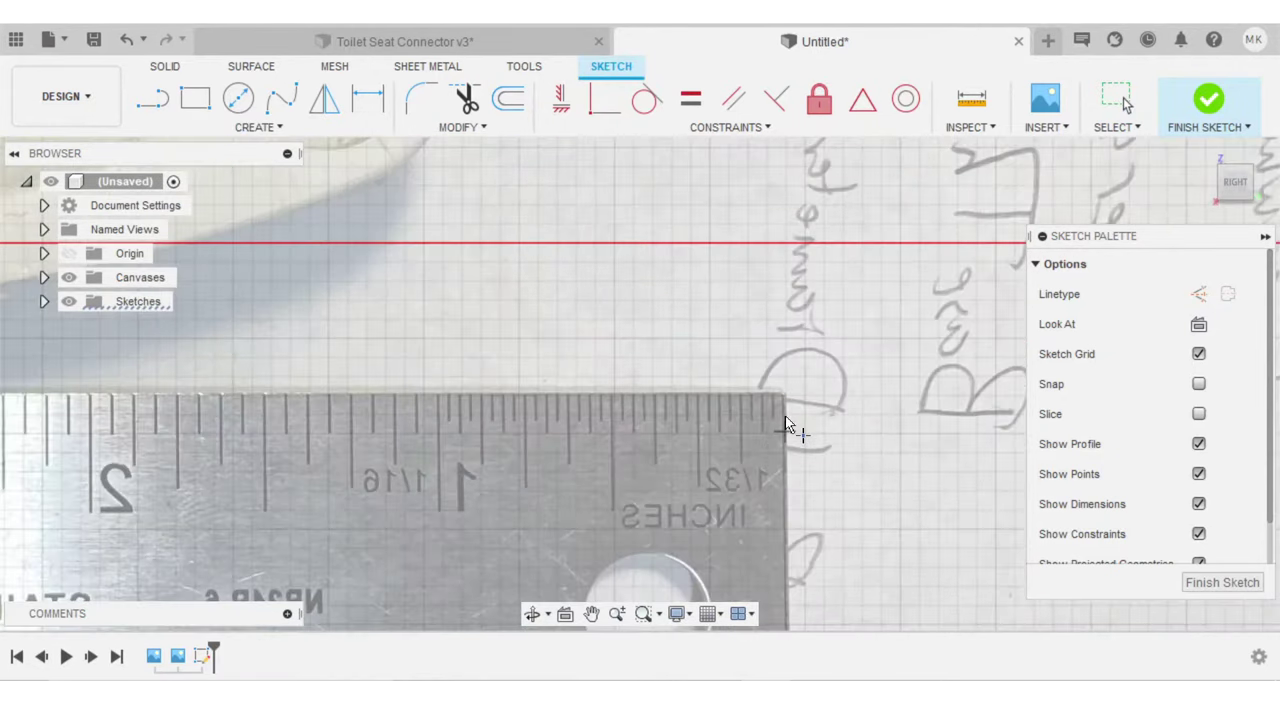
scroll(786, 422, up, 3)
click(786, 383)
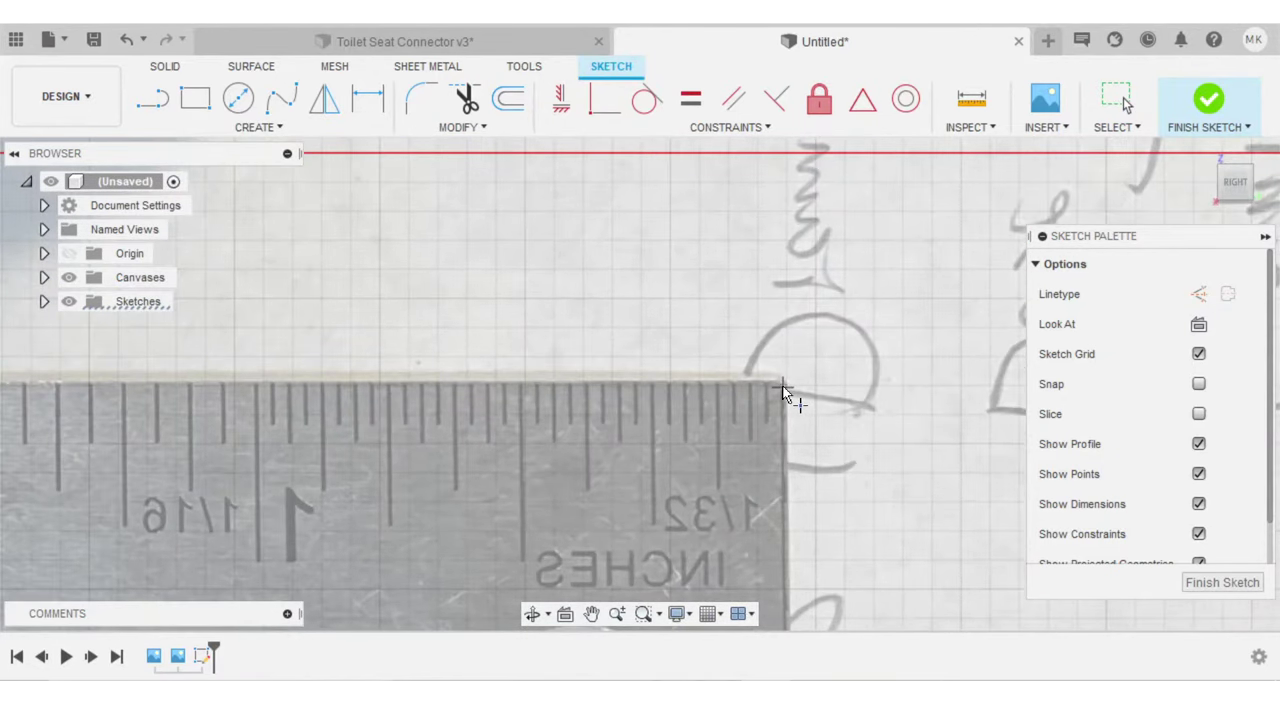
scroll(788, 392, down, 5)
middle_drag(432, 461, 547, 425)
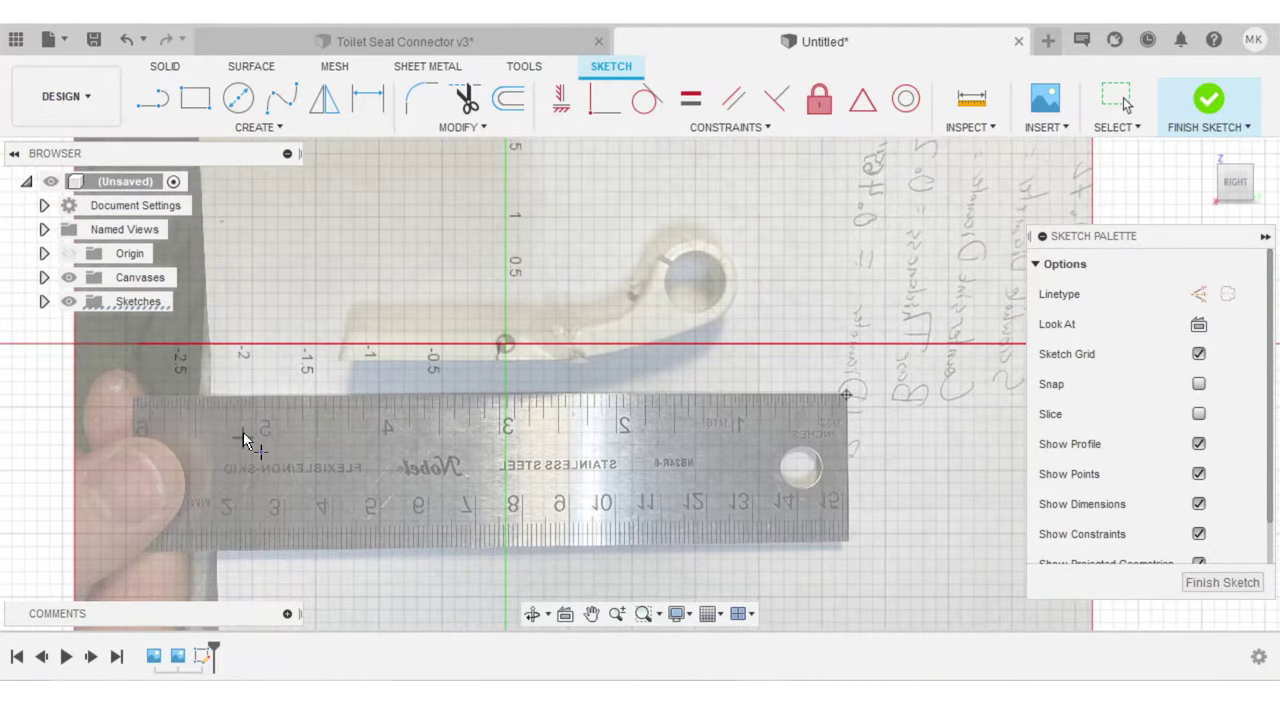
scroll(243, 432, up, 5)
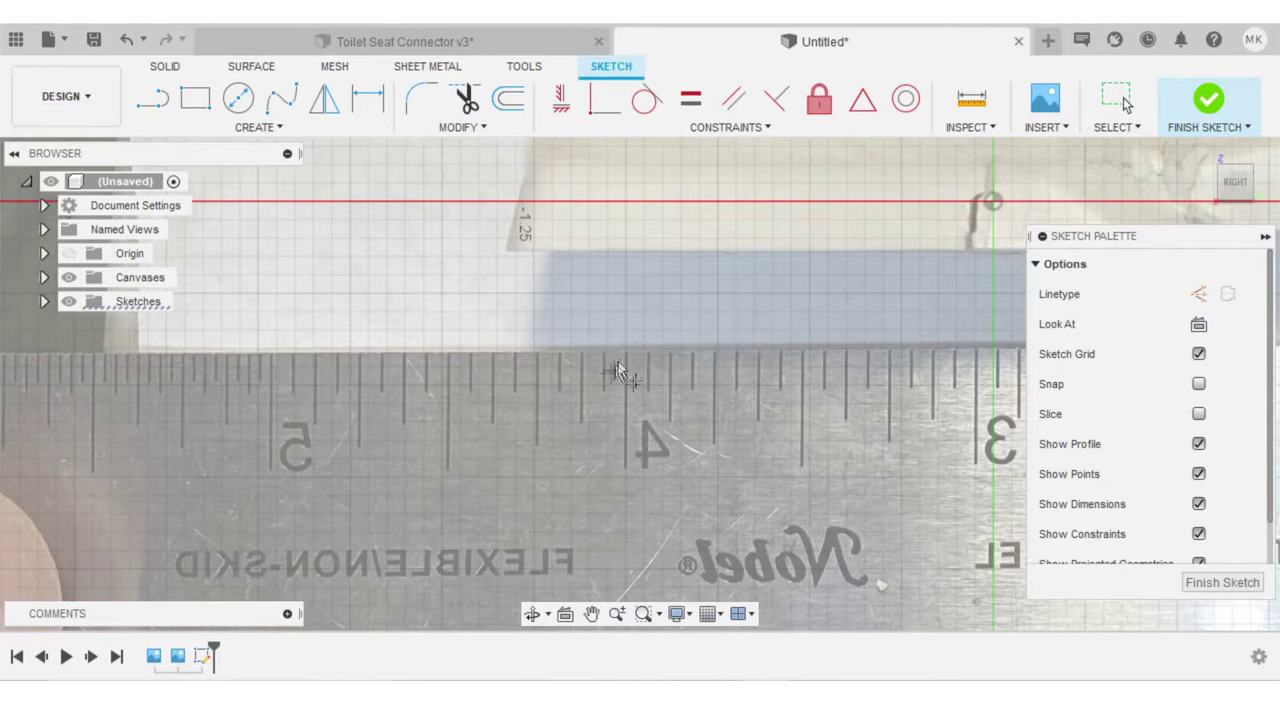
scroll(626, 351, up, 3)
scroll(628, 355, up, 2)
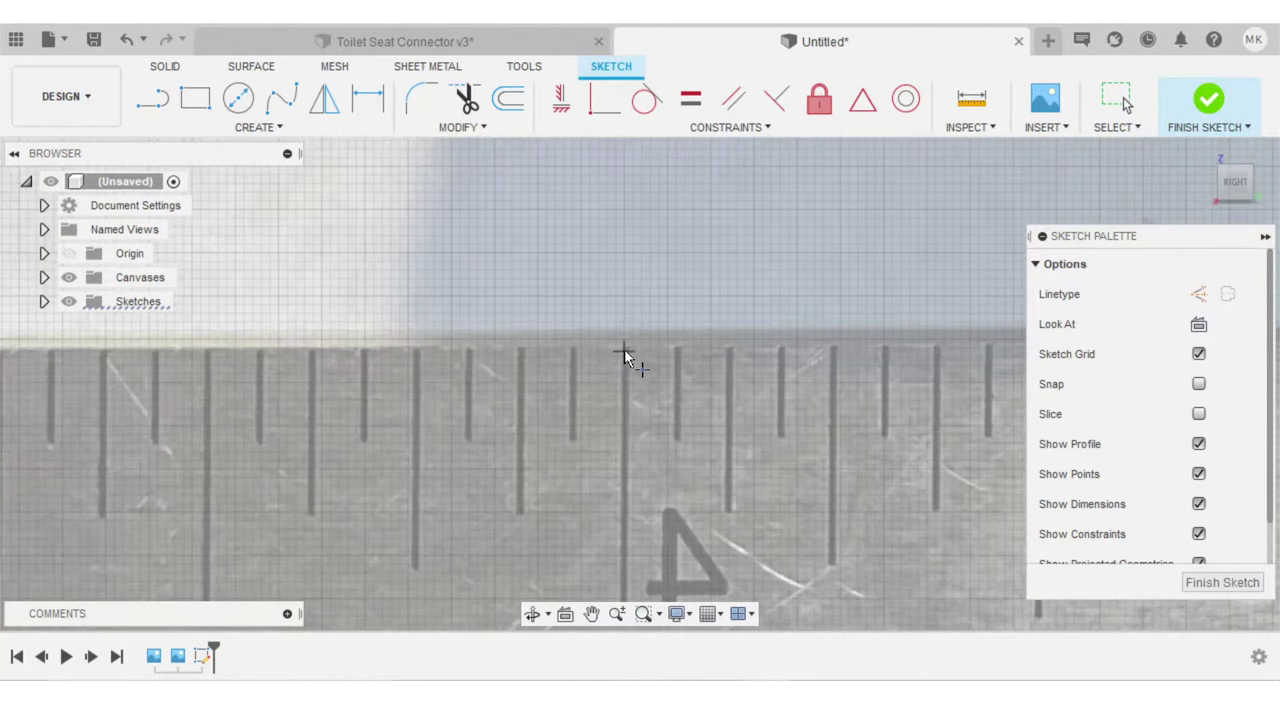
click(626, 350)
scroll(626, 349, down, 1)
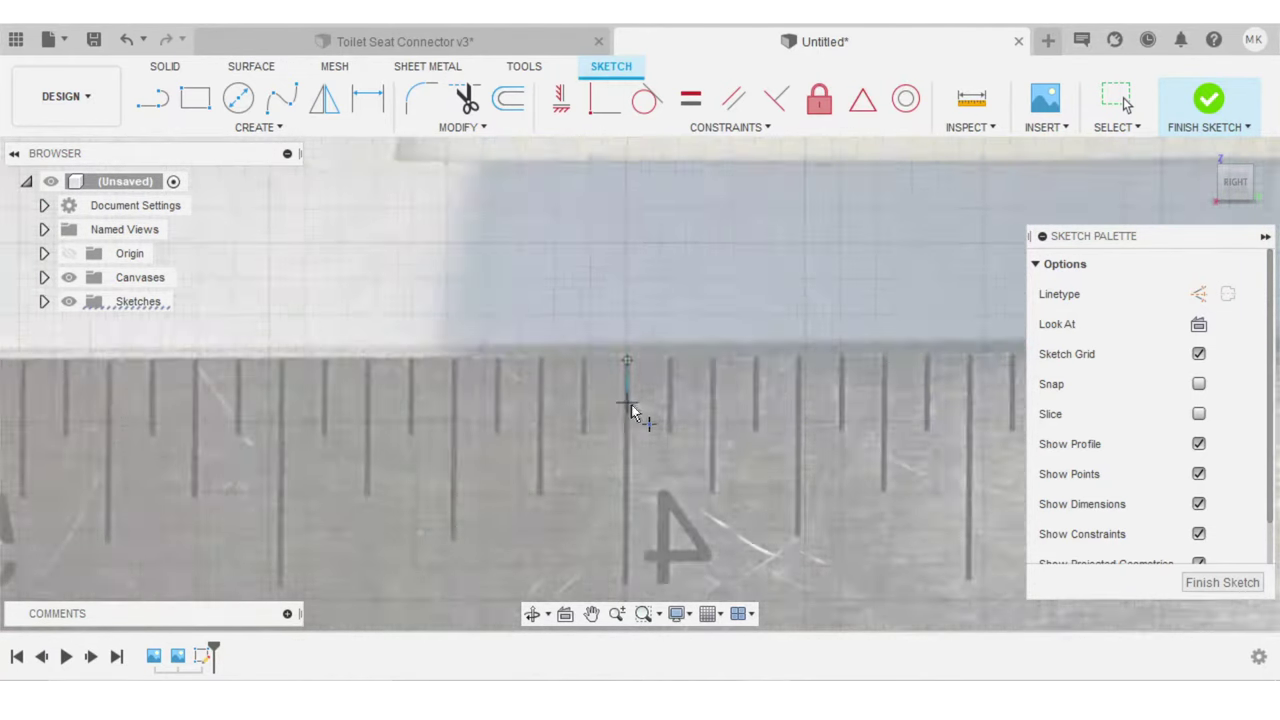
scroll(628, 415, down, 8)
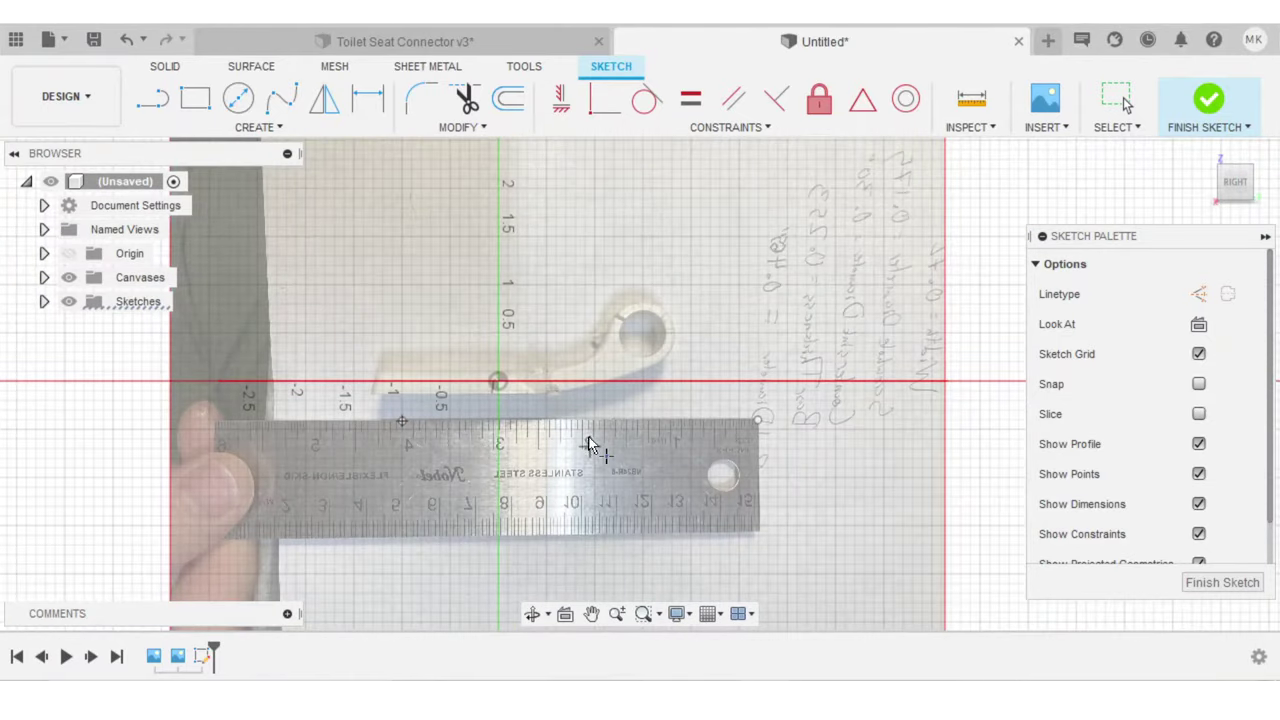
key(Escape)
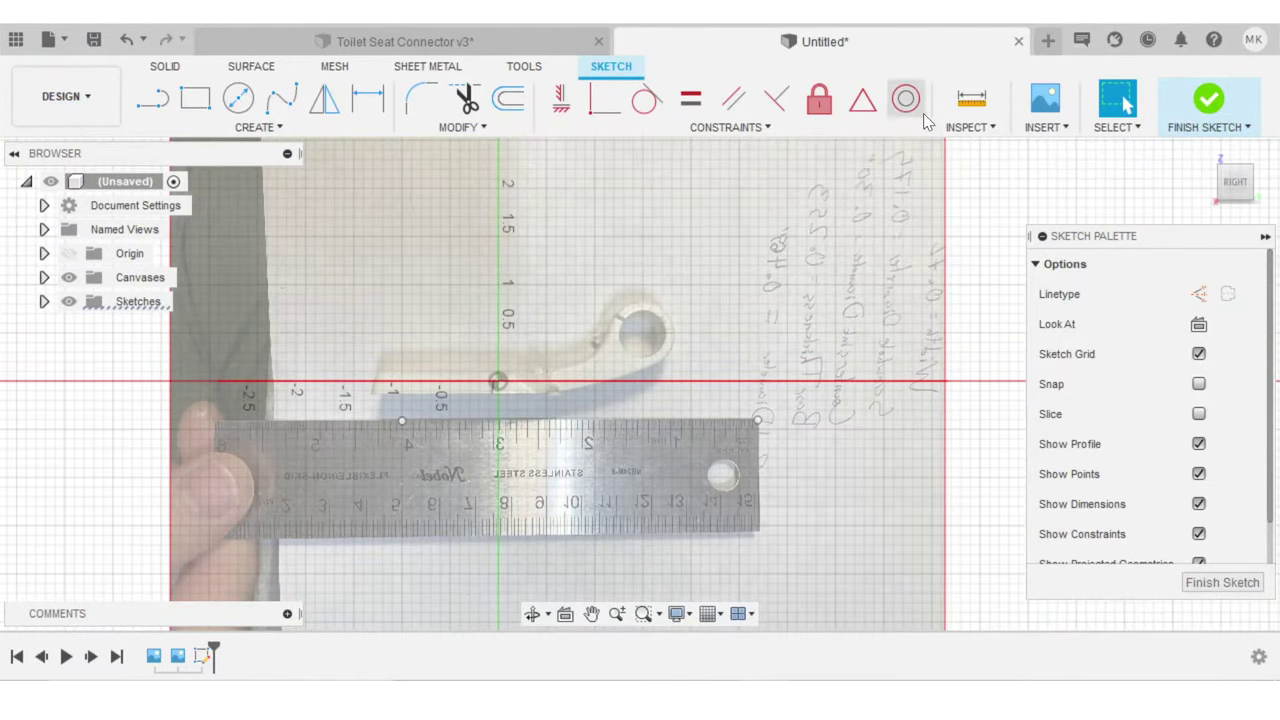
Measure the distance between the two ruler points, reading 3.692 in
click(968, 100)
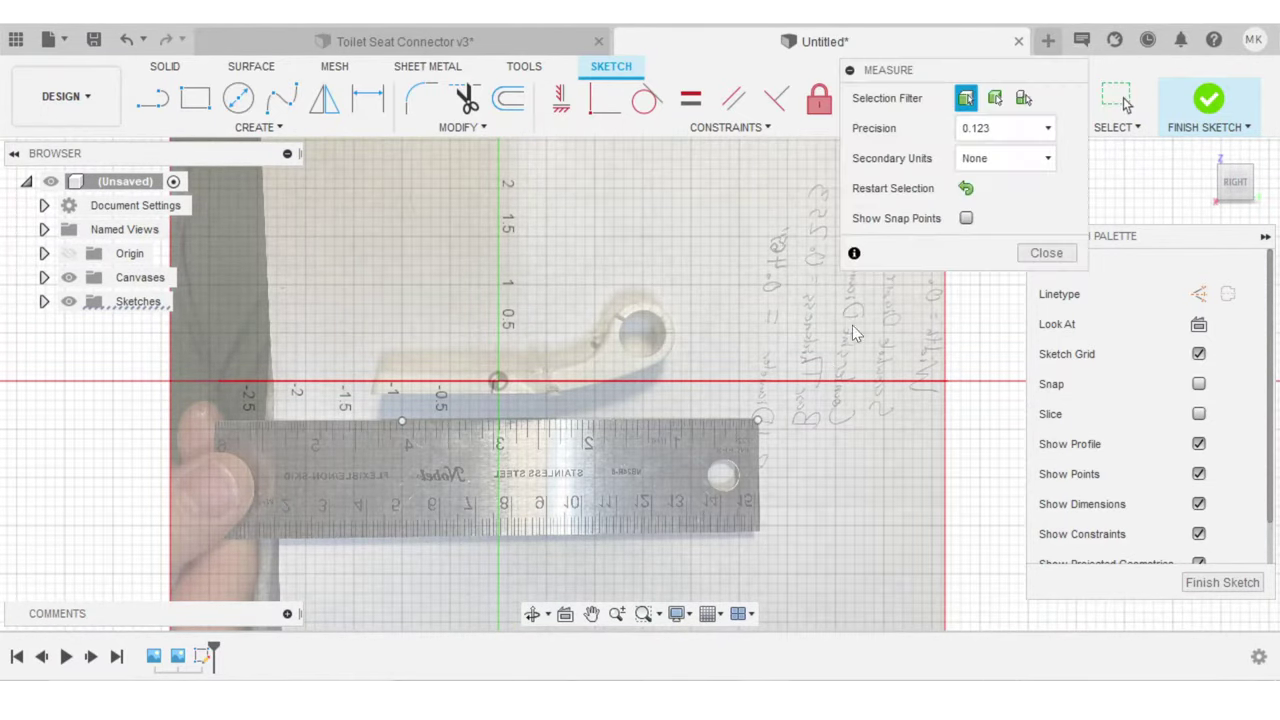
click(757, 421)
click(402, 420)
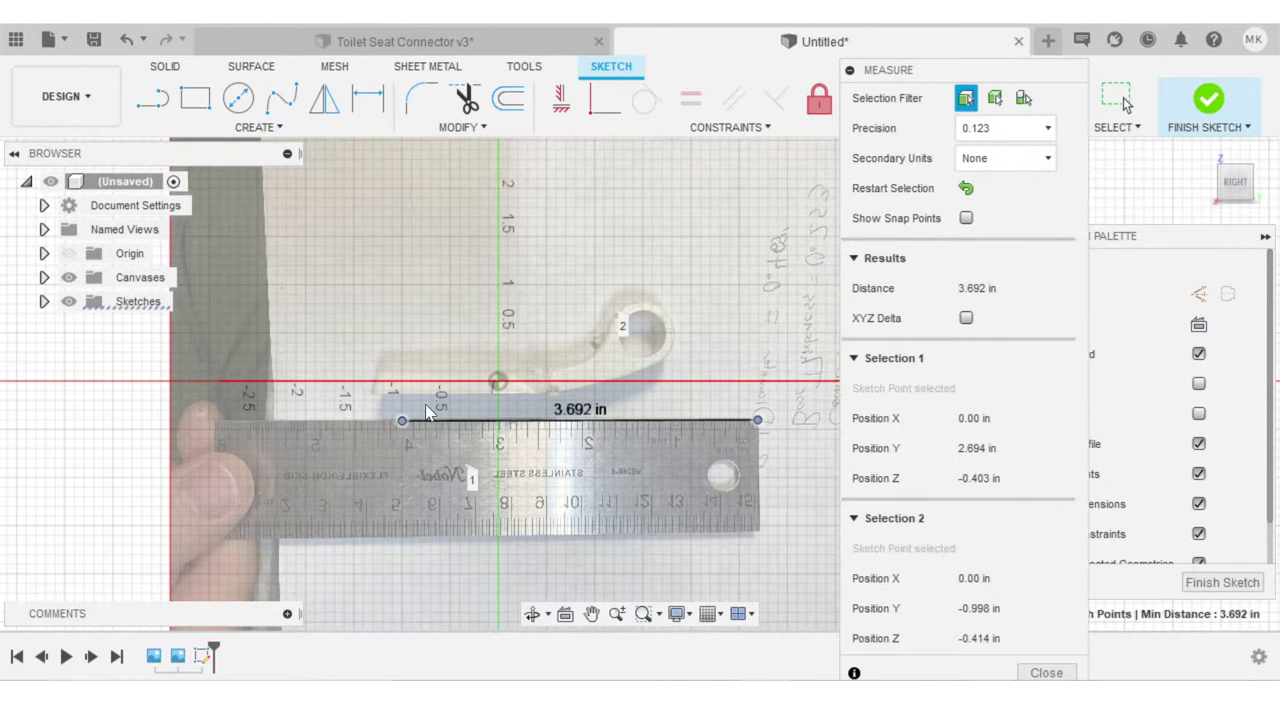
scroll(430, 430, up, 3)
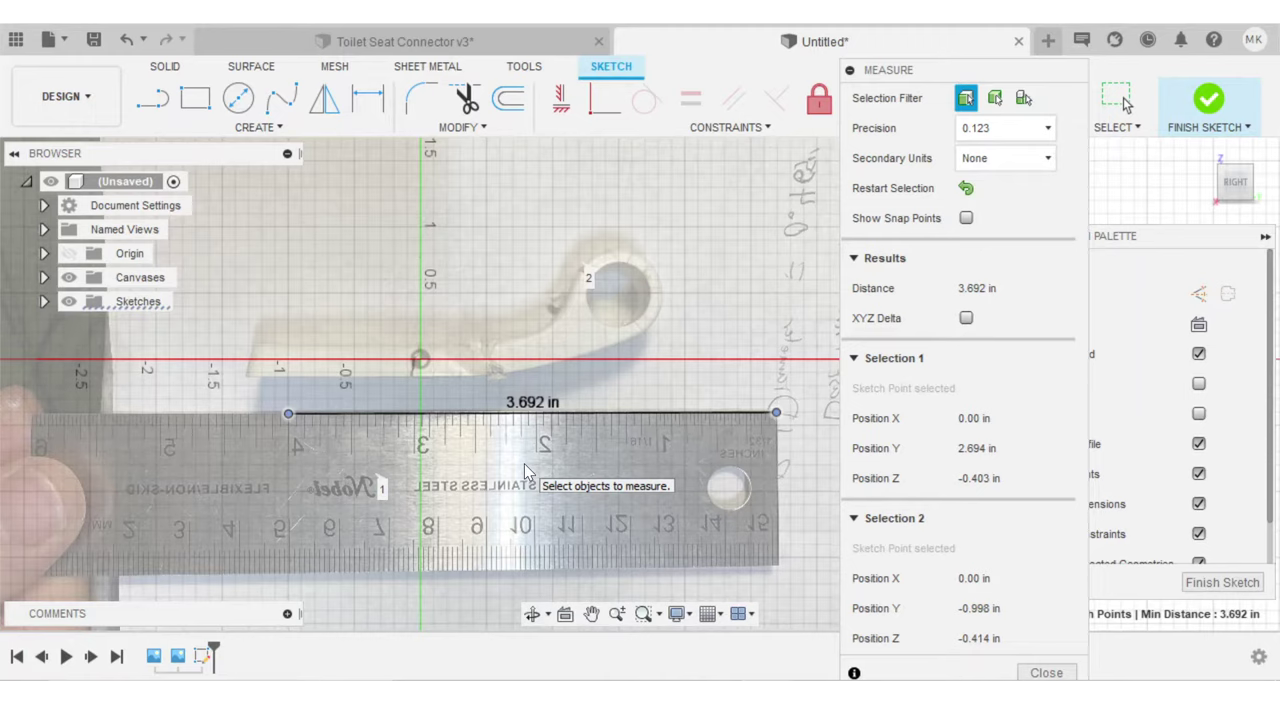
scroll(524, 463, down, 2)
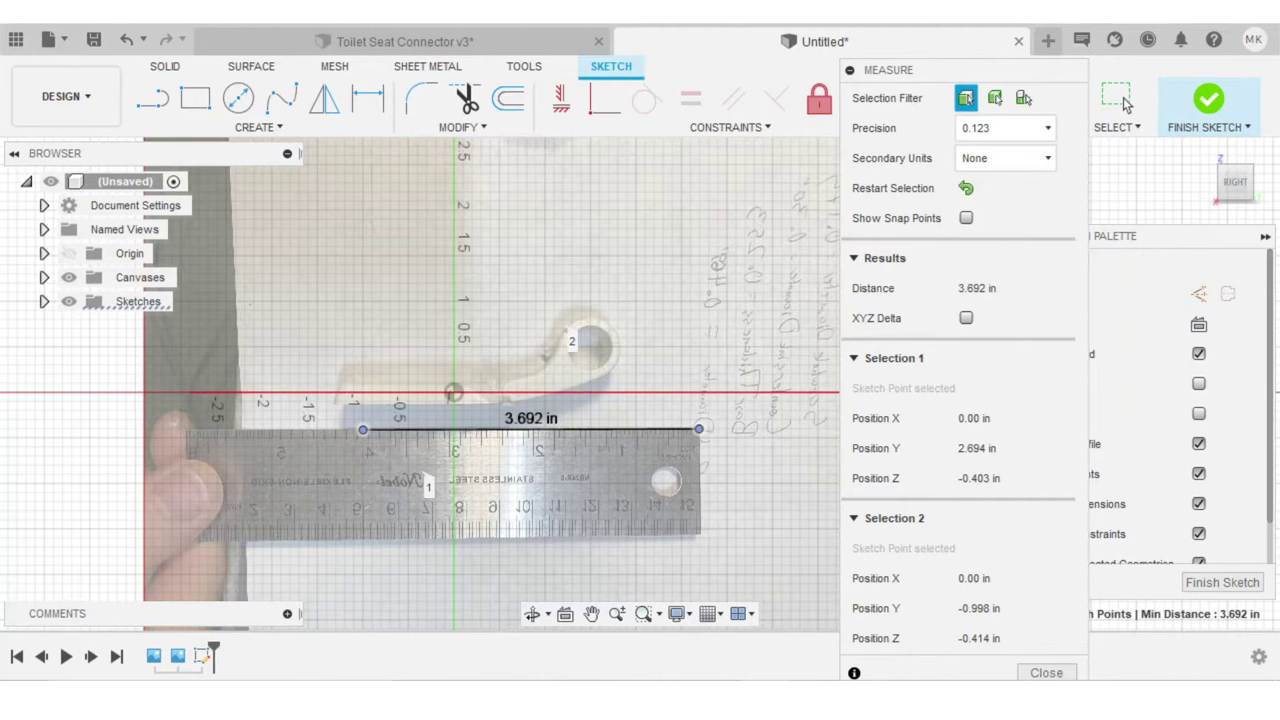
key(alt+Tab)
Compute 4 ÷ 3.692 = 1.0834 in Calculator
drag(650, 167, 941, 177)
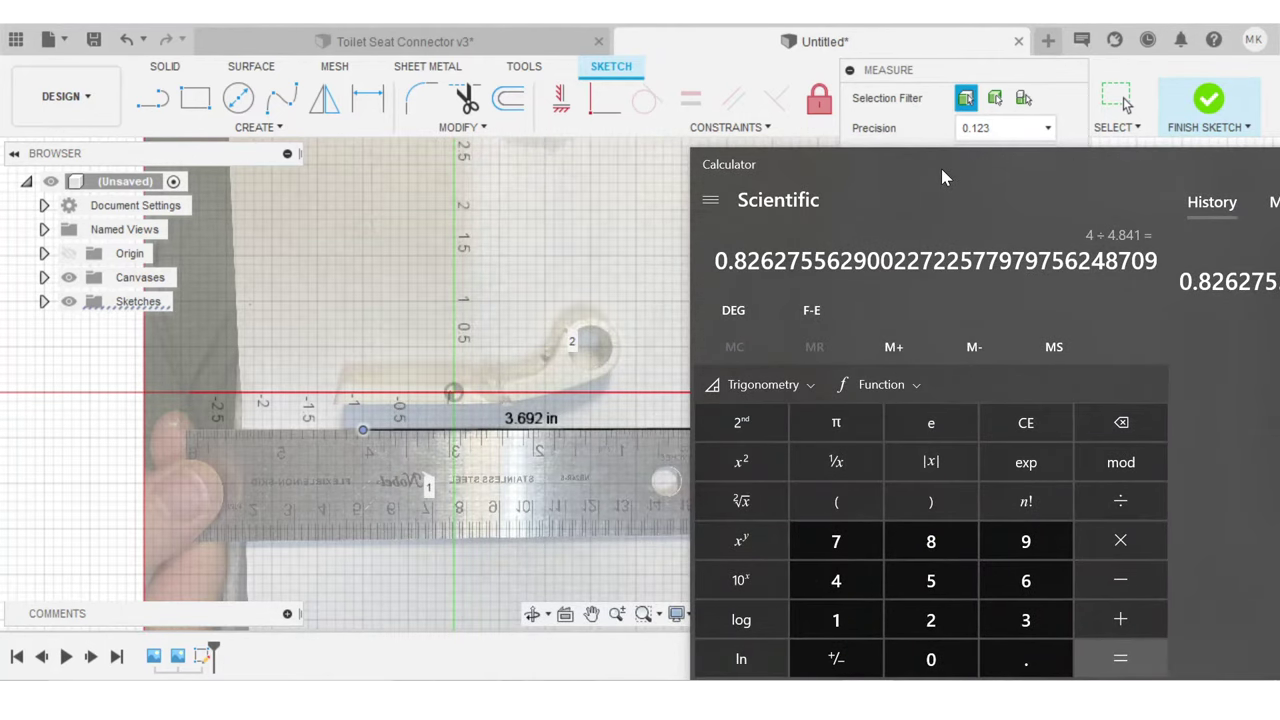
text(4 ÷ 3.69)
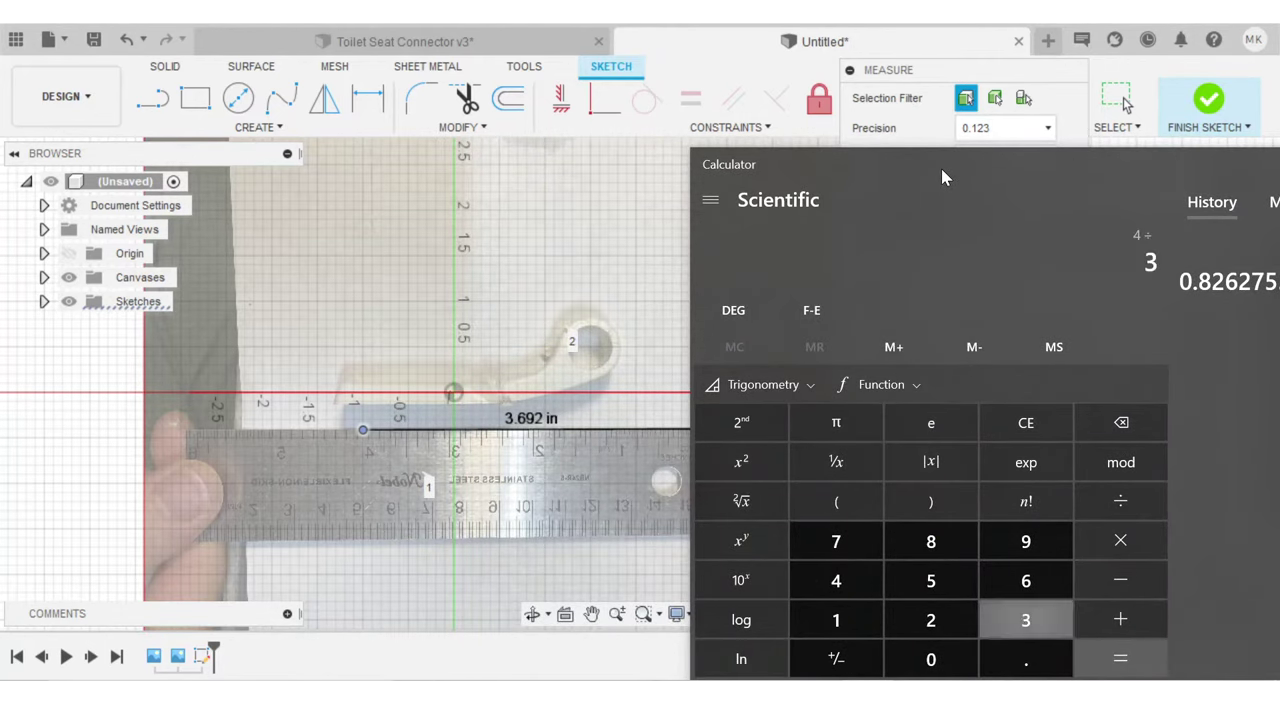
text(2)
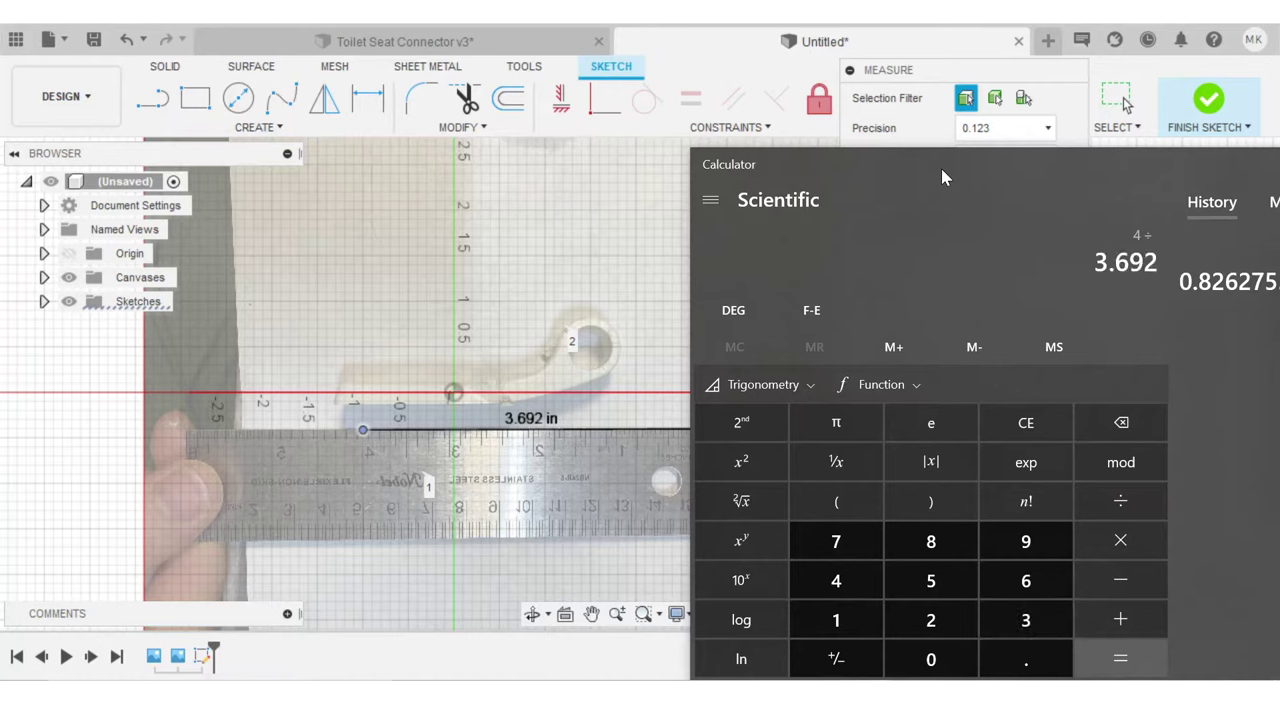
key(Return)
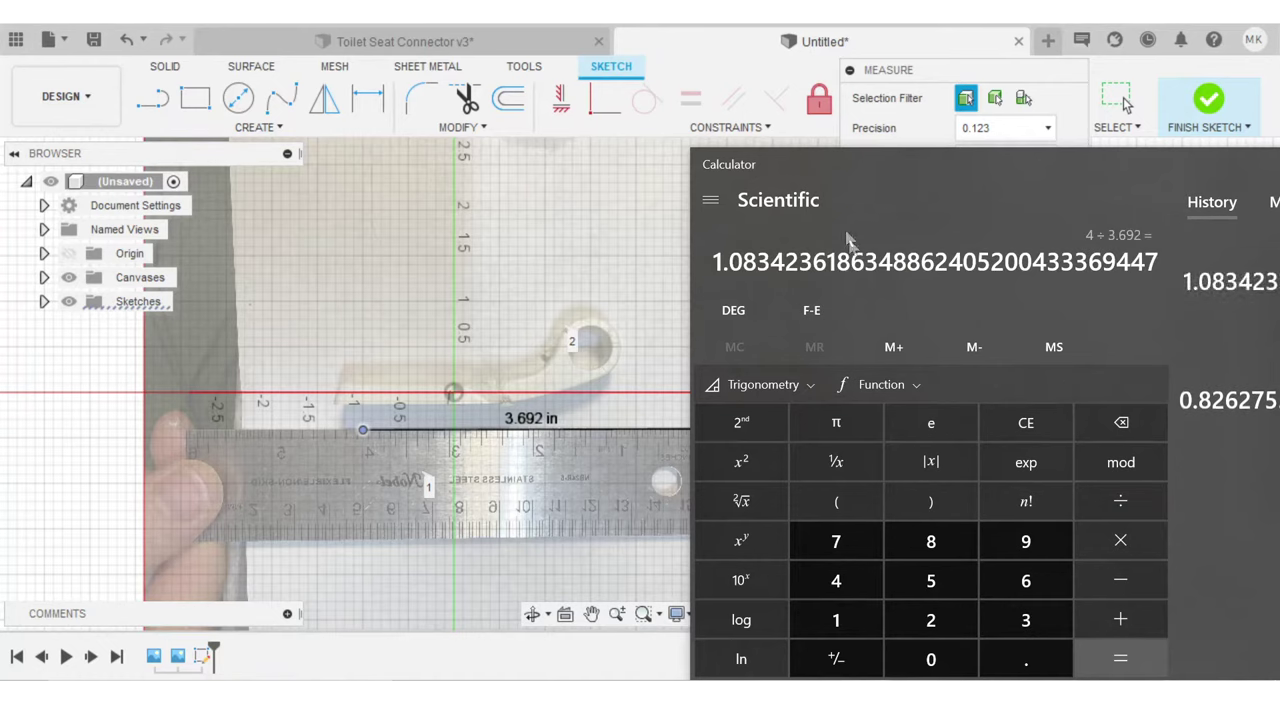
Close Calculator and finish the side-view sketch, ending the measurement
drag(936, 173, 697, 160)
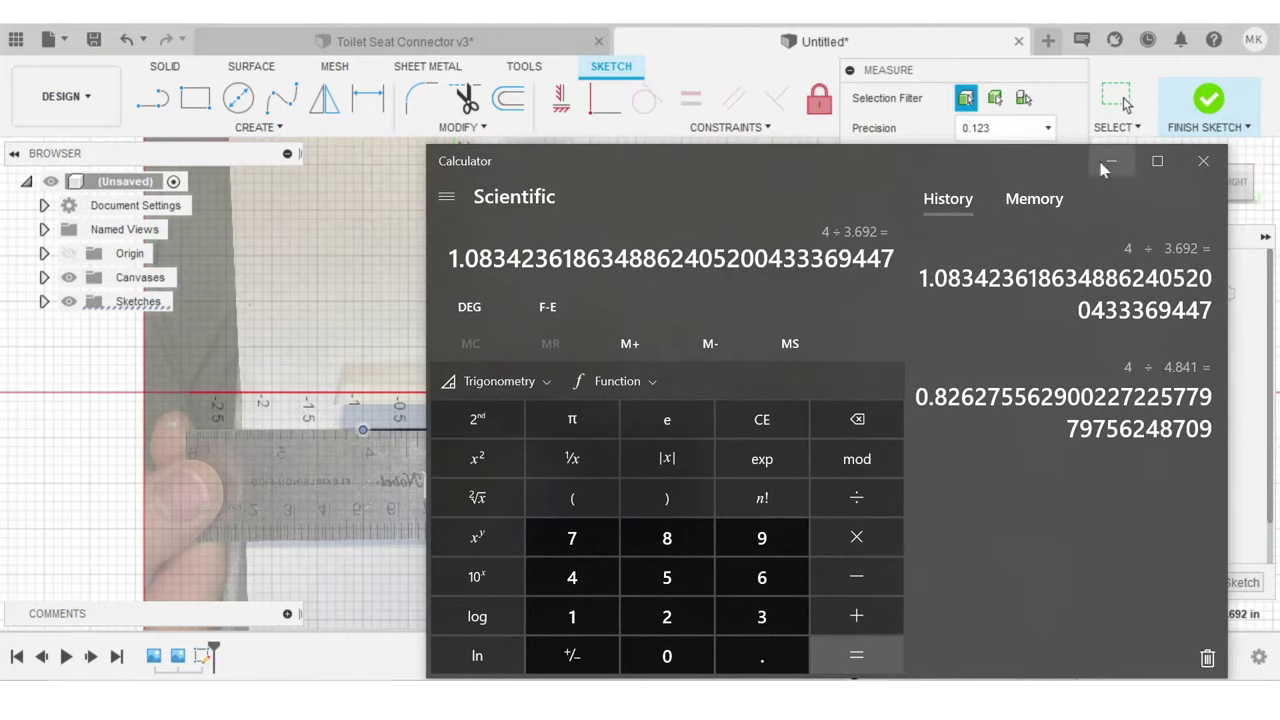
click(1200, 158)
click(1208, 98)
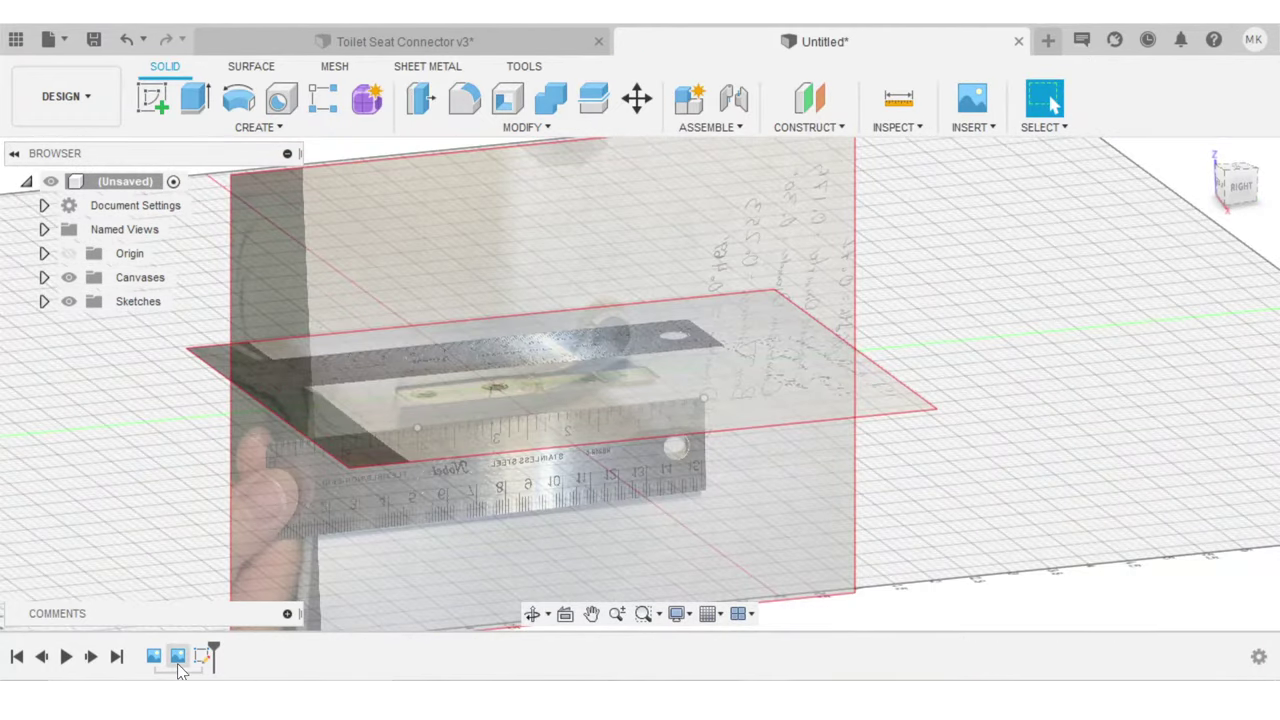
Edit the side-view canvas and set its Scale Plane XY factor to 1.083
right_click(179, 664)
click(254, 520)
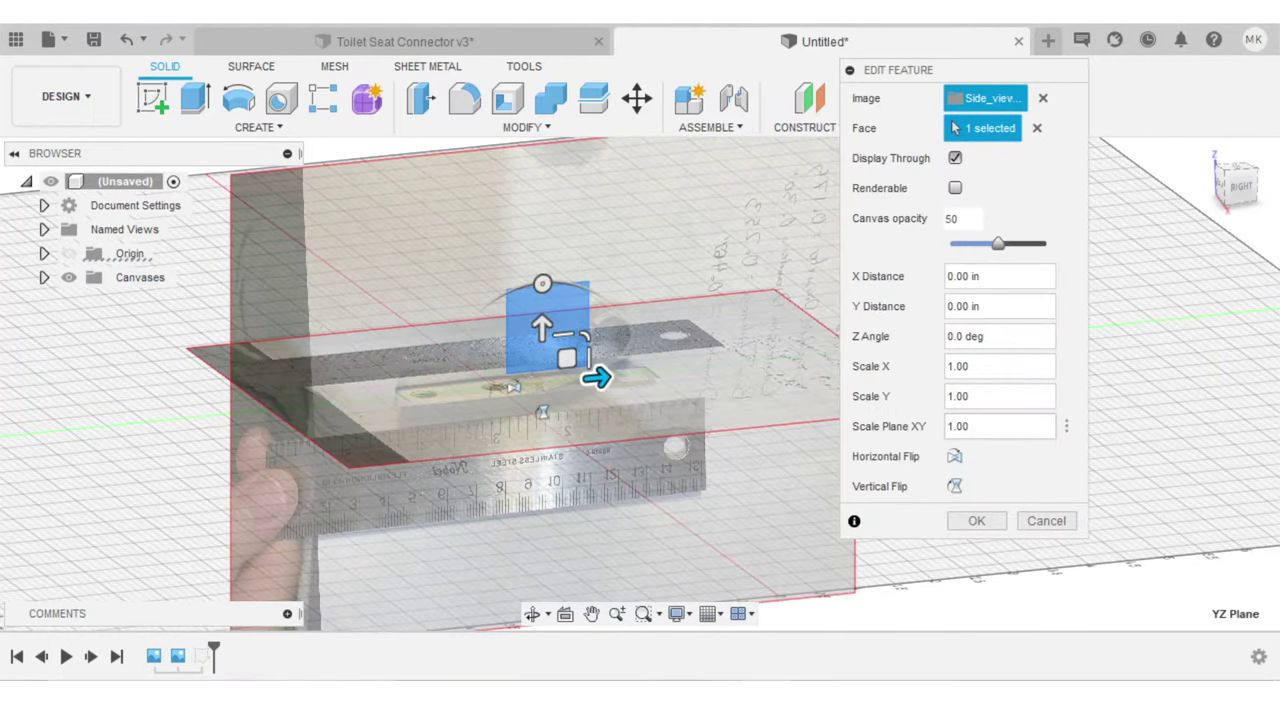
key(alt+Tab)
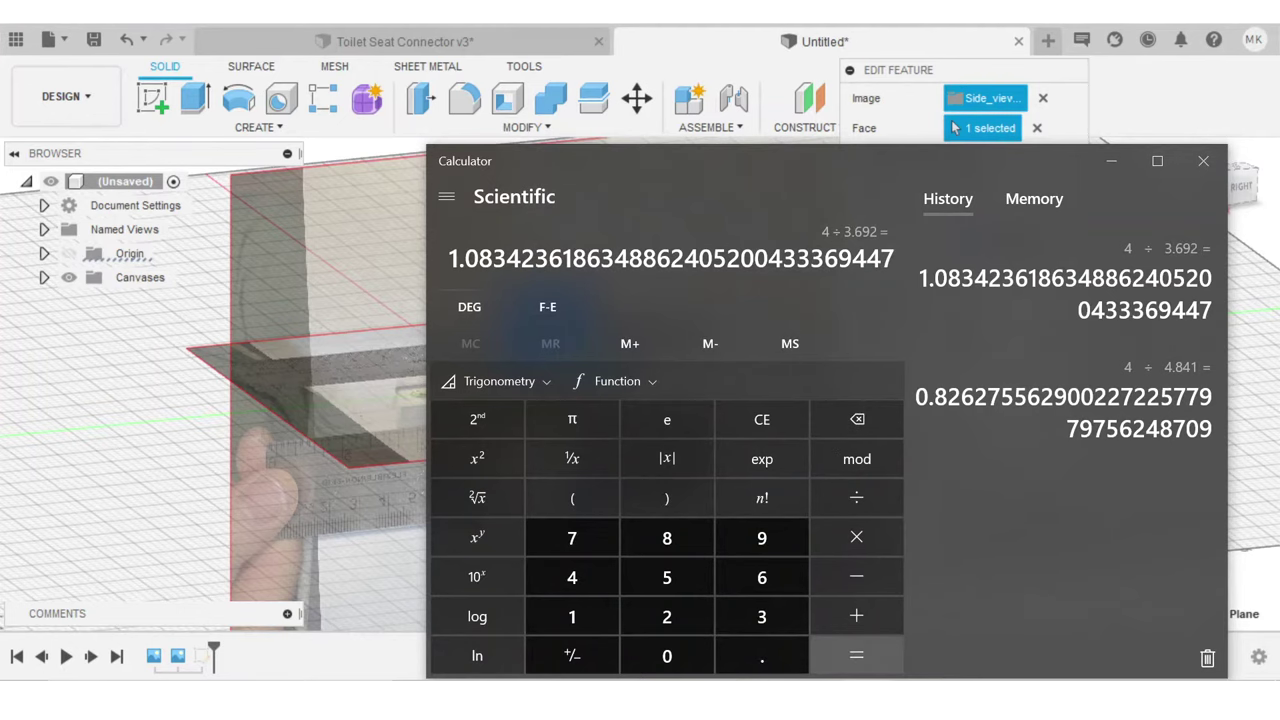
key(alt+Tab)
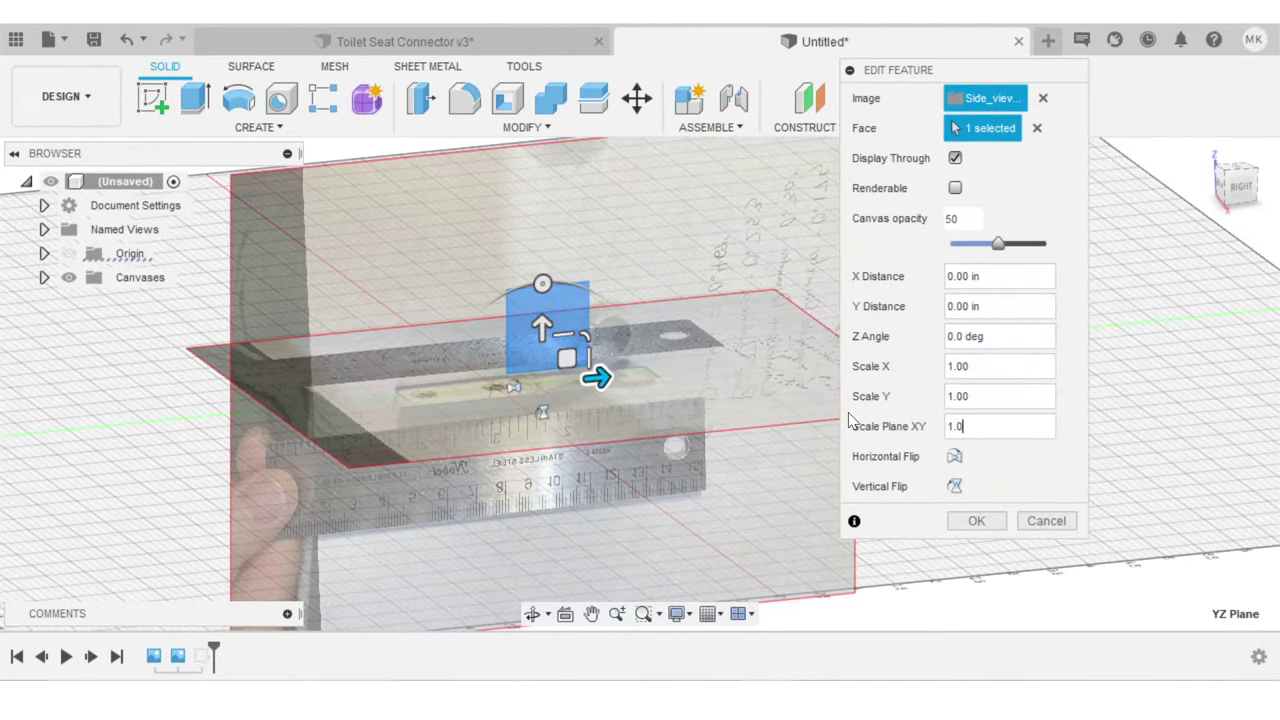
key(Return)
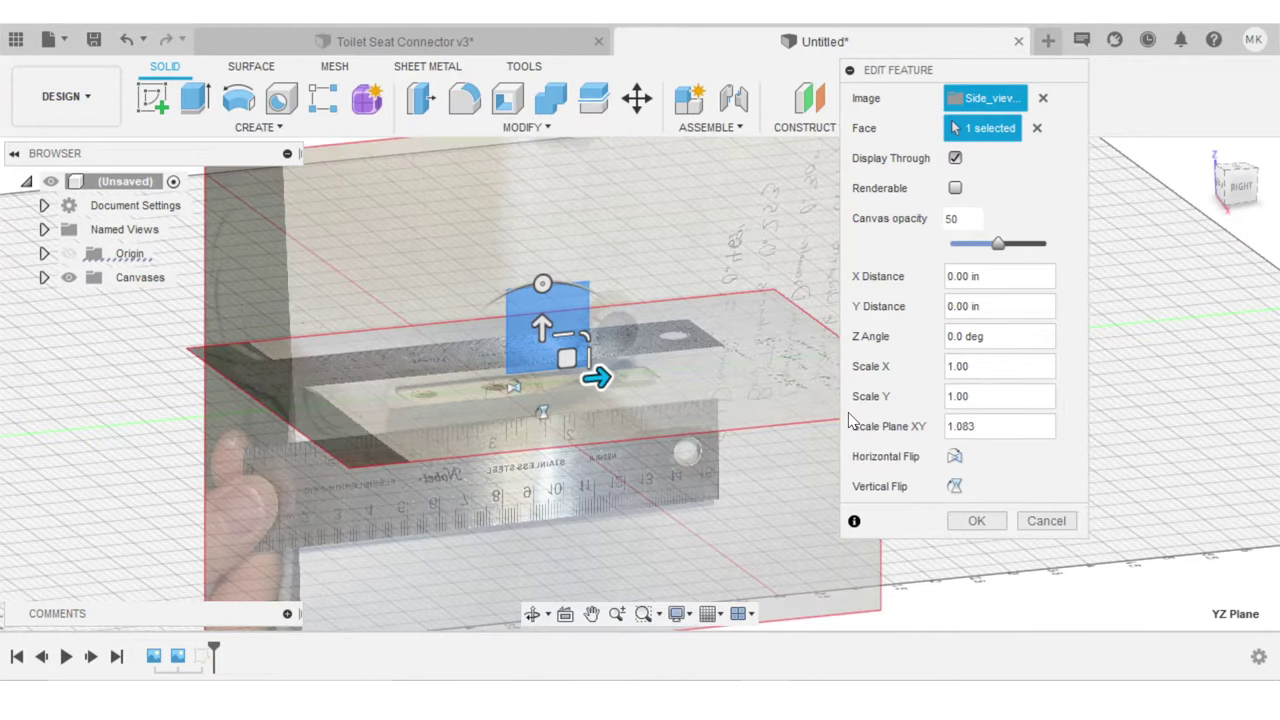
click(976, 520)
right_click(204, 652)
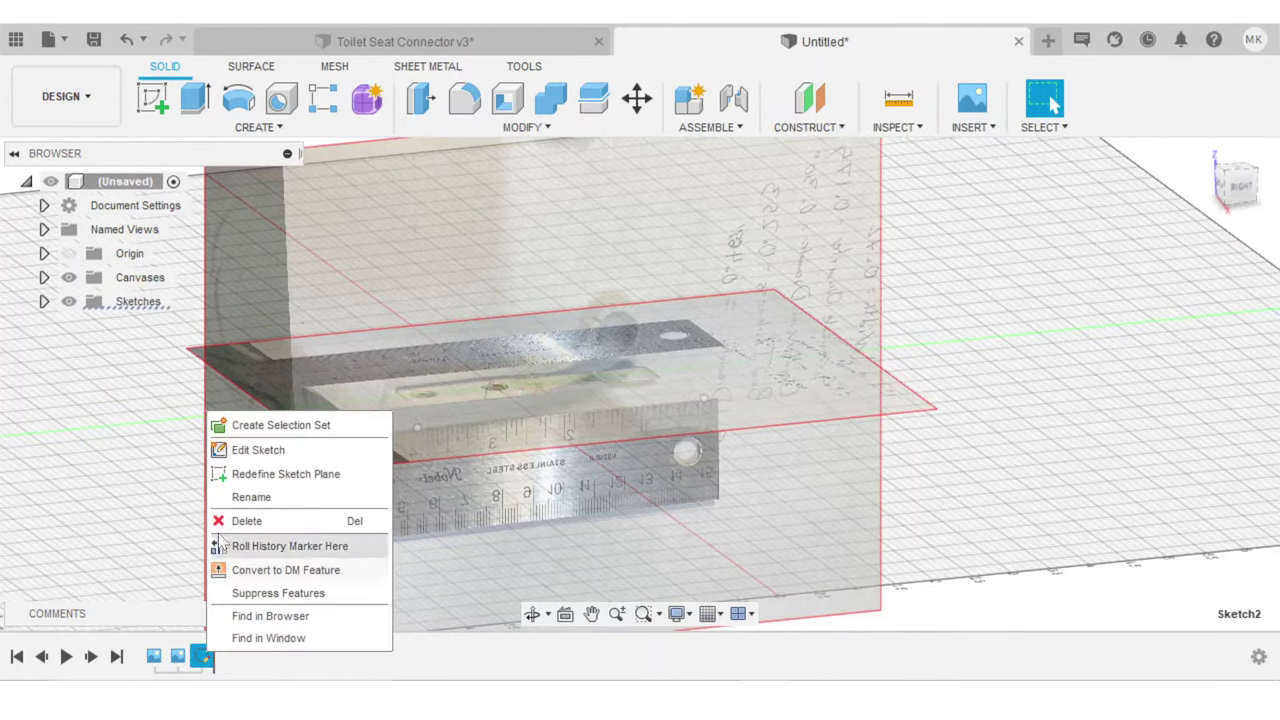
In Sketch2, draw a line along the ruler from its right corner to its left end
click(240, 450)
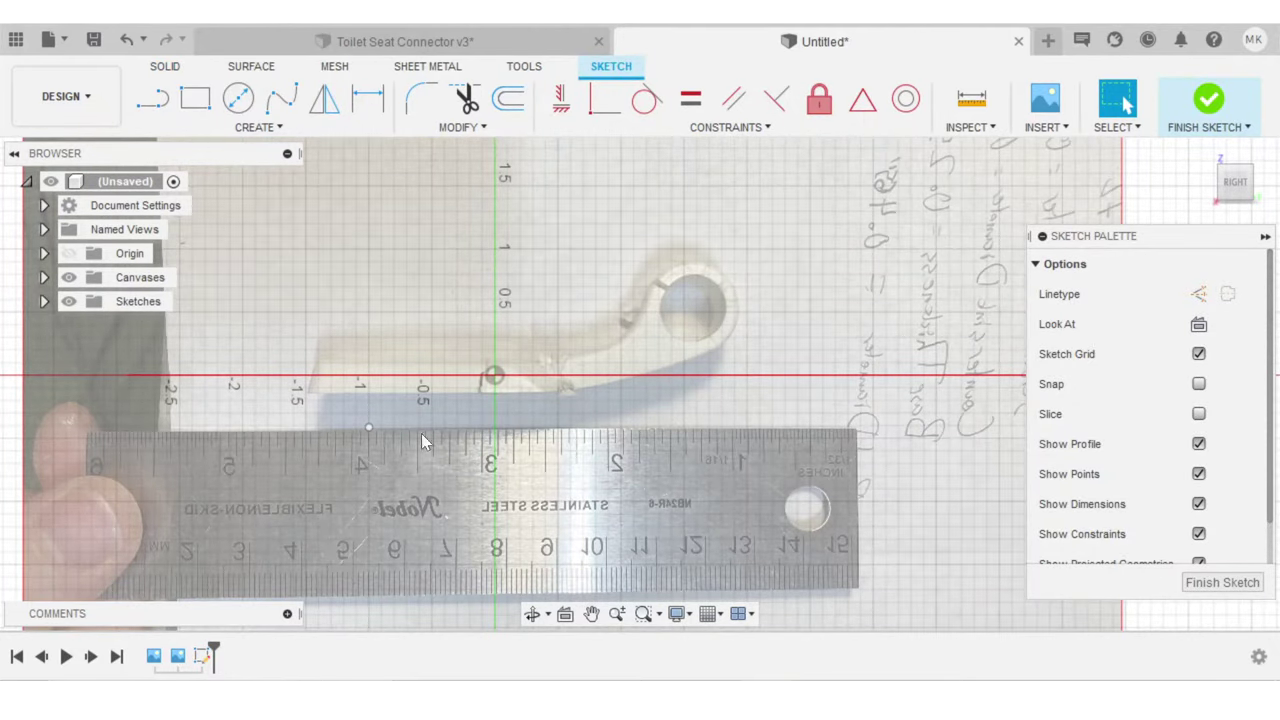
key(l)
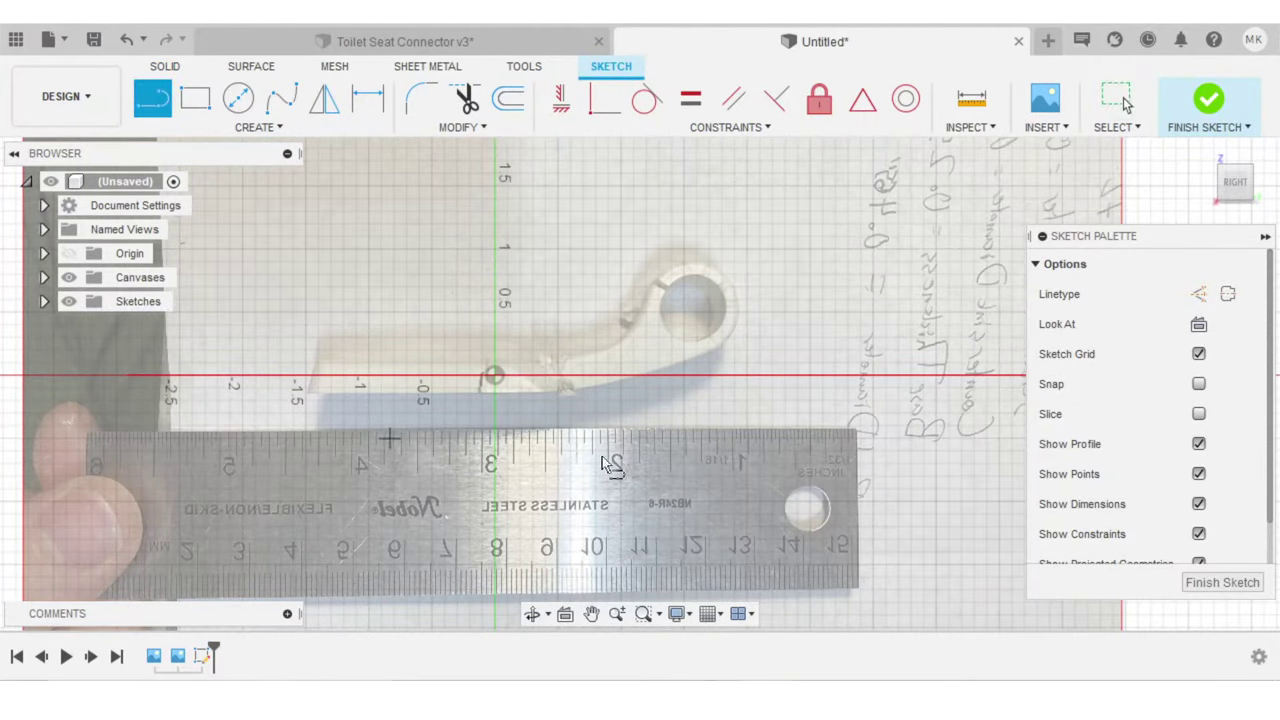
scroll(846, 437, up, 5)
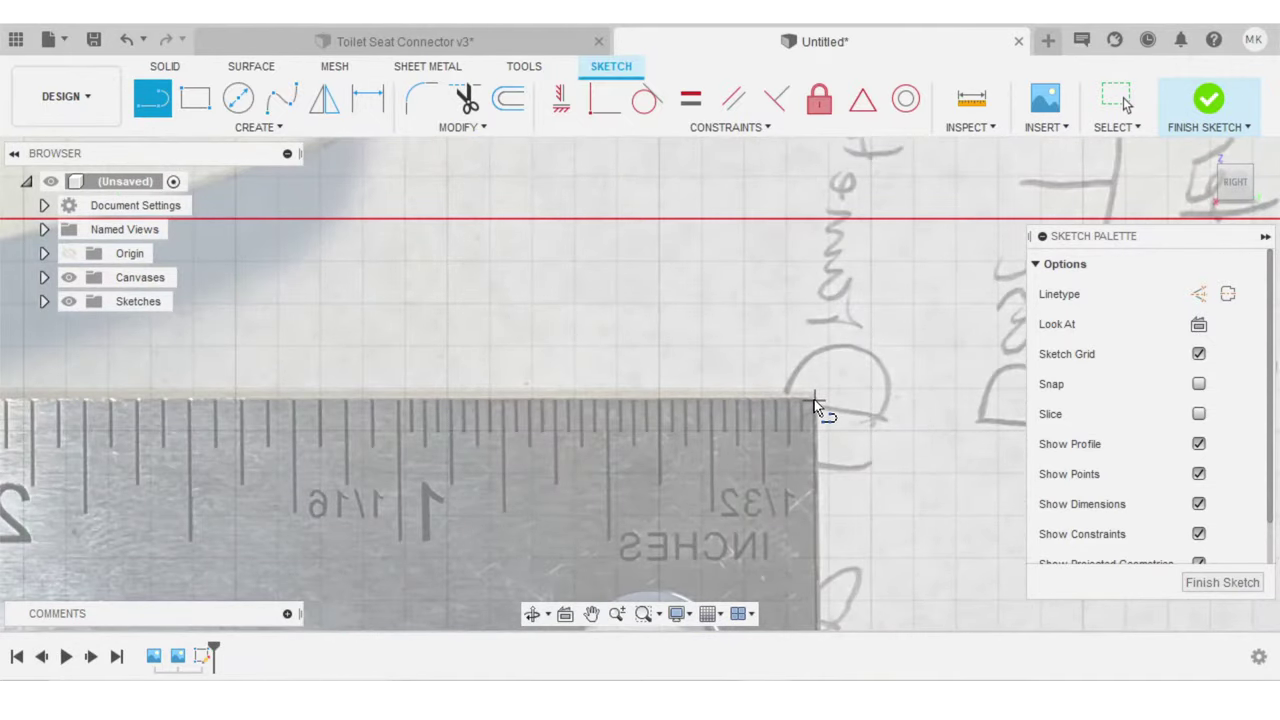
click(814, 399)
scroll(360, 400, down, 5)
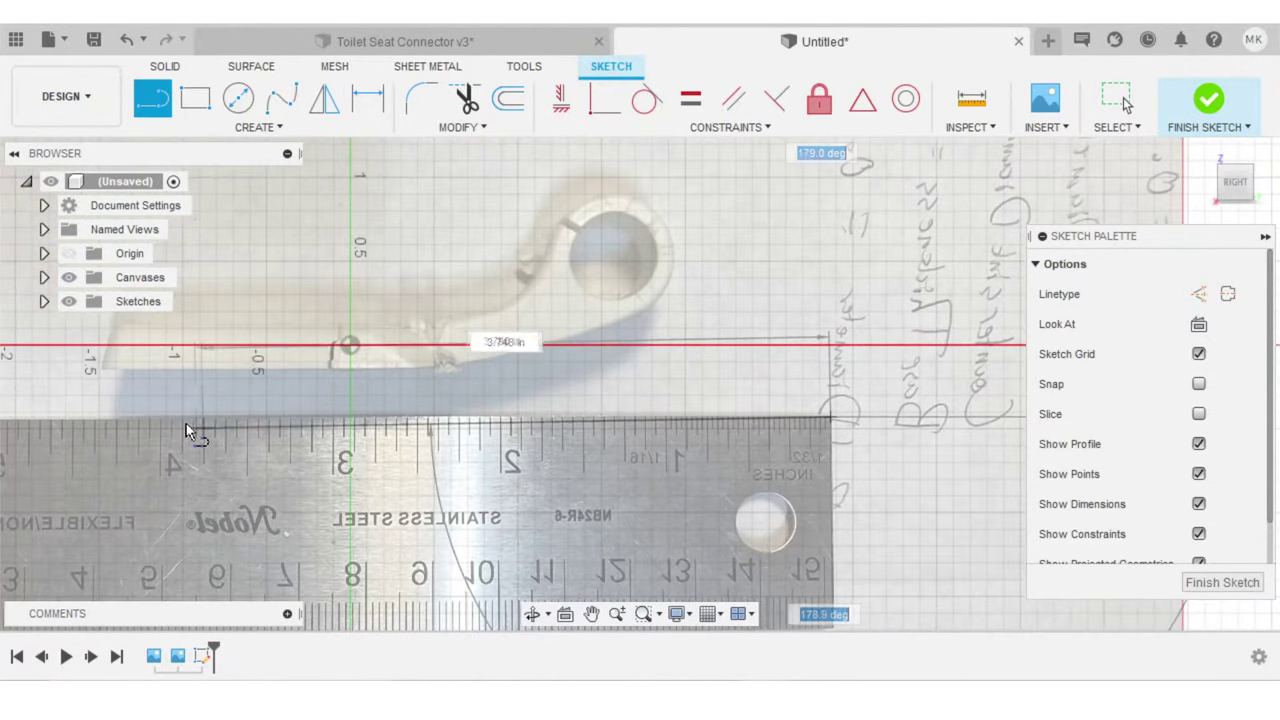
scroll(180, 422, up, 5)
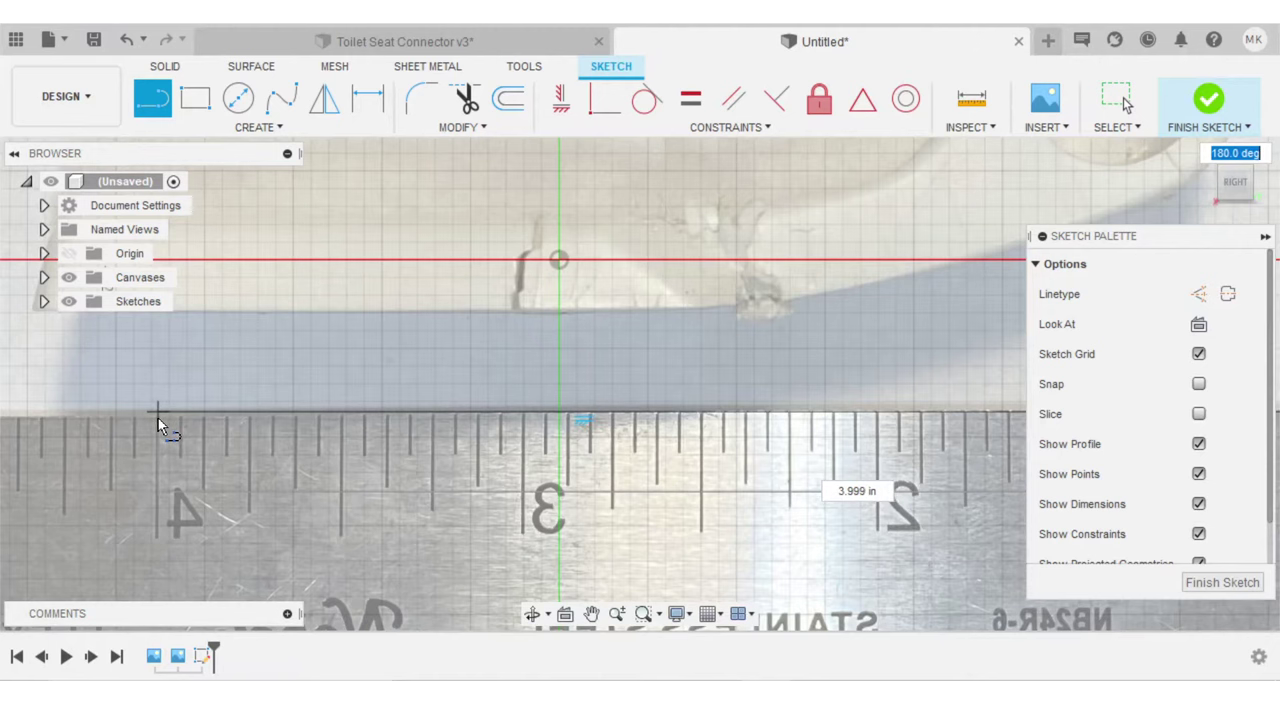
click(156, 417)
scroll(309, 482, down, 5)
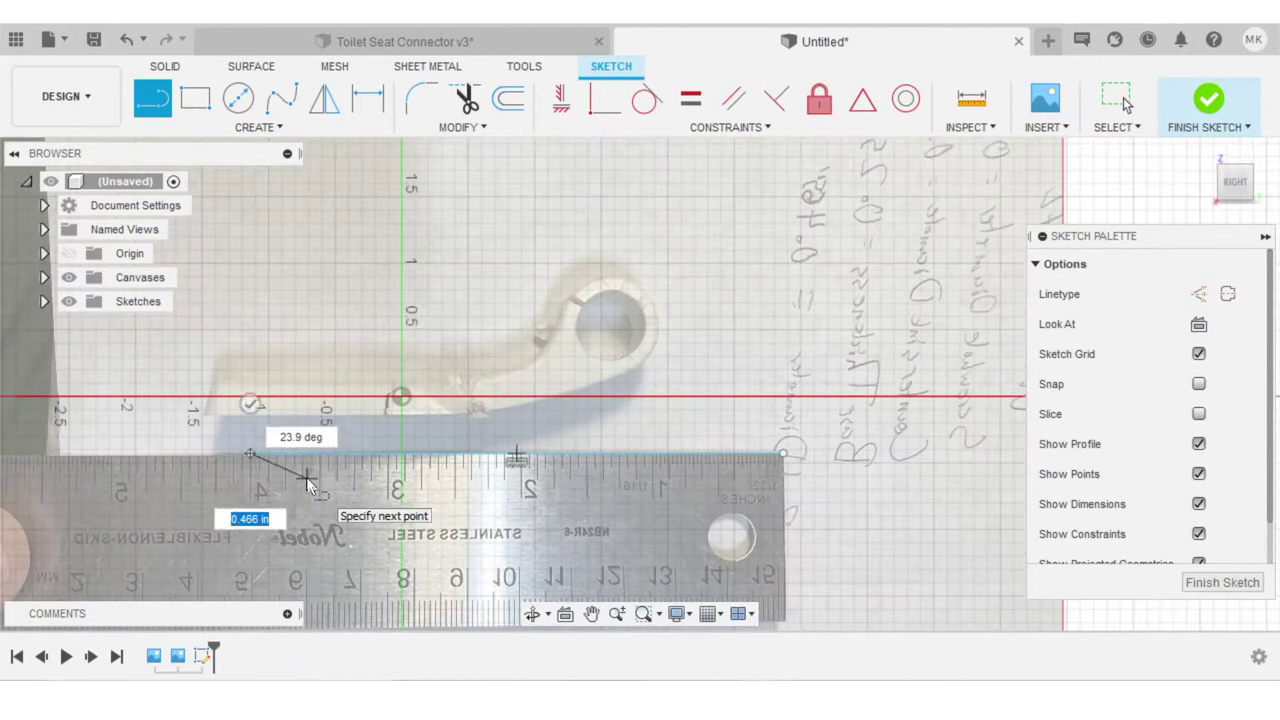
key(Escape)
Dimension the ruler line, which measures 4.005 in
key(d)
click(465, 456)
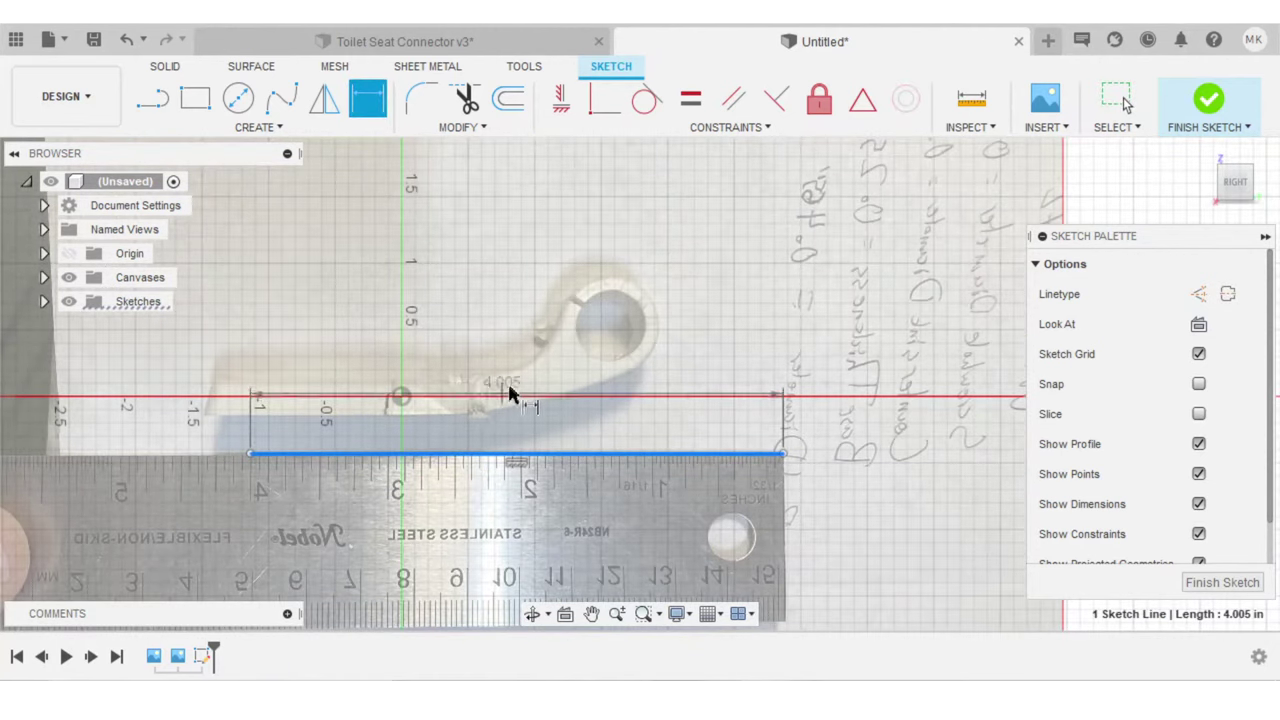
click(512, 394)
scroll(419, 462, up, 2)
key(Return)
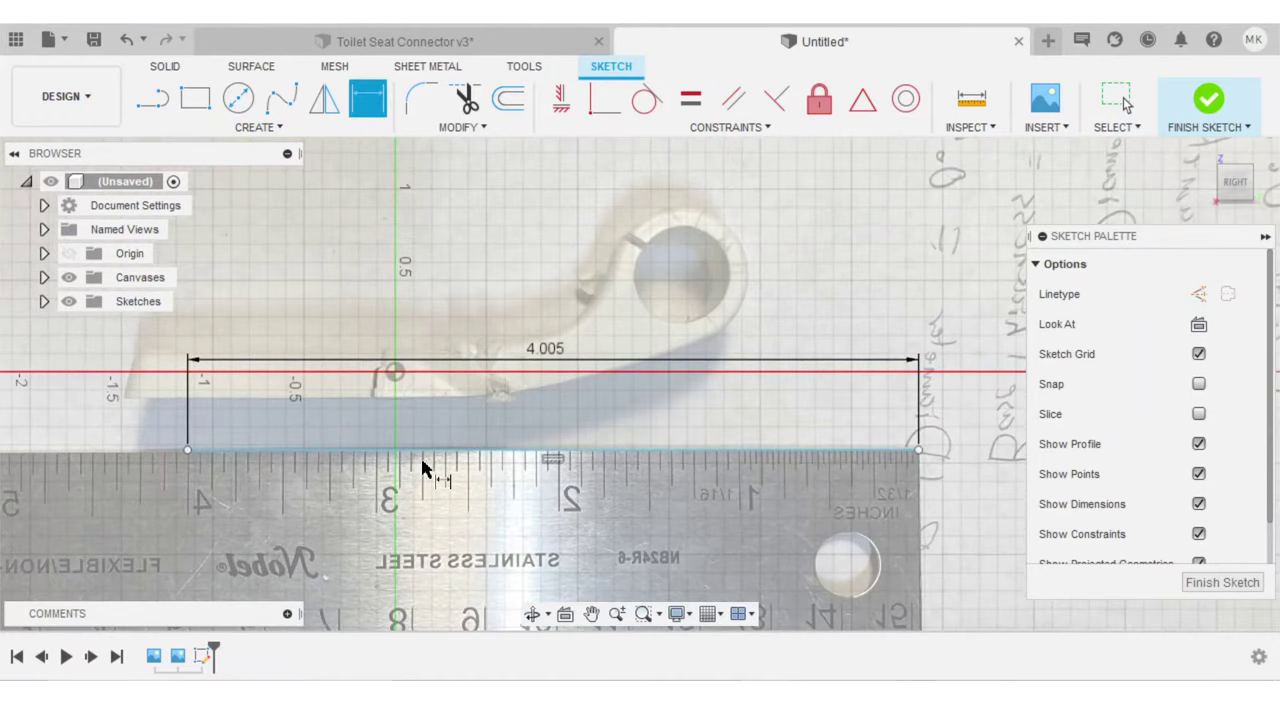
scroll(421, 465, down, 4)
Delete the measuring line and its dimension, then finish the sketch
key(Escape)
click(400, 457)
key(Delete)
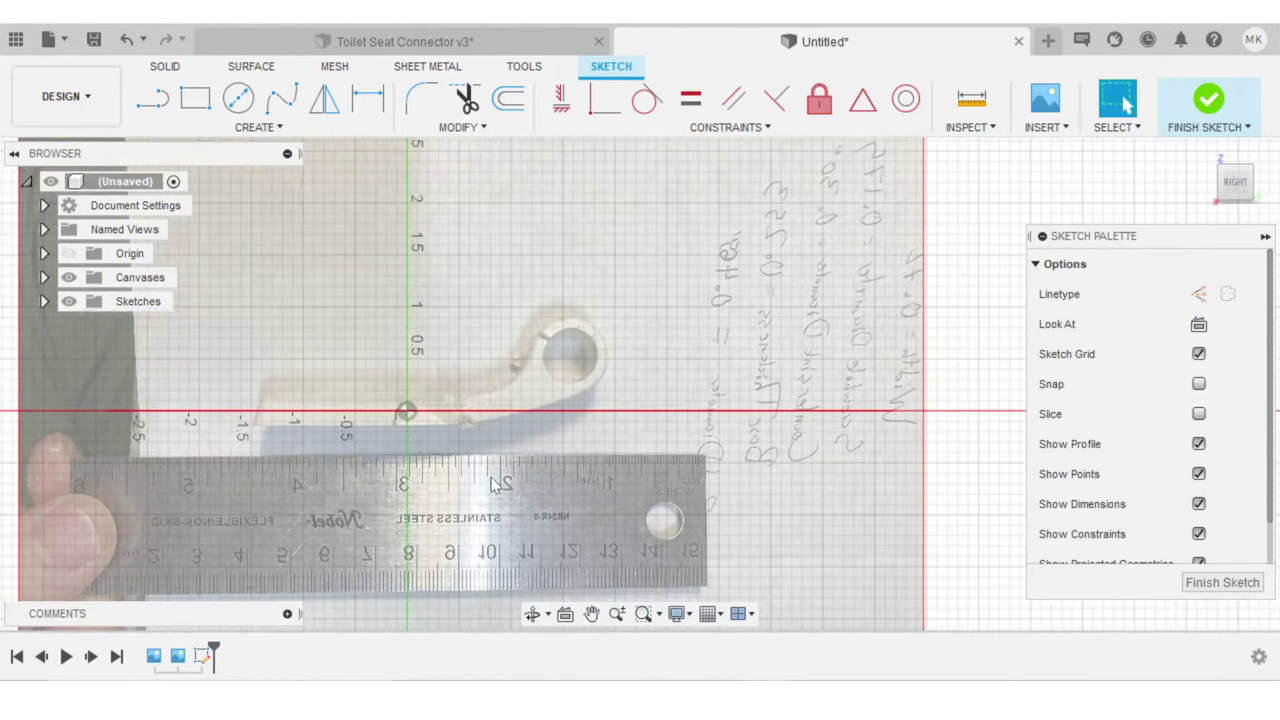
scroll(335, 555, down, 2)
shift+middle_drag(370, 493, 300, 590)
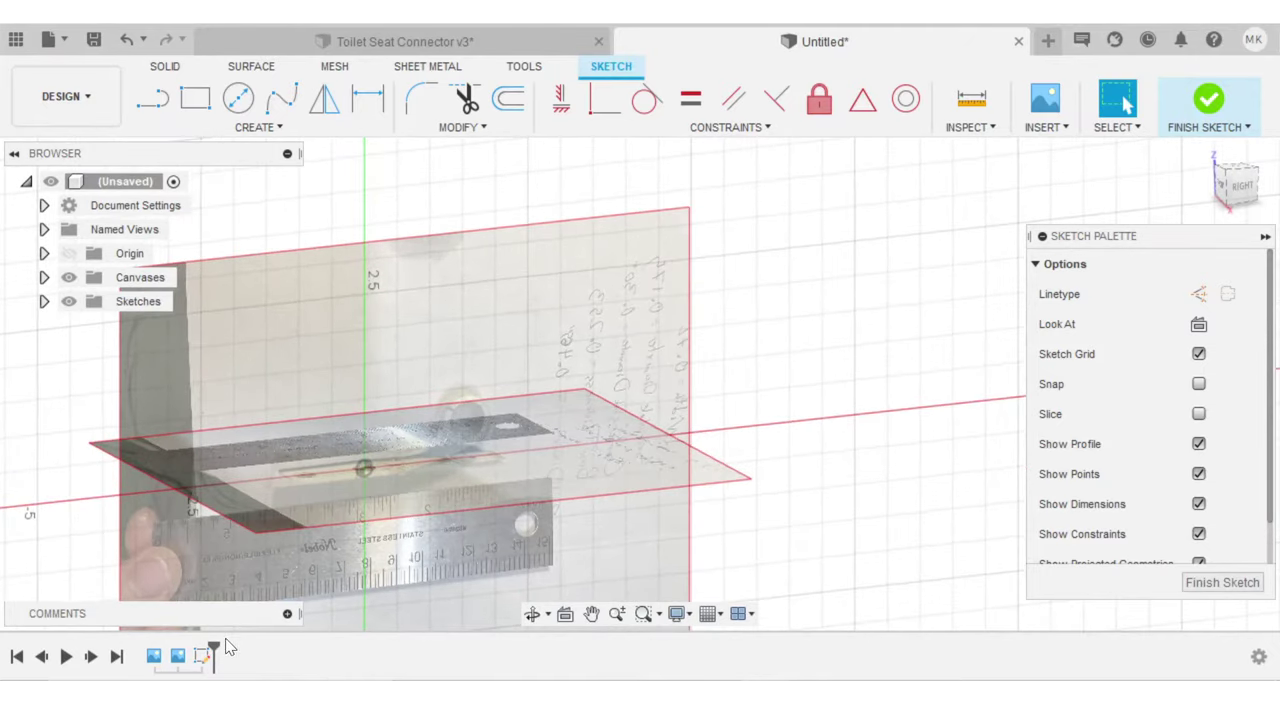
click(1208, 98)
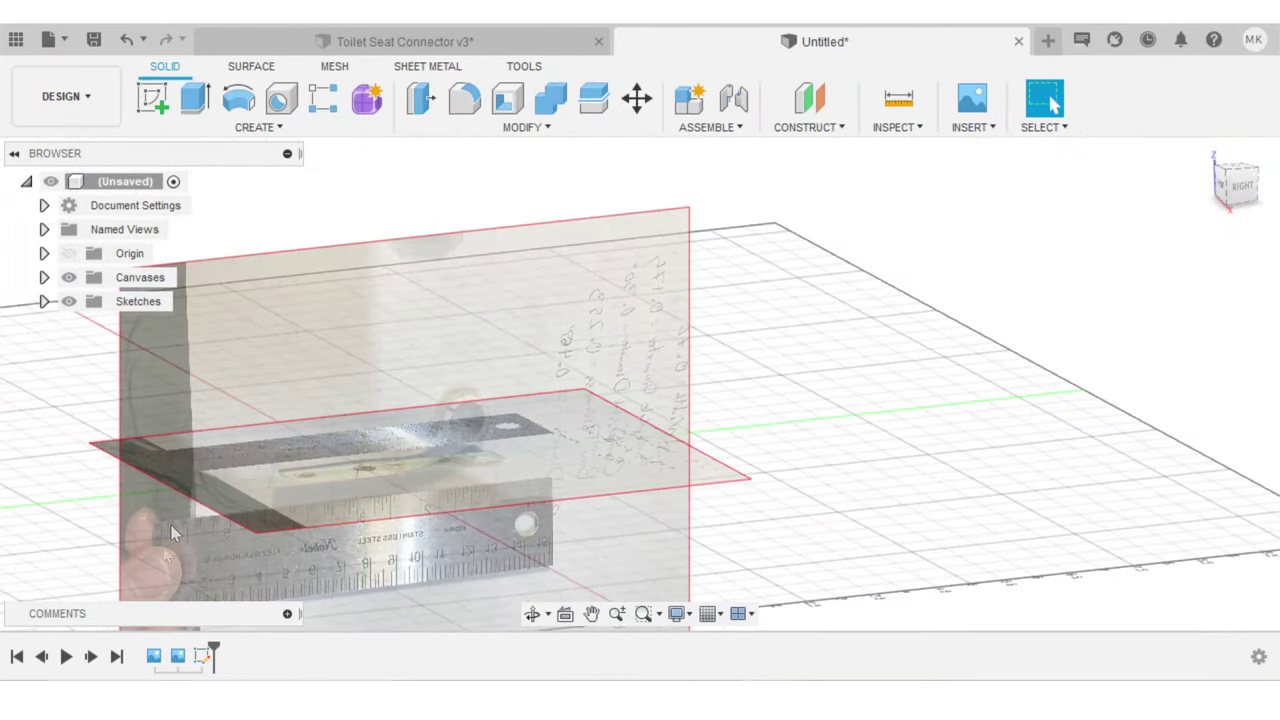
Delete Sketch2 from the design history
right_click(201, 657)
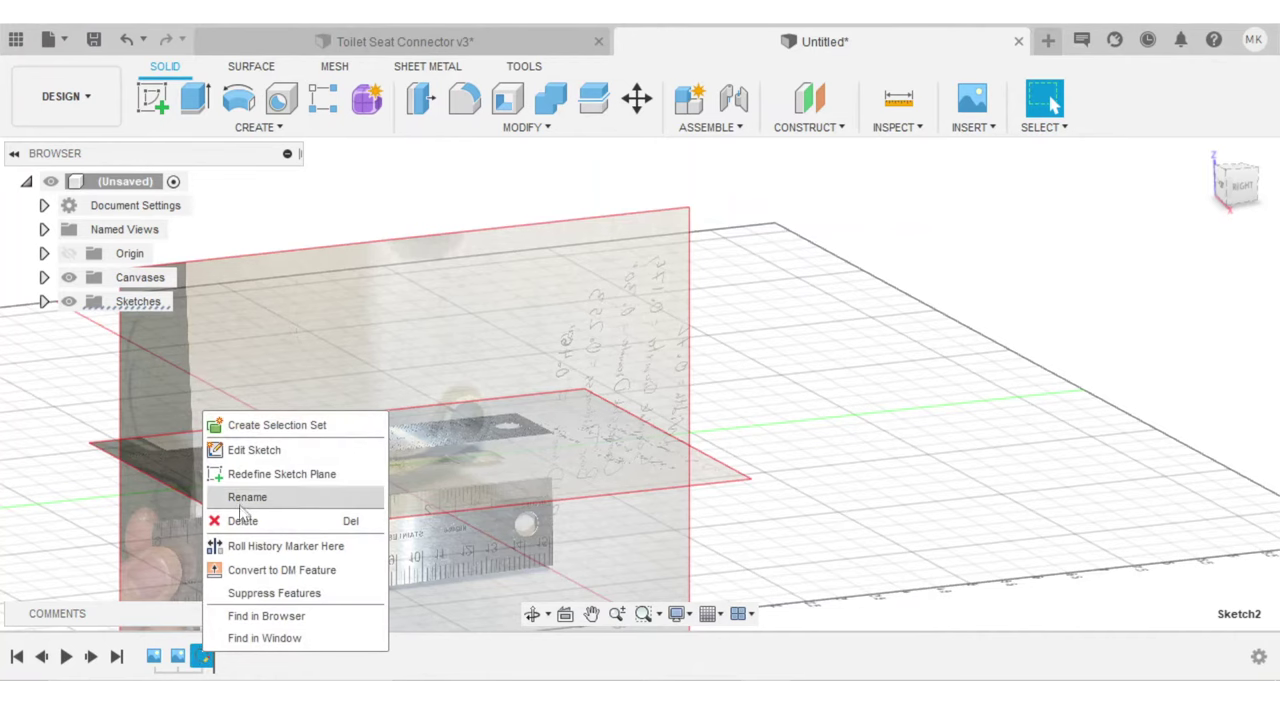
click(241, 520)
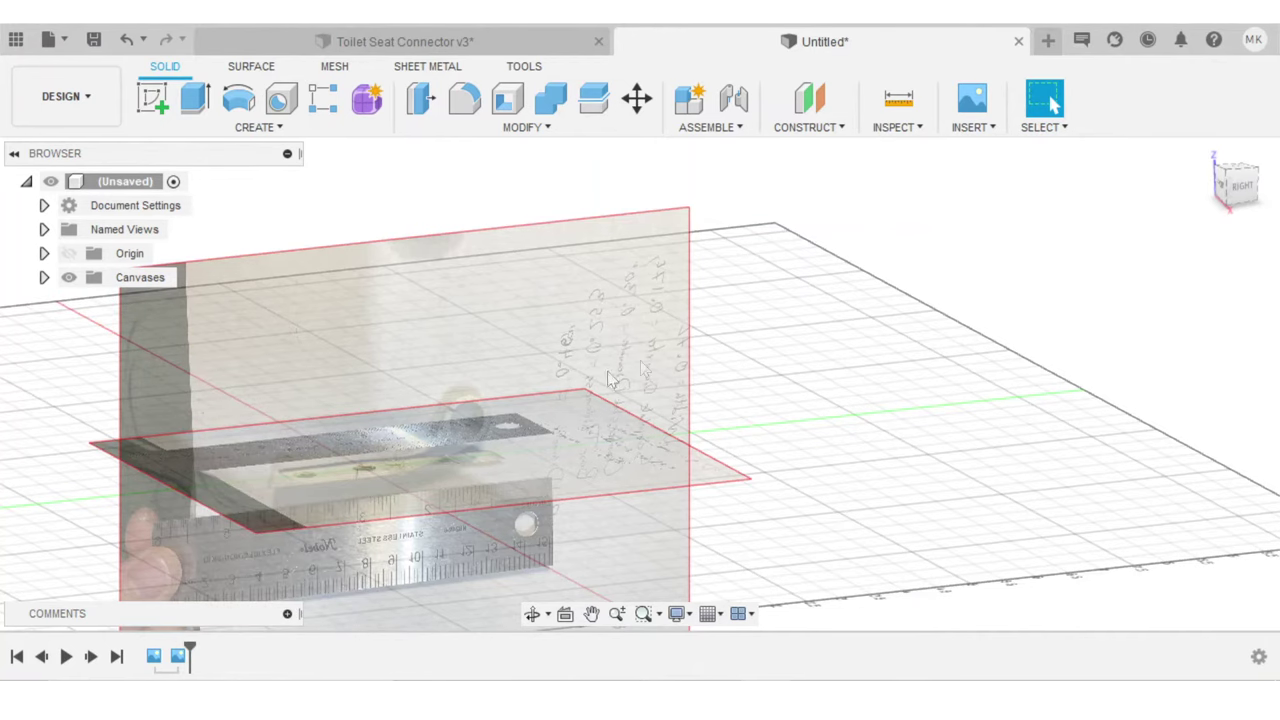
middle_drag(609, 379, 757, 373)
shift+middle_drag(427, 513, 703, 376)
scroll(618, 458, up, 3)
scroll(703, 377, down, 3)
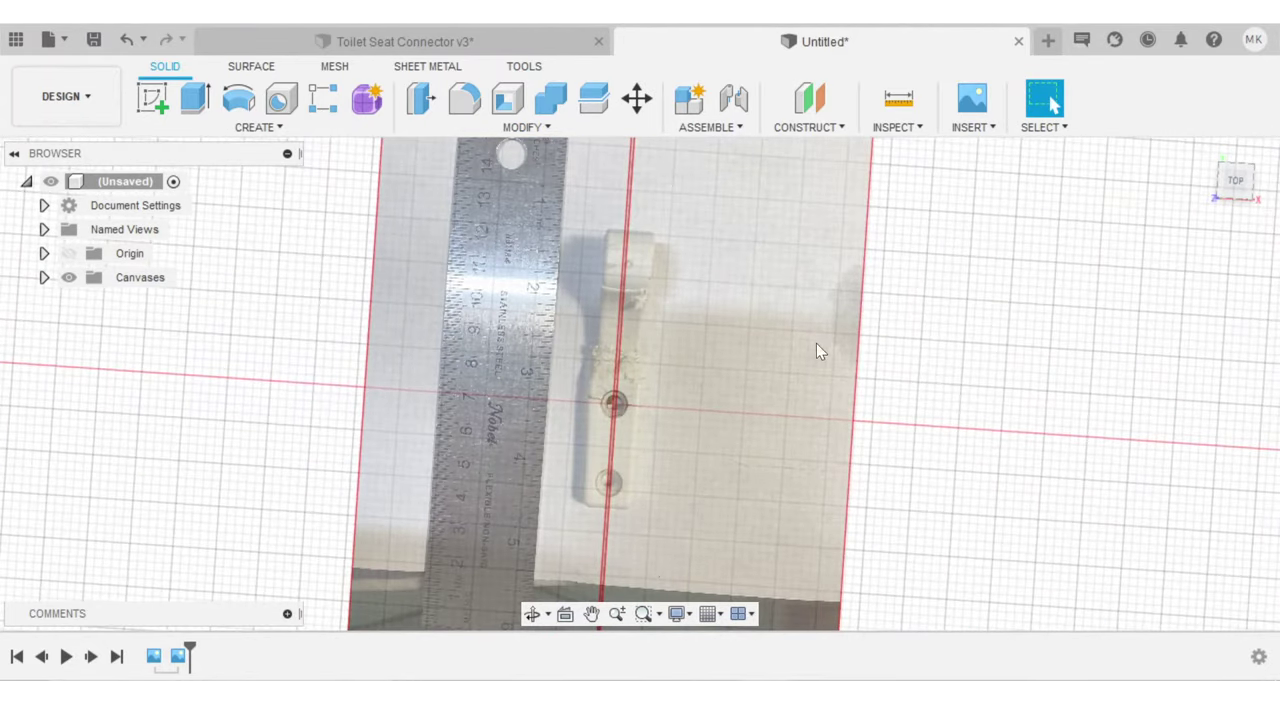
Start a new sketch on the horizontal plane from the Top view
click(1235, 186)
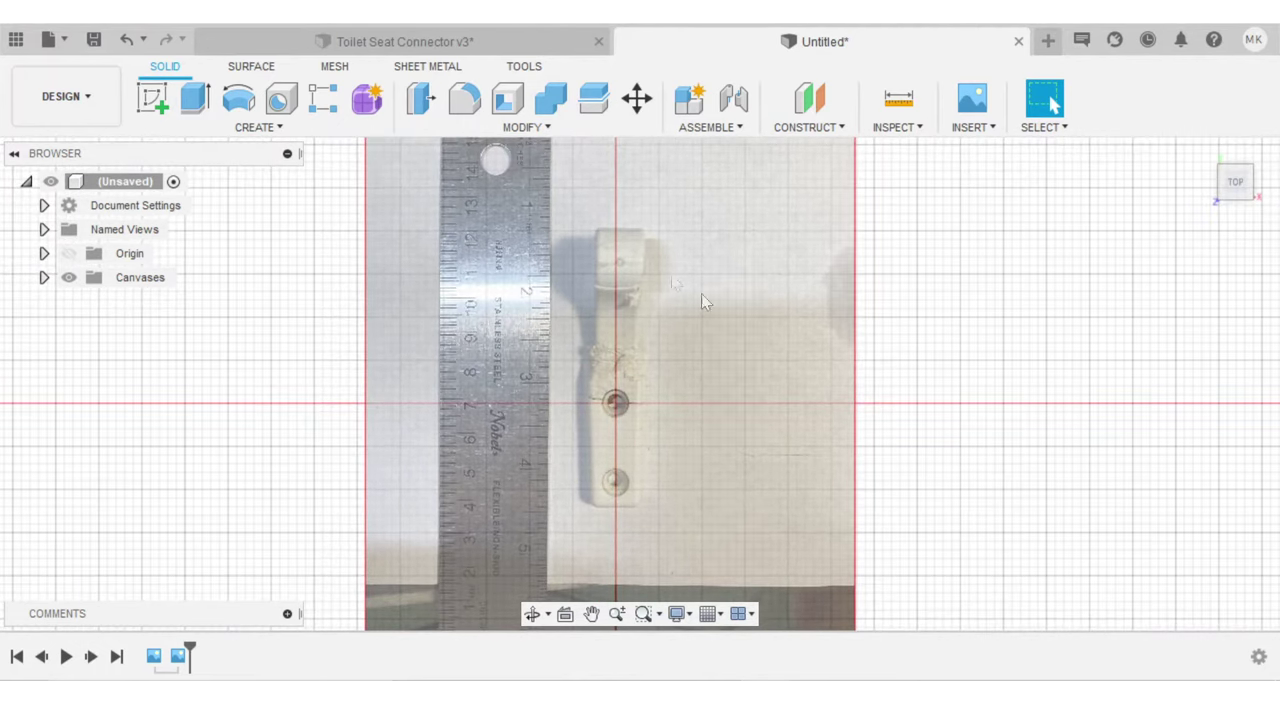
click(152, 97)
click(677, 366)
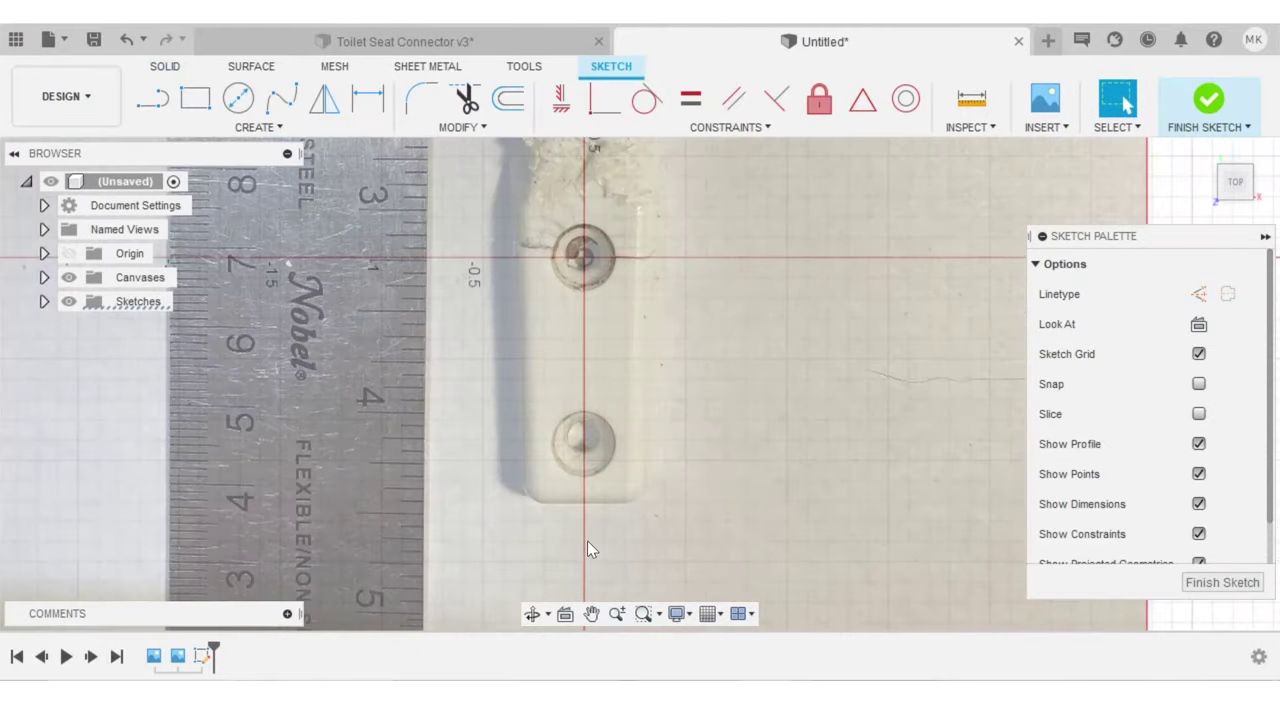
Place points at the bracket's top and bottom ends and finish Sketch3
click(303, 127)
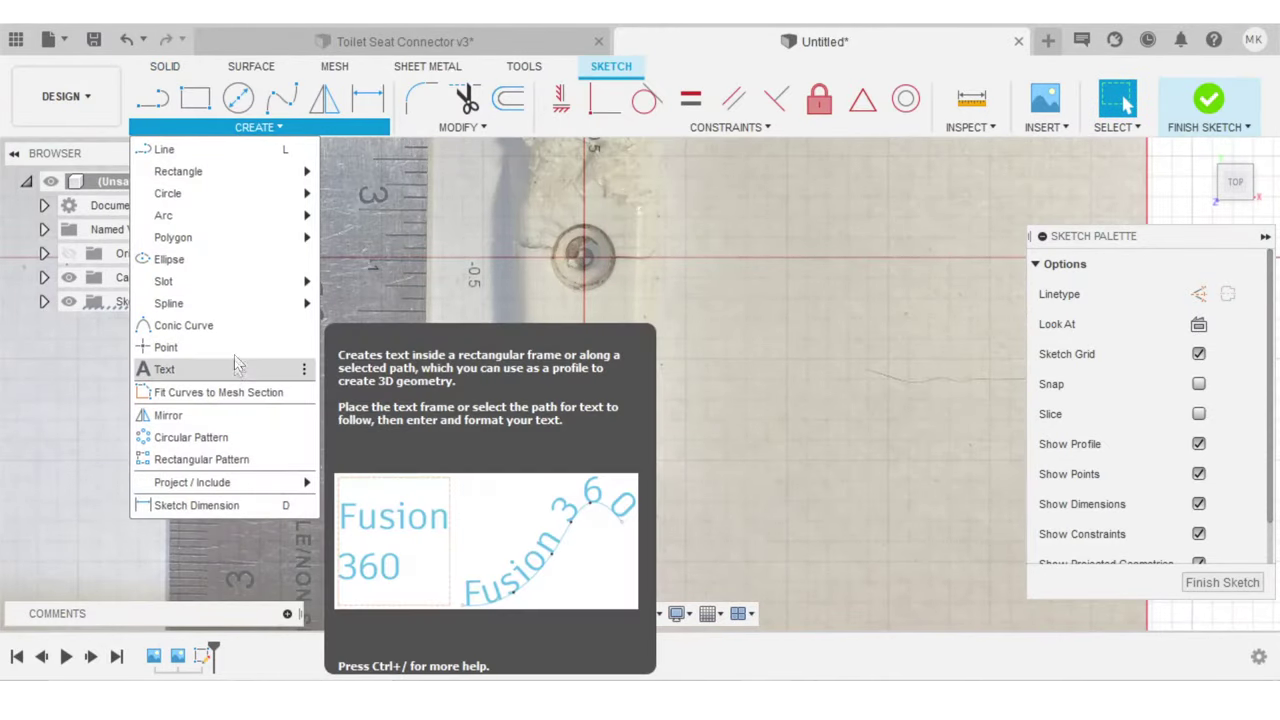
click(238, 347)
scroll(586, 518, up, 3)
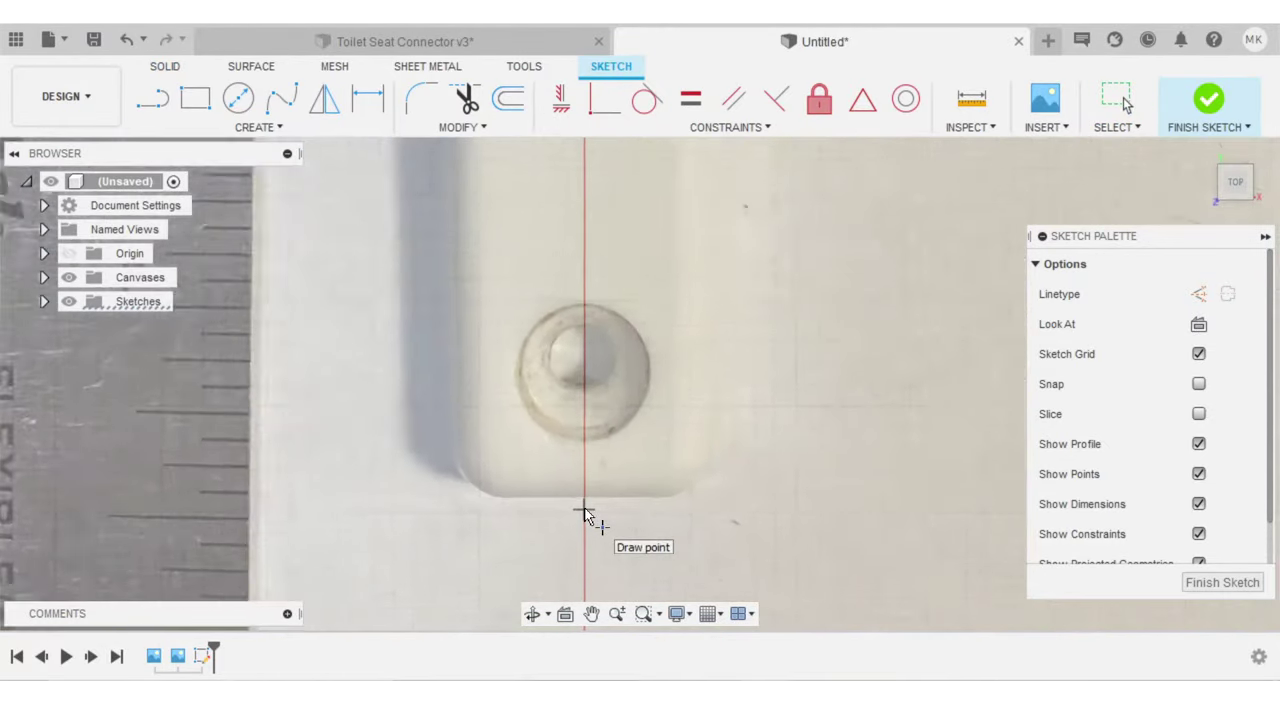
scroll(586, 516, up, 1)
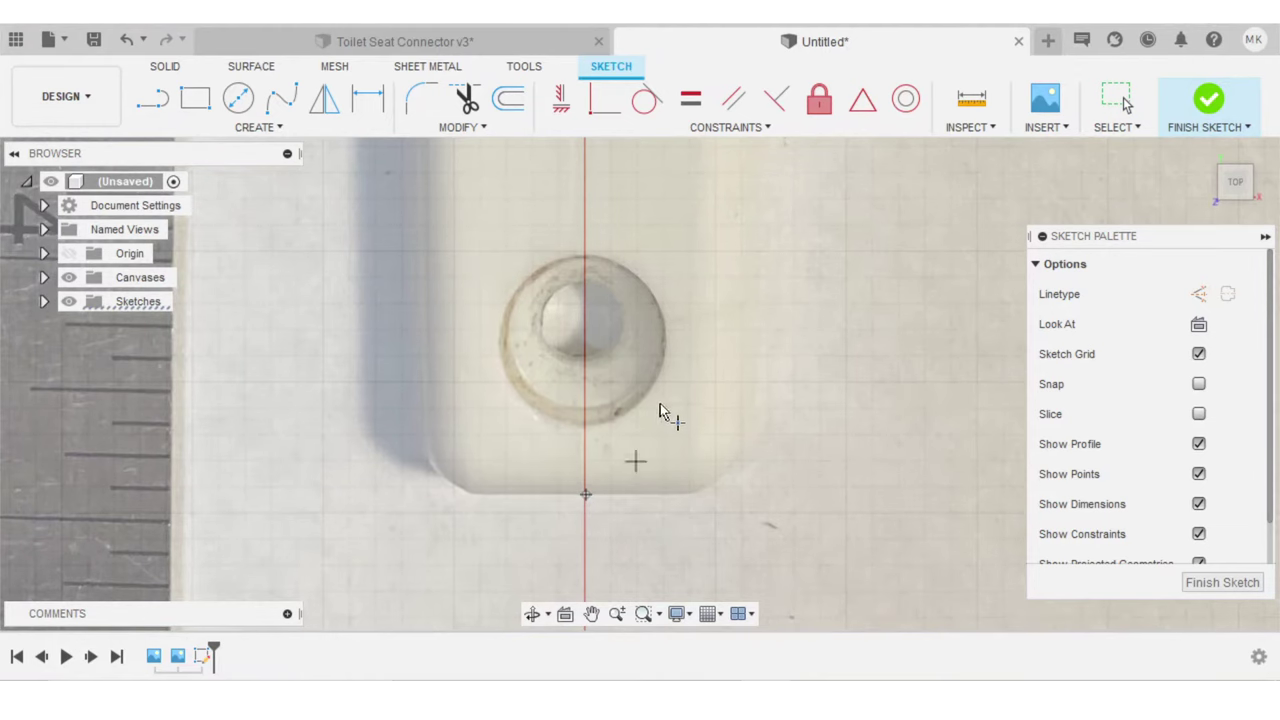
scroll(660, 410, down, 5)
middle_drag(680, 338, 691, 411)
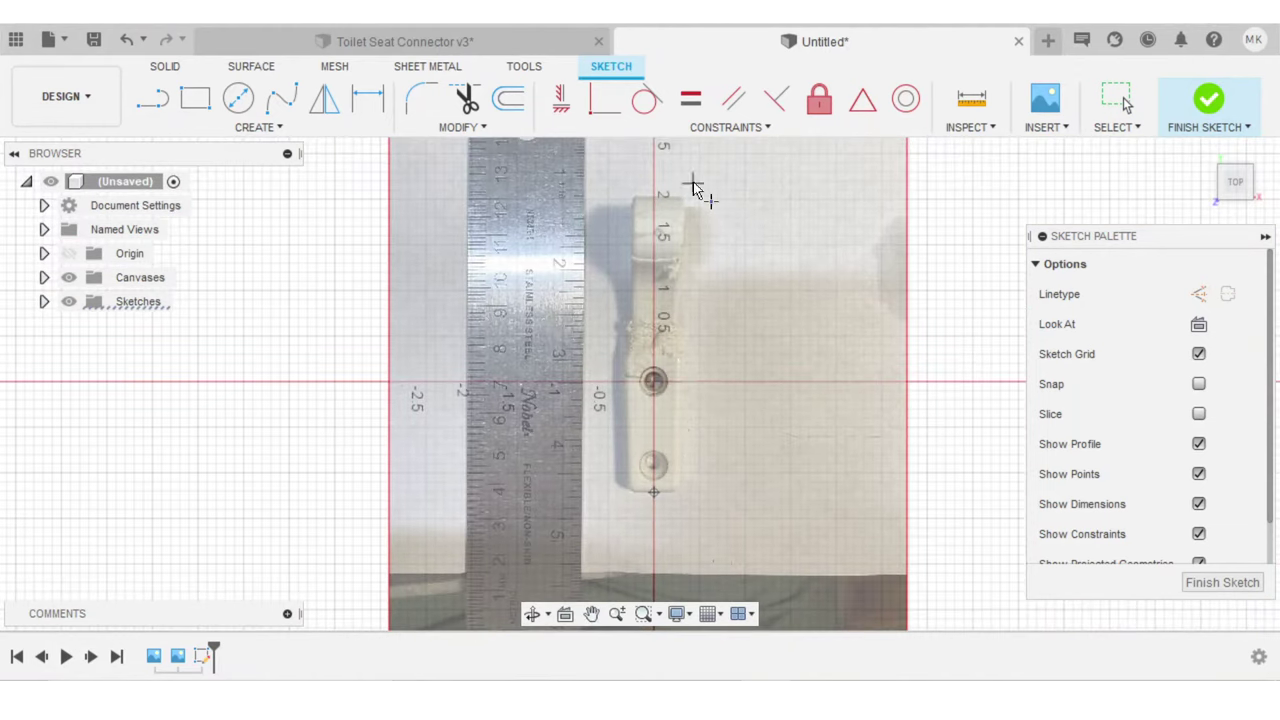
scroll(651, 190, up, 4)
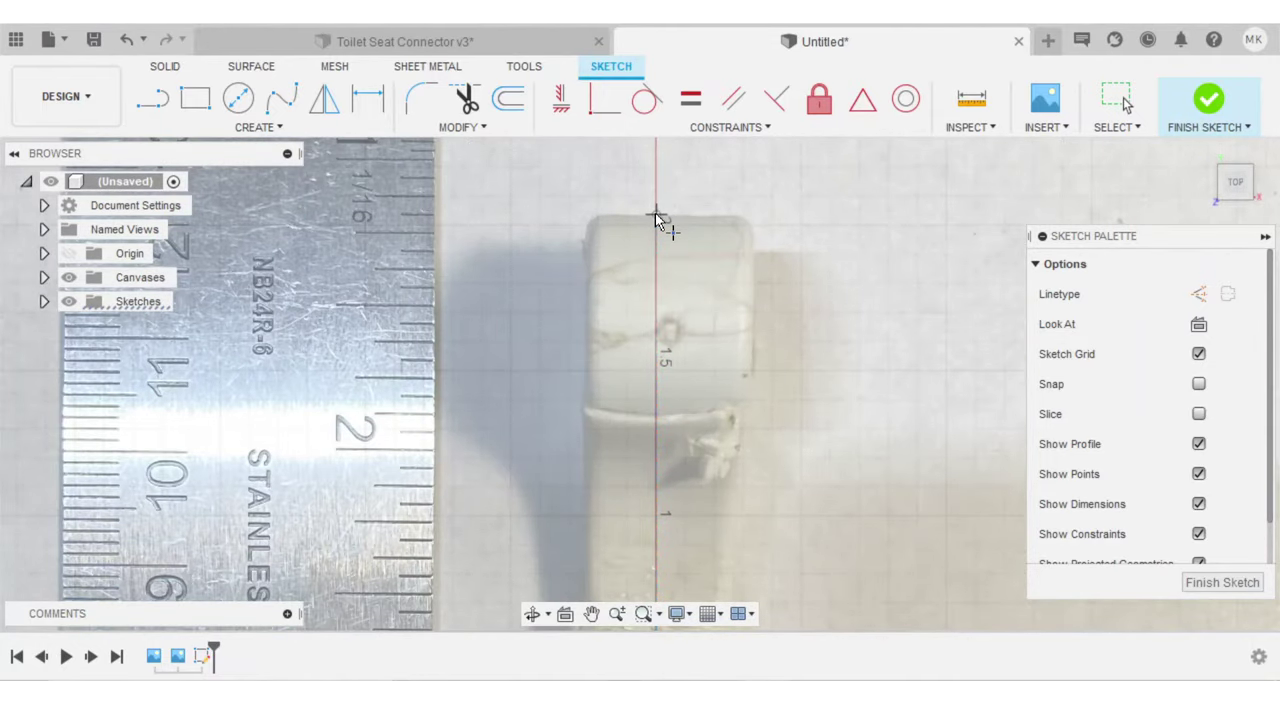
scroll(698, 328, down, 5)
middle_drag(763, 418, 732, 378)
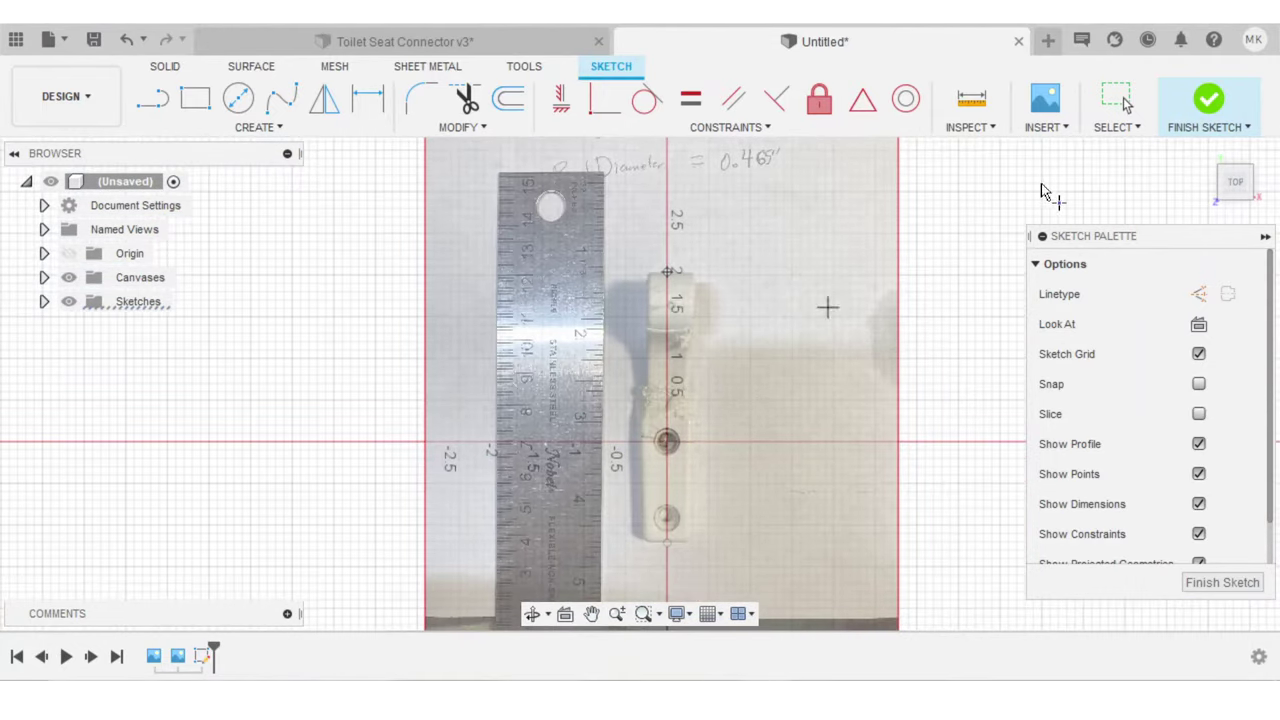
click(1208, 99)
click(1266, 186)
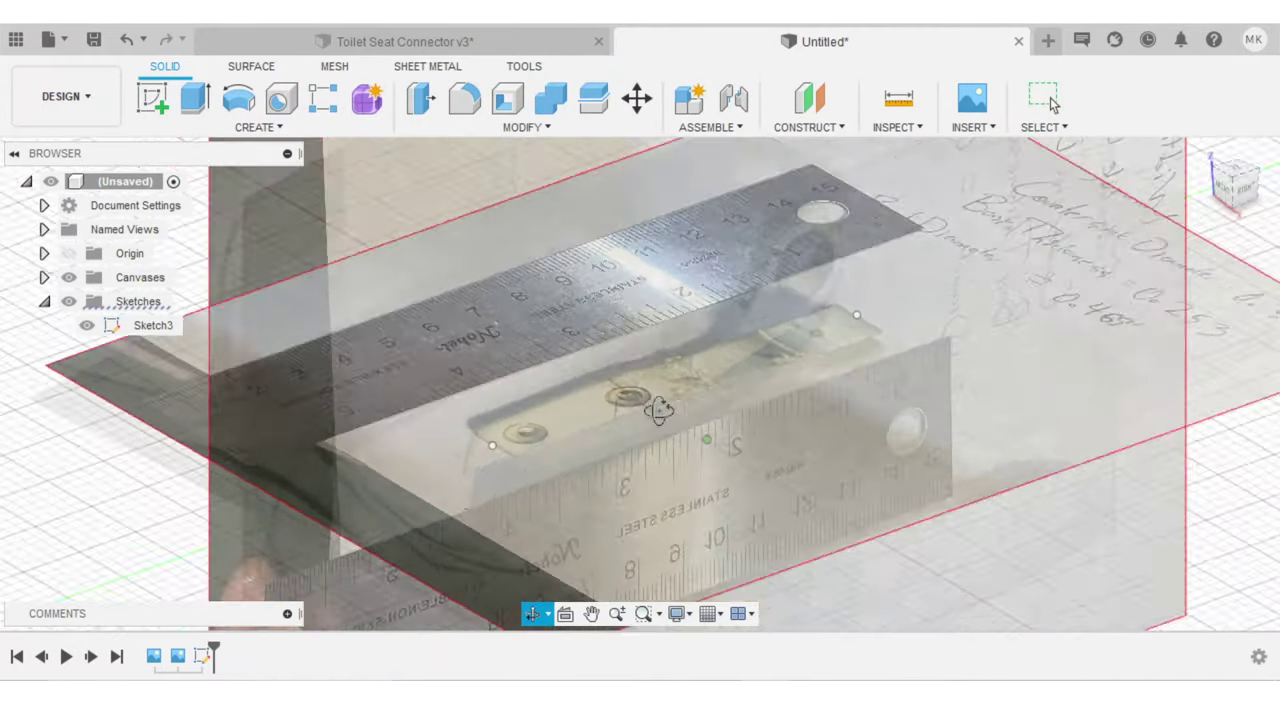
From the Right view, select the Side_view canvas in the timeline and bring up its options
click(1236, 184)
mouse_move(725, 439)
shift+middle_down()
mouse_move(820, 430)
mouse_move(1019, 450)
mouse_move(977, 429)
mouse_move(740, 437)
mouse_move(777, 446)
shift+middle_up()
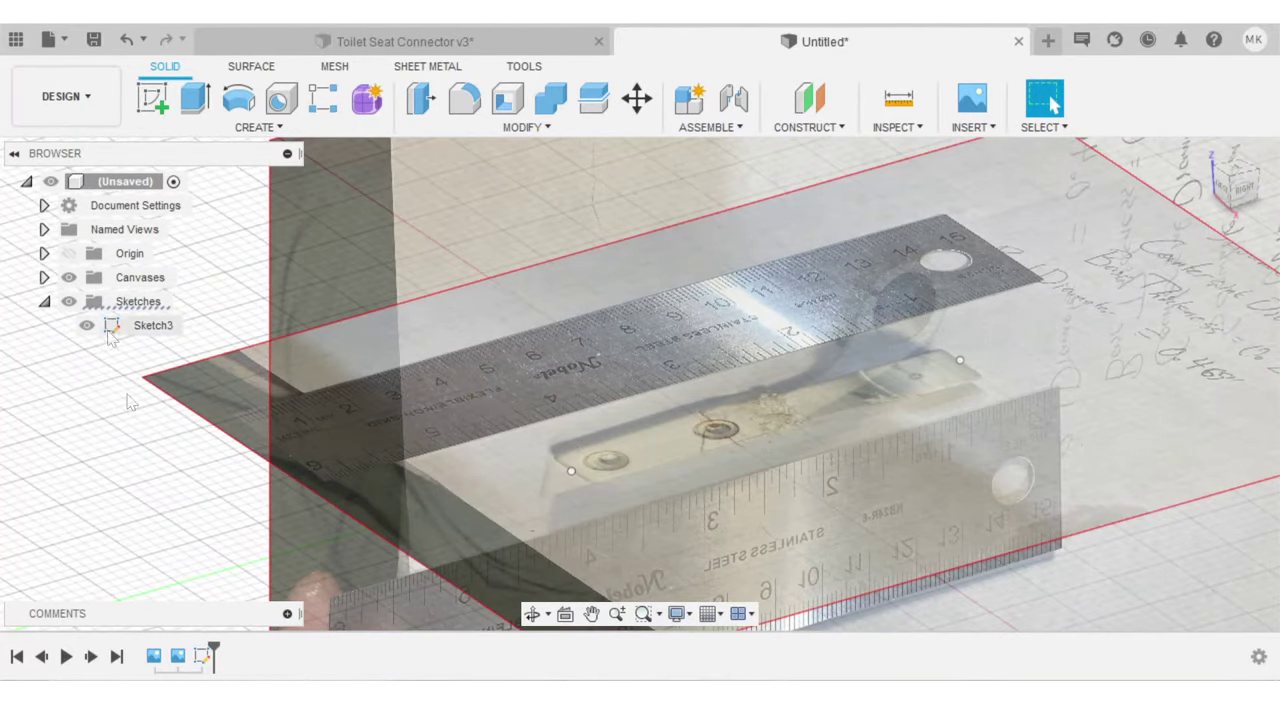
click(176, 657)
right_click(176, 660)
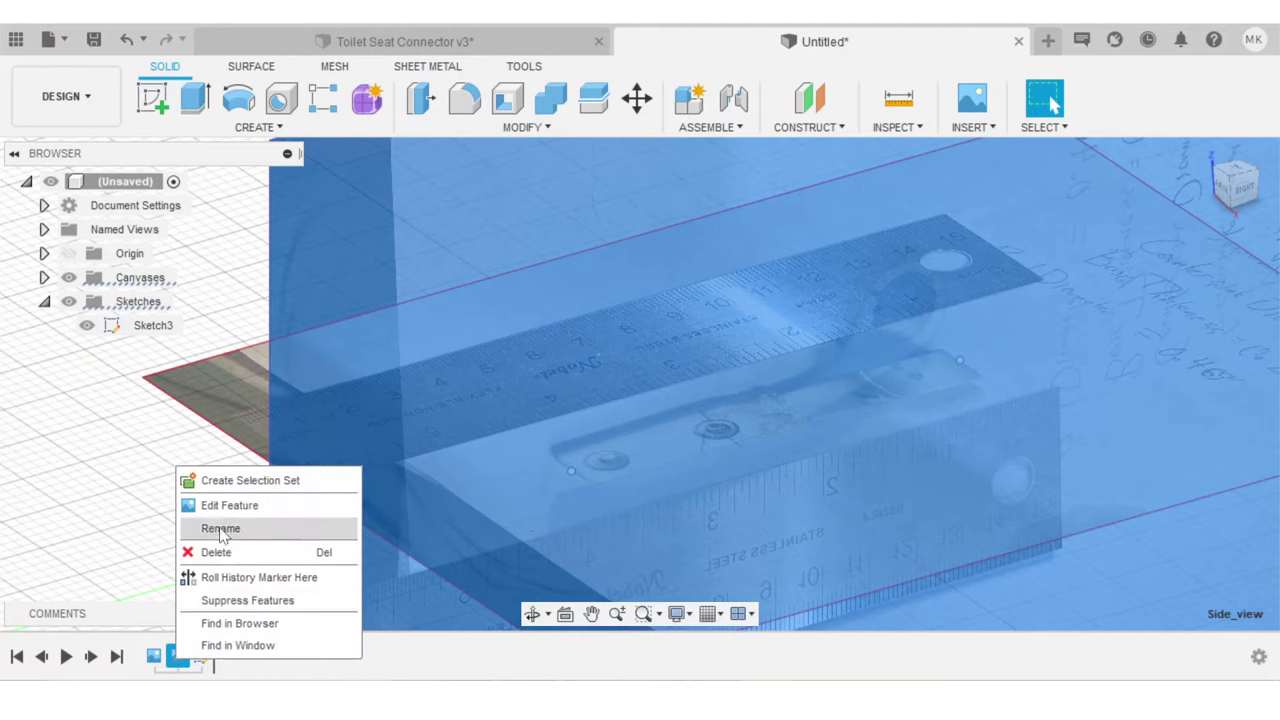
click(189, 420)
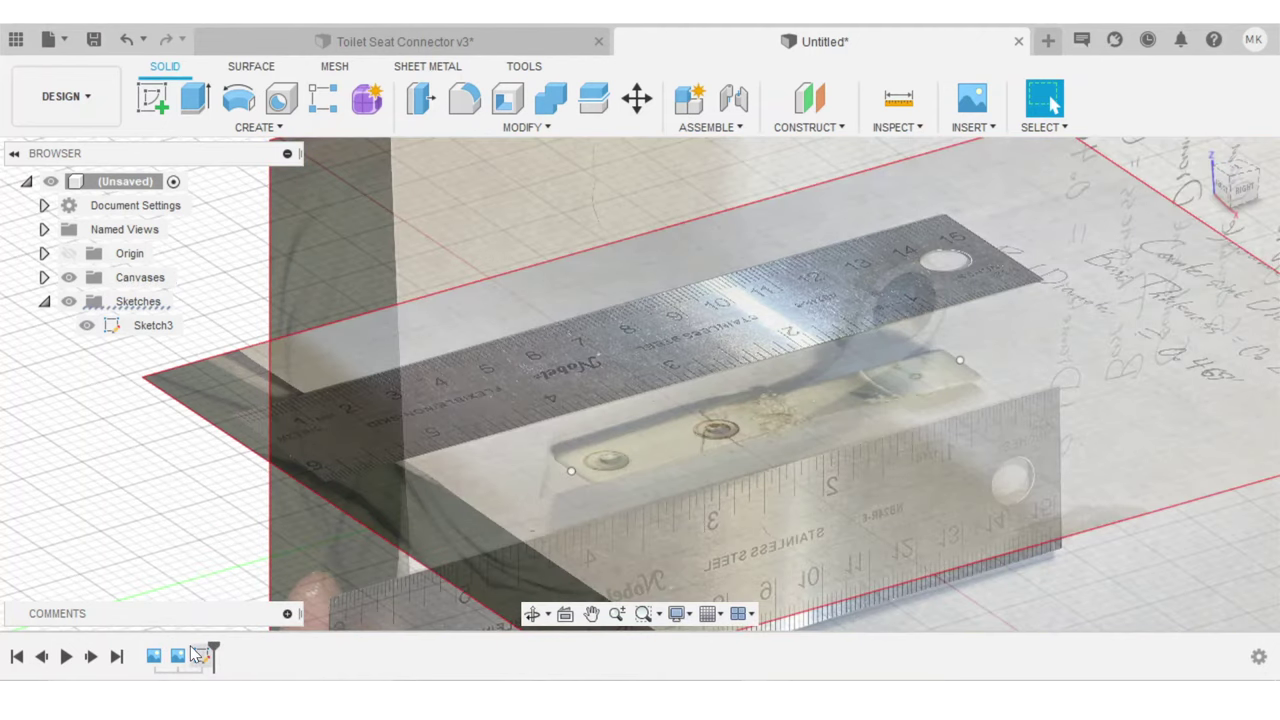
click(203, 657)
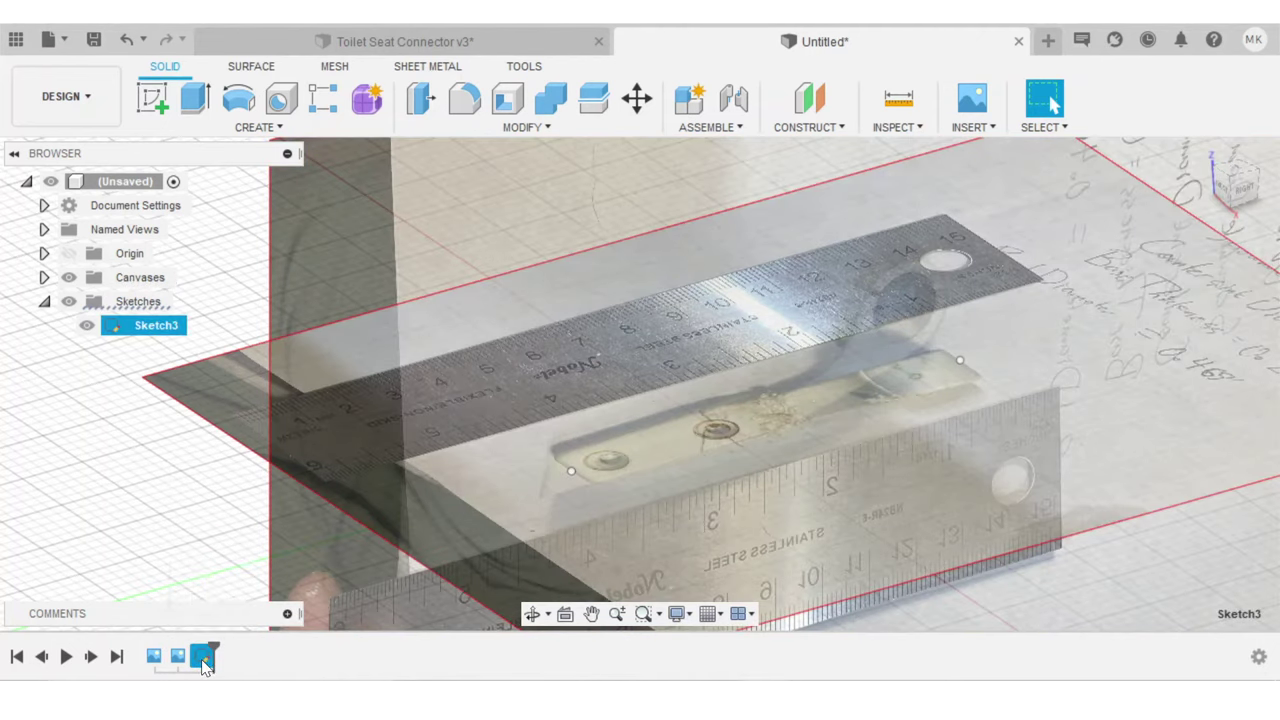
click(176, 660)
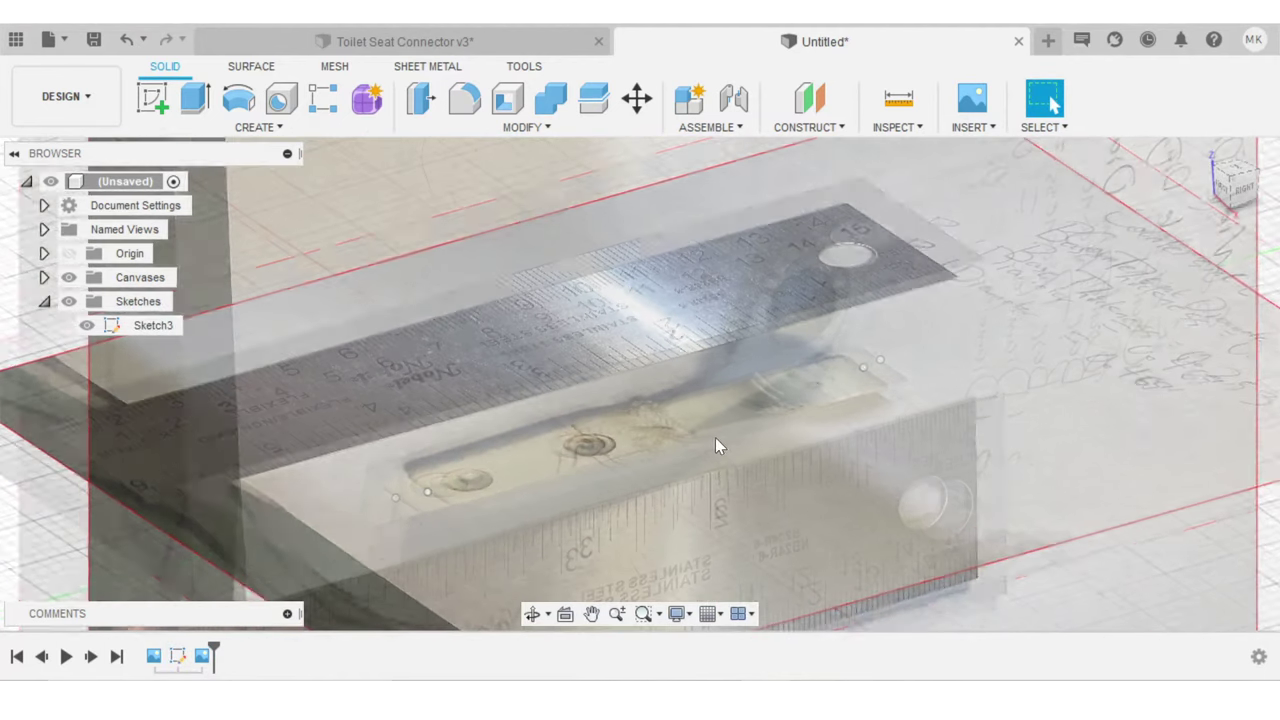
right_click(203, 656)
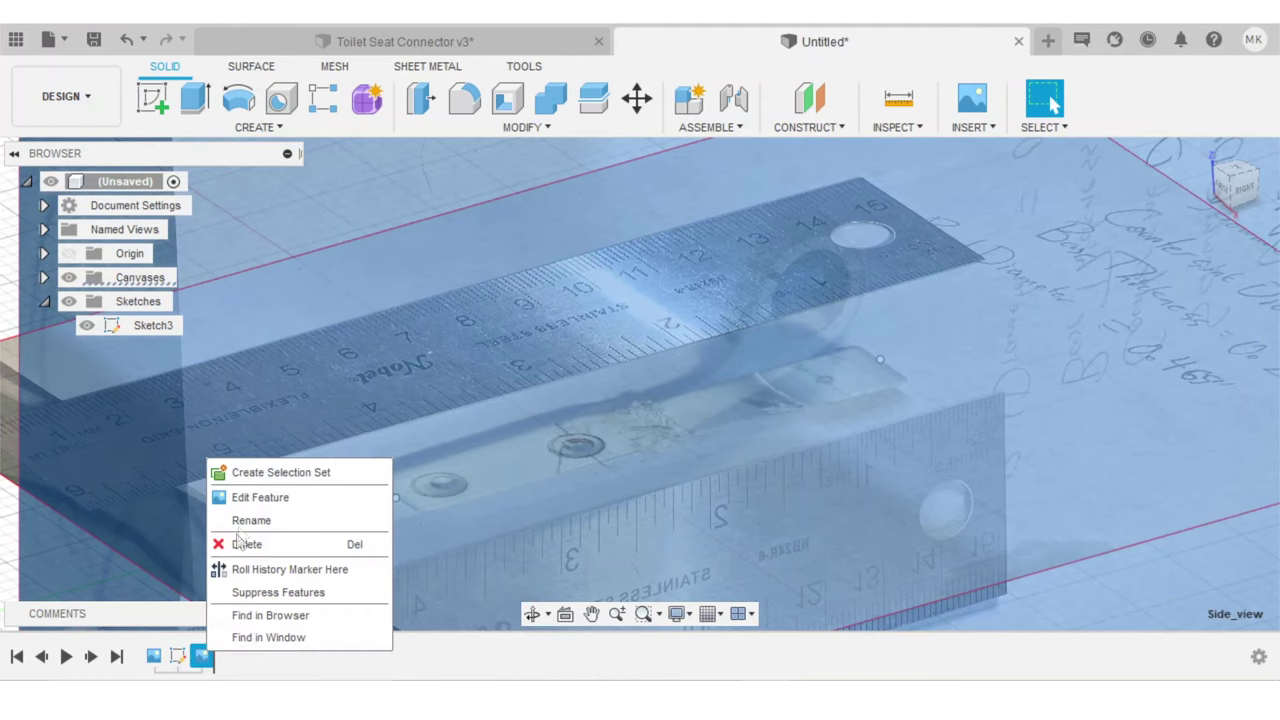
Edit the side-view canvas and drag it horizontally to X 0.40 in
click(262, 500)
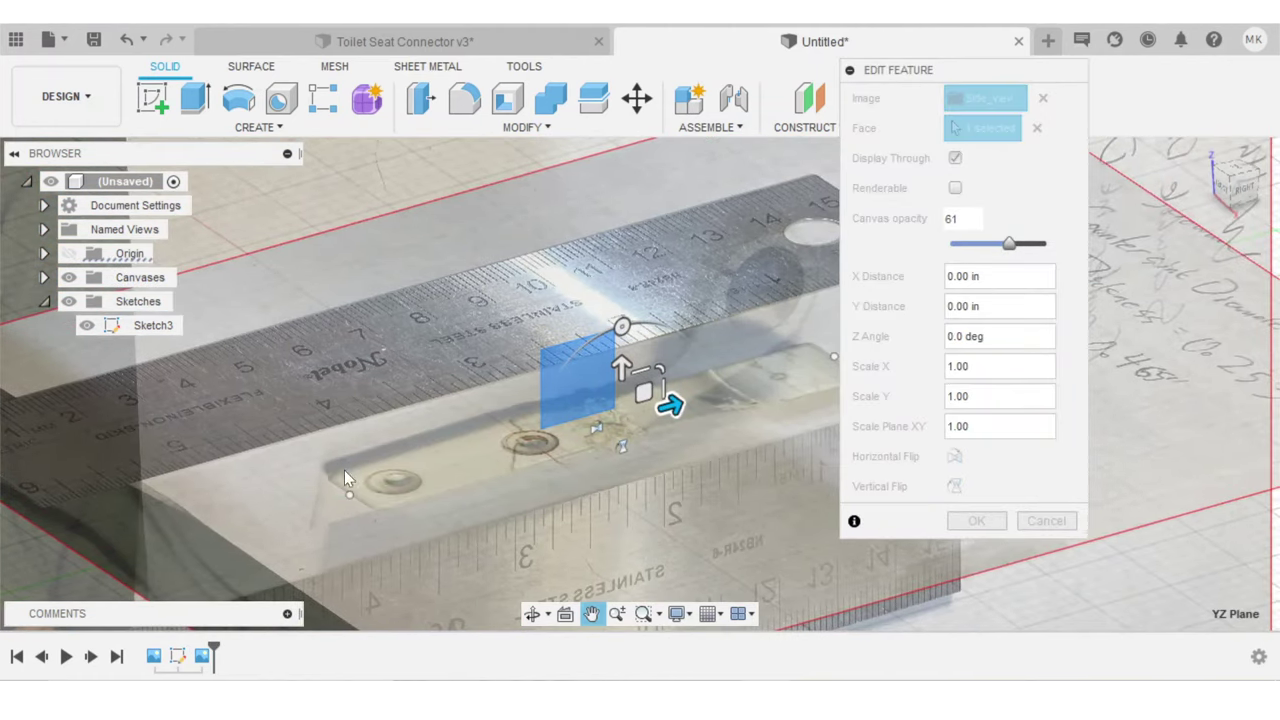
drag(677, 413, 790, 376)
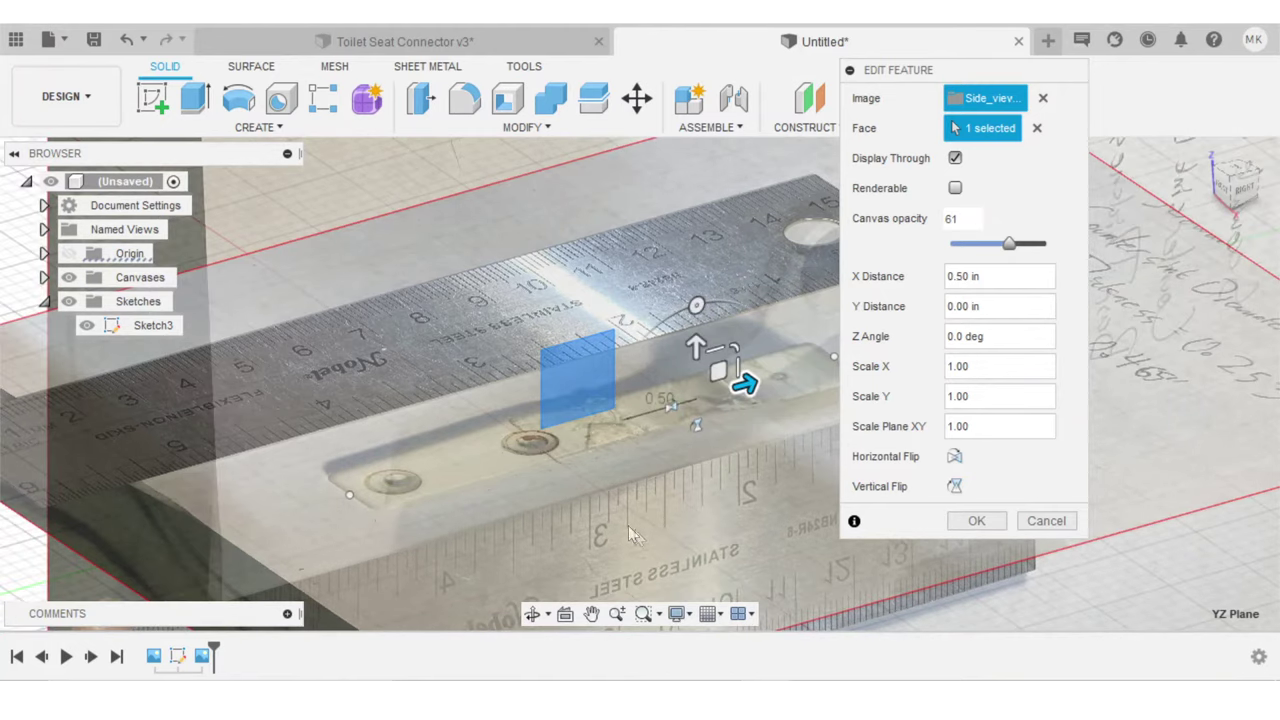
shift+middle_drag(628, 525, 586, 451)
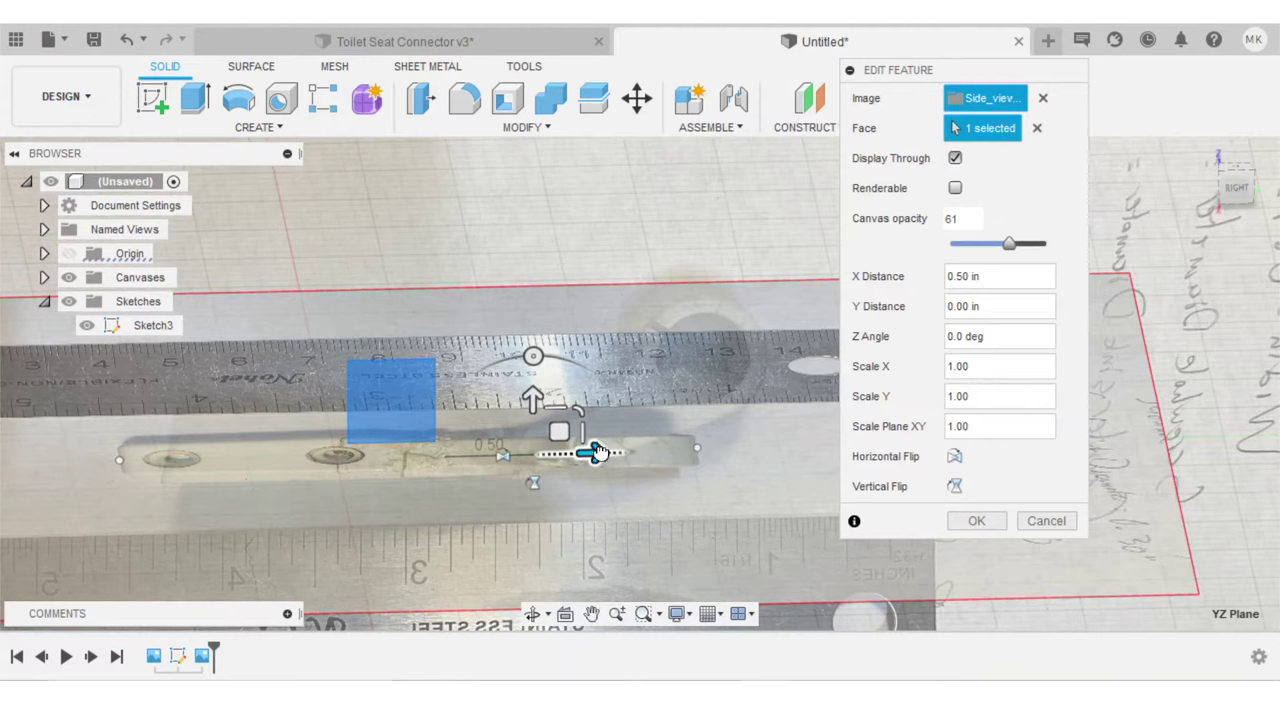
drag(596, 453, 578, 453)
click(1236, 188)
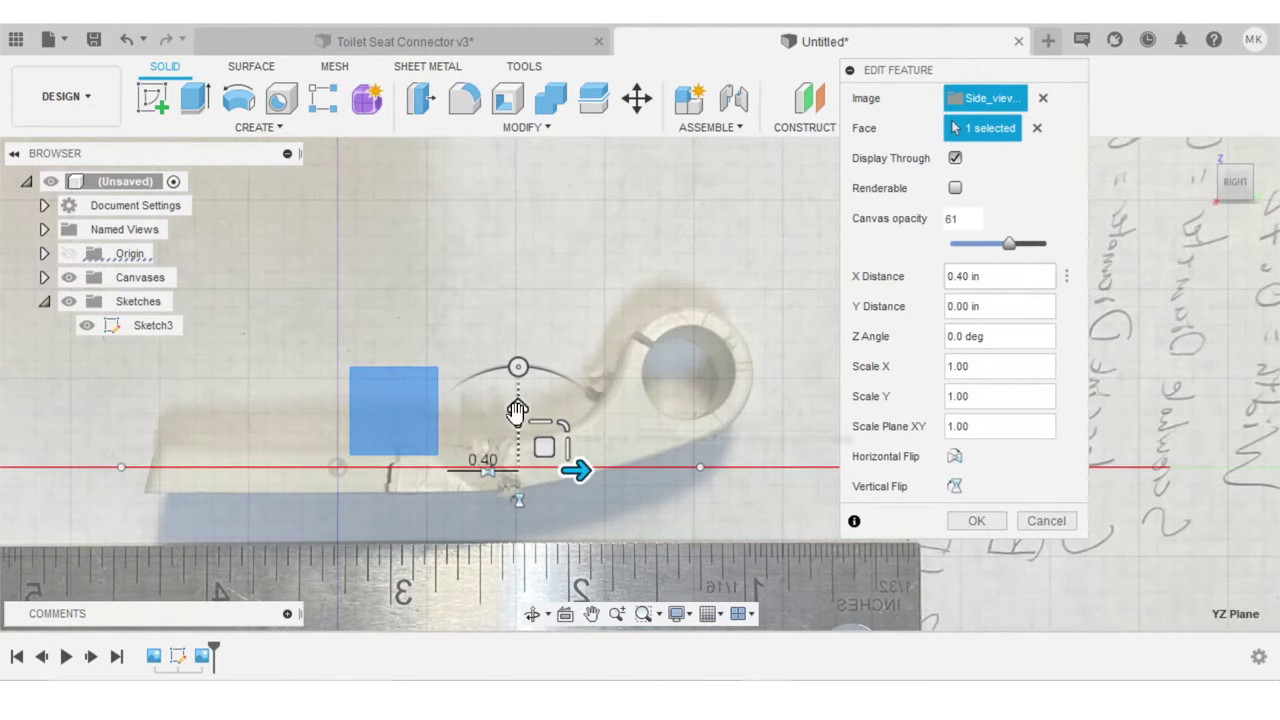
scroll(190, 490, up, 2)
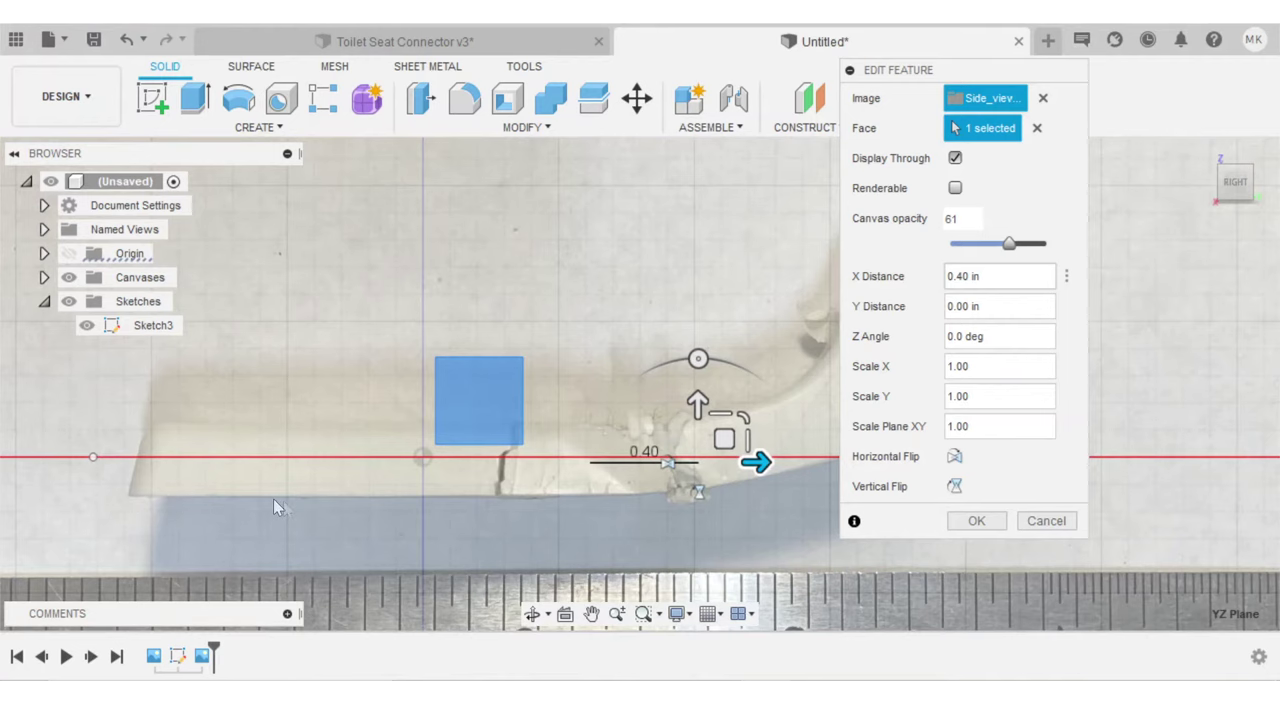
Fine-tune the canvas offset to X −0.13 in and Y 0.00 in and confirm
mouse_move(698, 400)
mouse_down()
mouse_move(698, 347)
mouse_move(699, 378)
mouse_up()
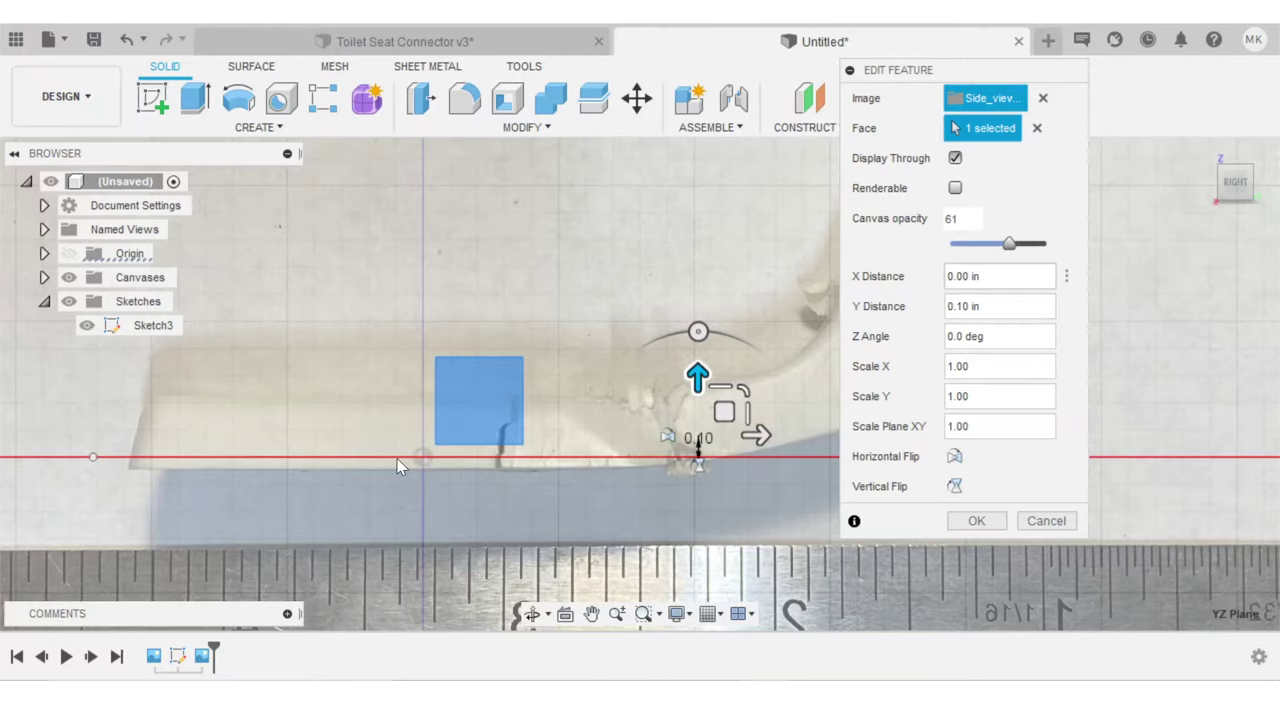
middle_drag(394, 492, 294, 491)
drag(738, 357, 740, 337)
middle_drag(547, 410, 434, 449)
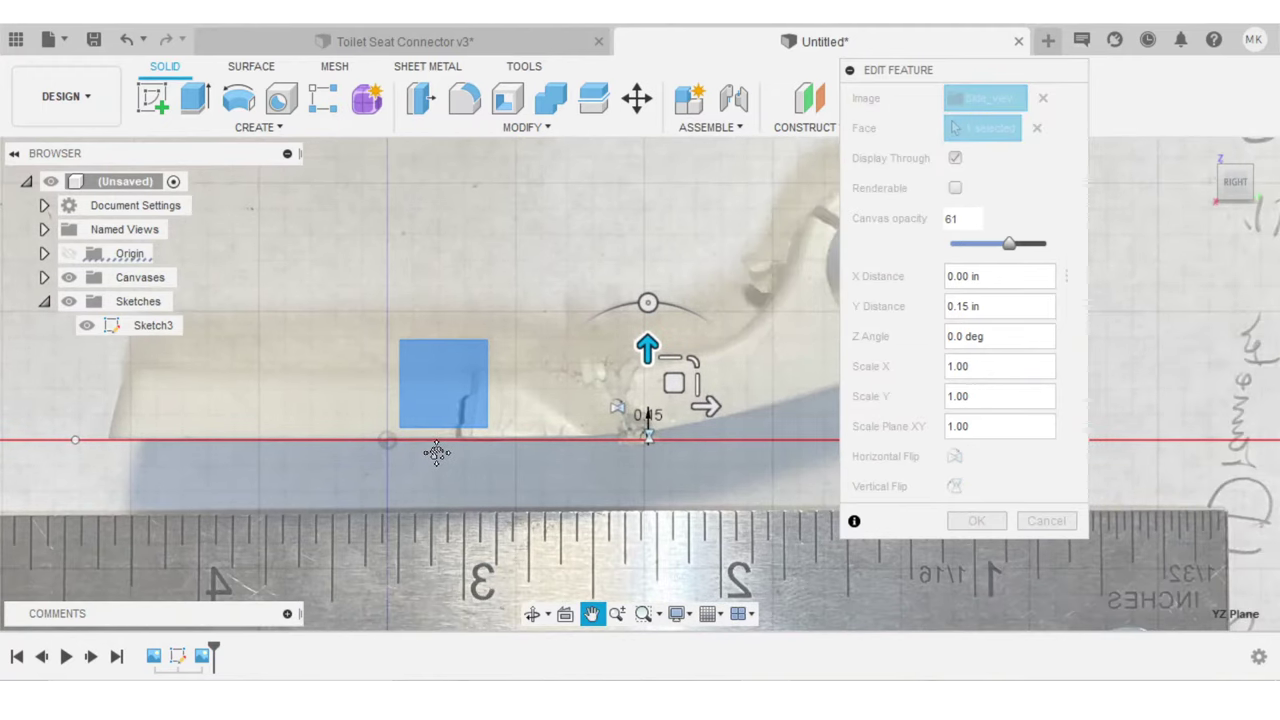
drag(706, 404, 680, 404)
middle_drag(5, 455, 183, 444)
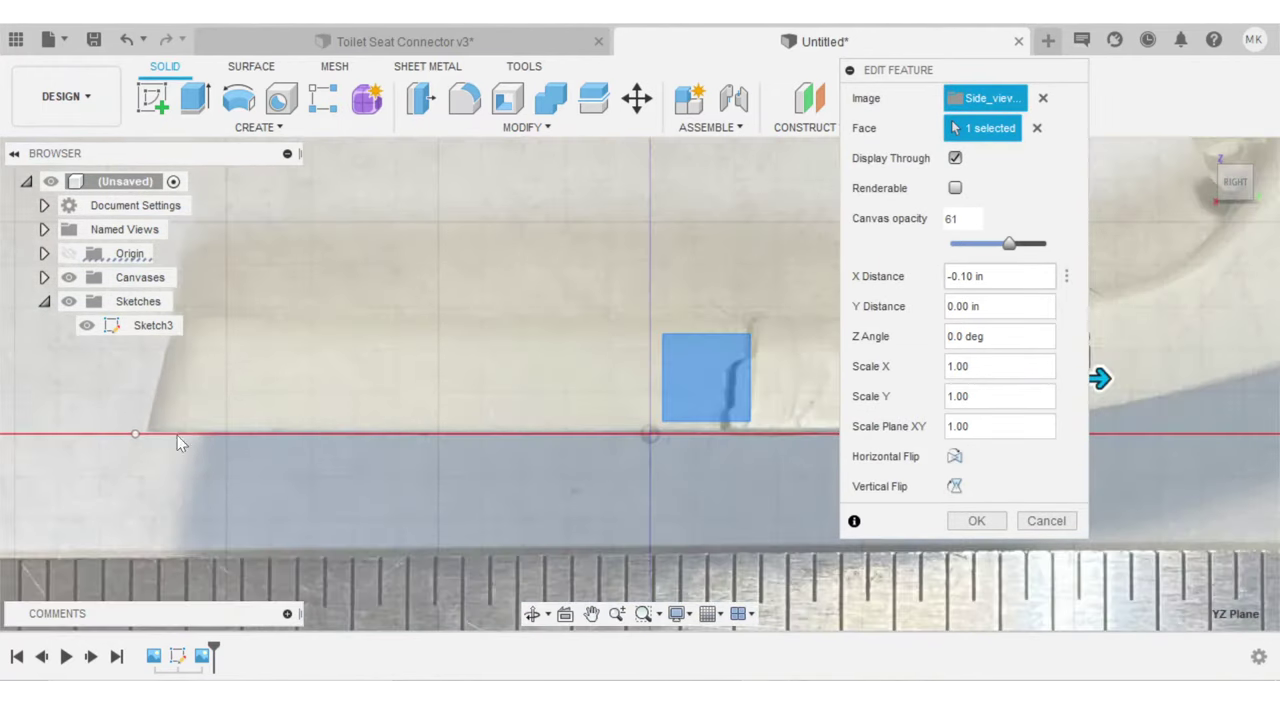
middle_drag(445, 488, 470, 487)
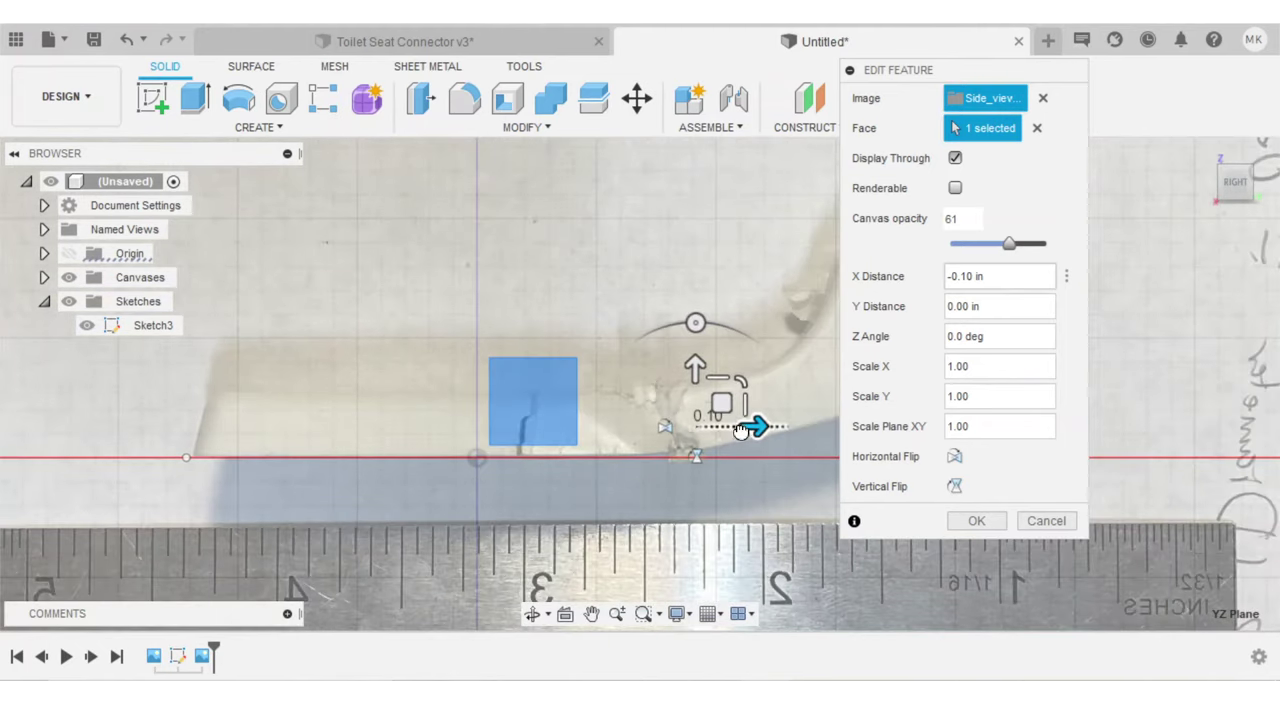
drag(738, 428, 693, 434)
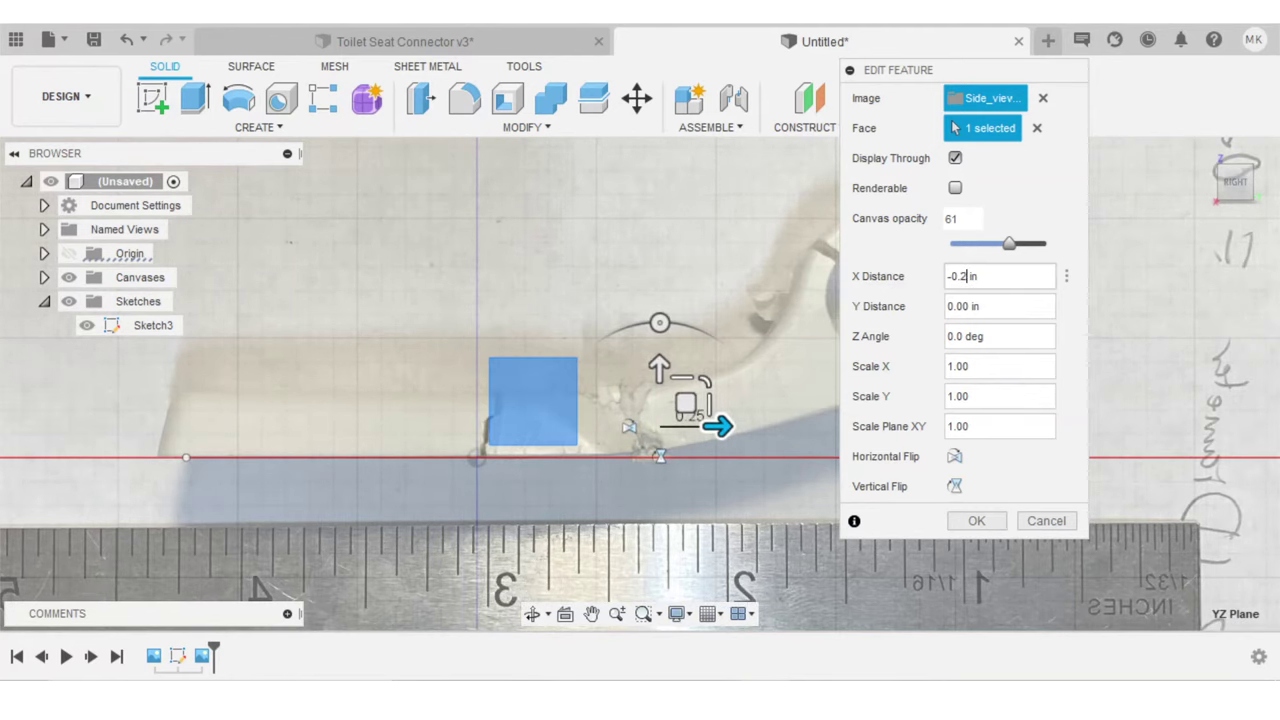
scroll(966, 276, down, 1)
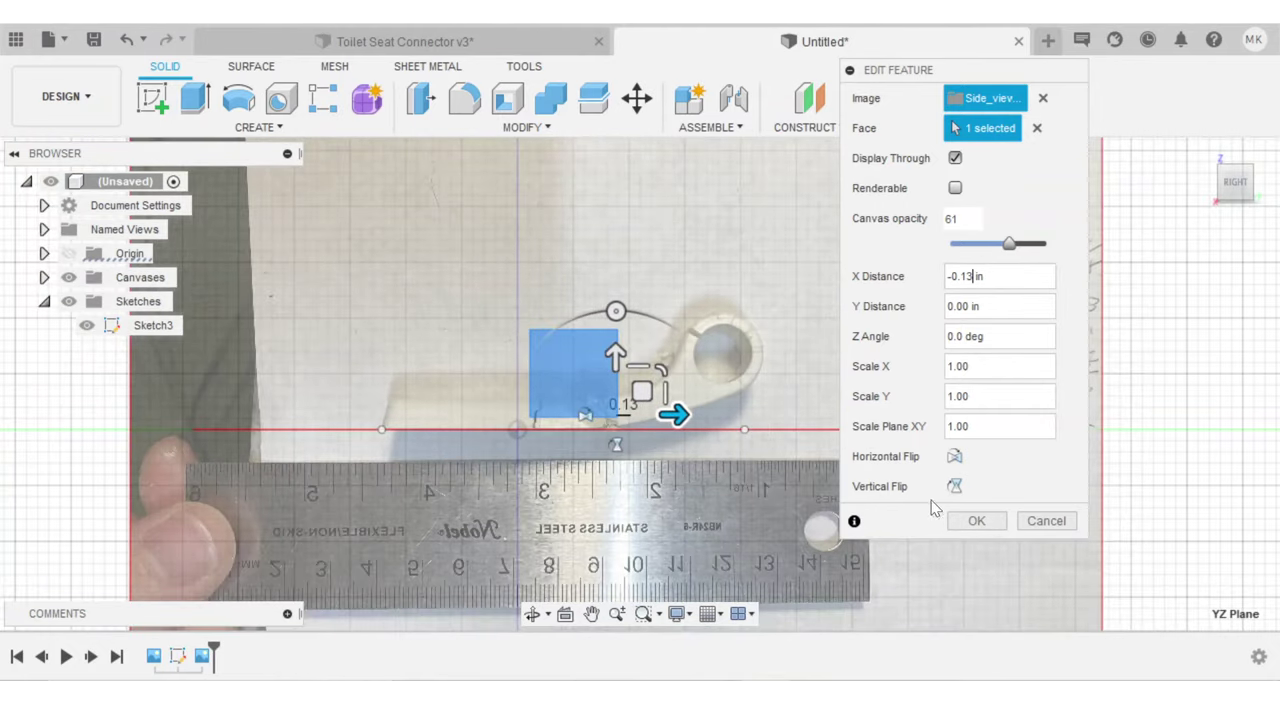
click(975, 522)
shift+middle_drag(435, 430, 608, 340)
Switch to the Toilet Seat Connector v3 design and replay its timeline
click(484, 45)
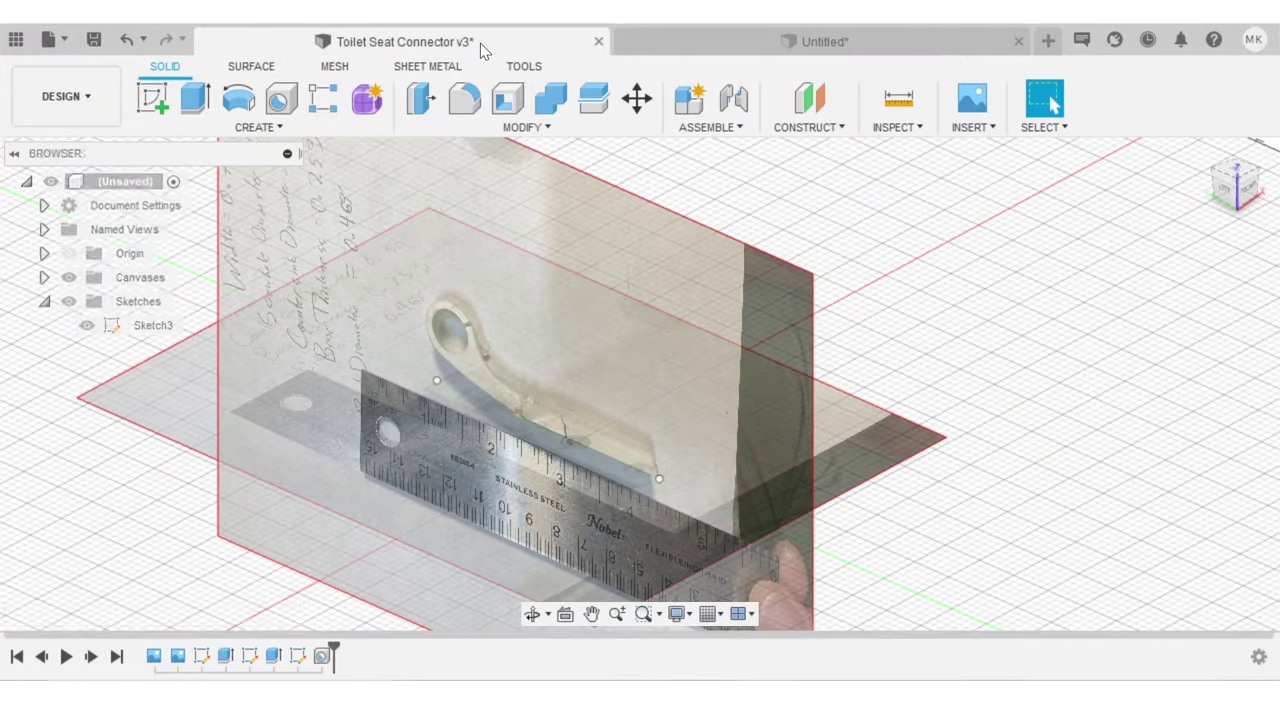
shift+middle_drag(555, 404, 440, 392)
scroll(680, 446, up, 4)
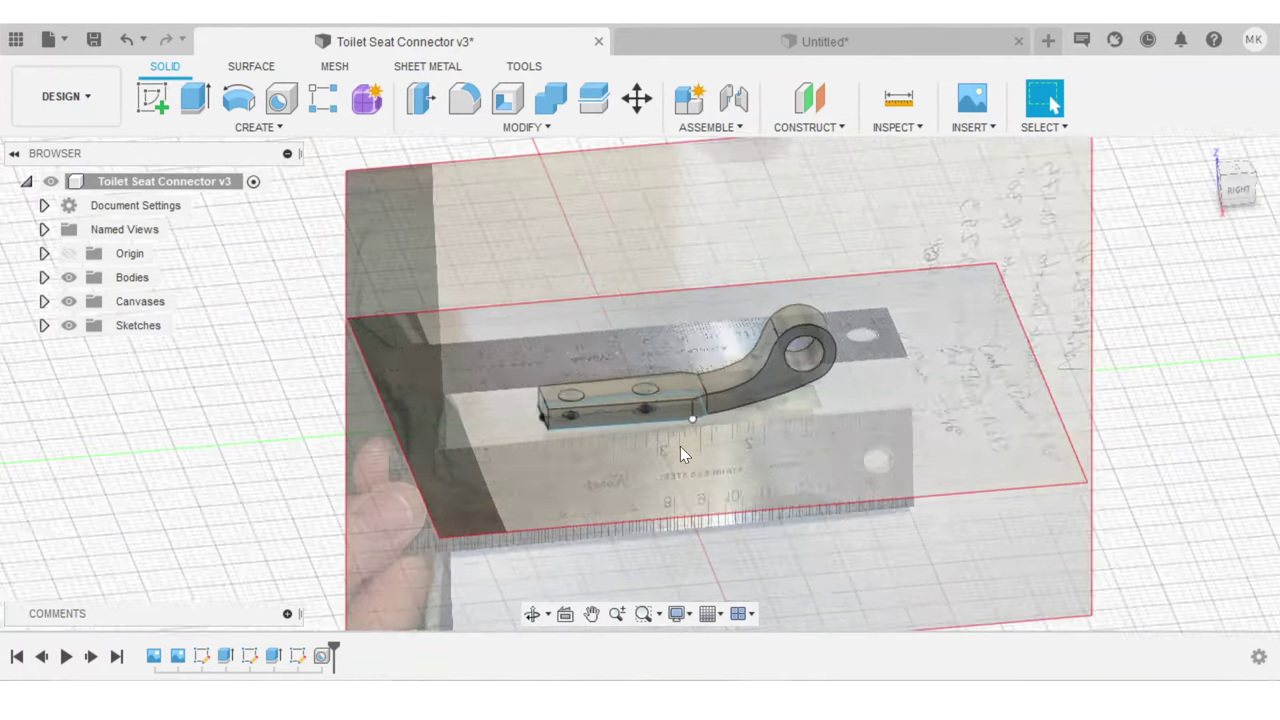
click(67, 658)
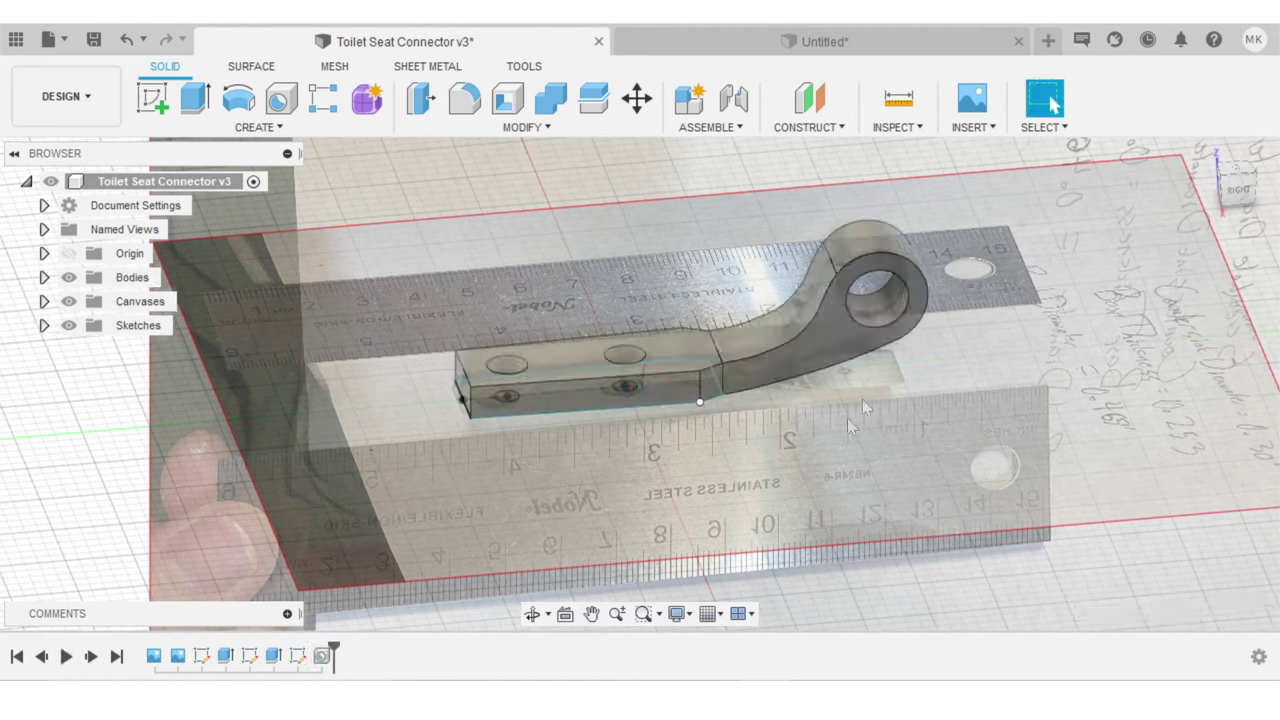
Inspect the bracket model from its right side and from oblique angles
middle_drag(787, 429, 707, 417)
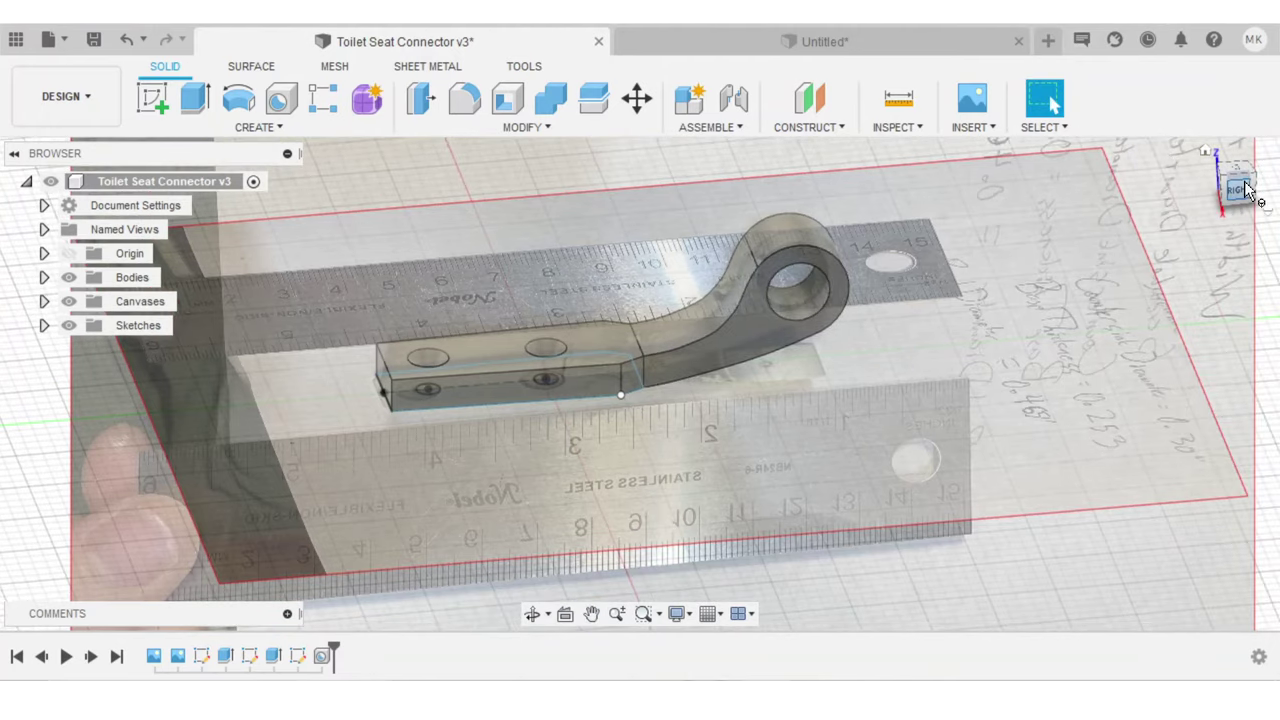
click(1238, 188)
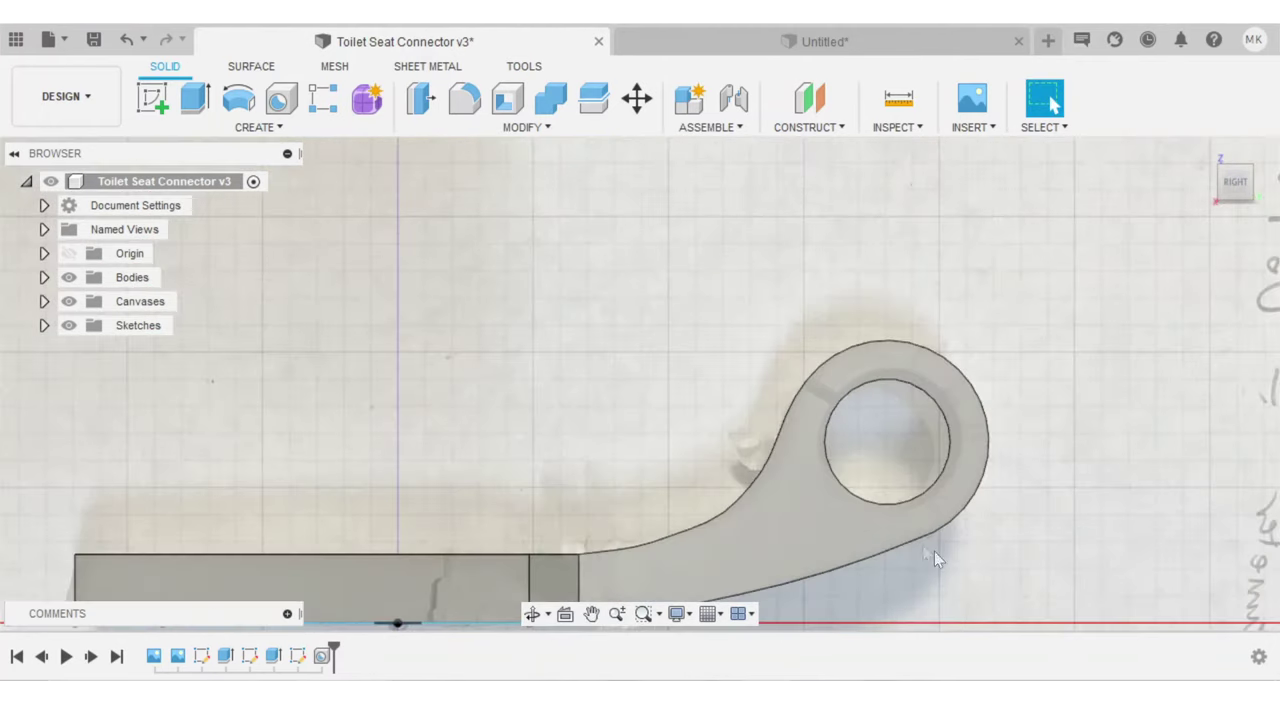
scroll(934, 551, up, 2)
middle_drag(934, 551, 909, 449)
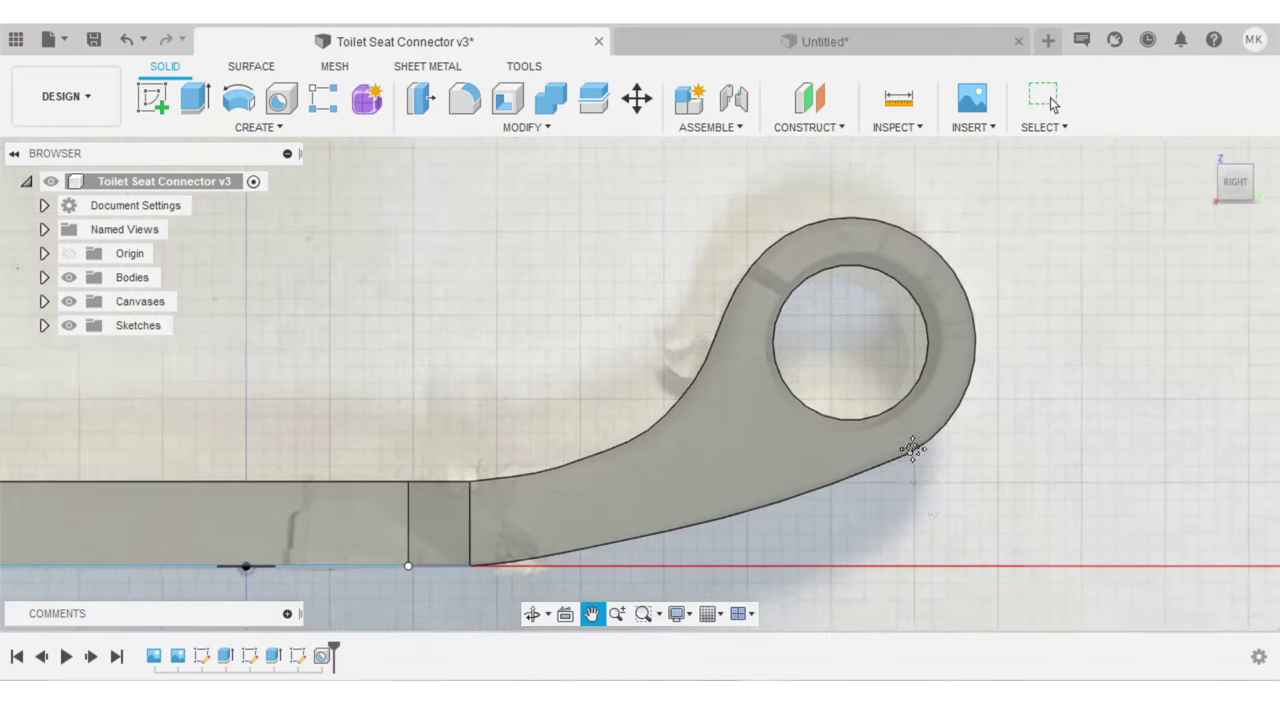
shift+middle_drag(951, 395, 851, 314)
scroll(851, 314, down, 3)
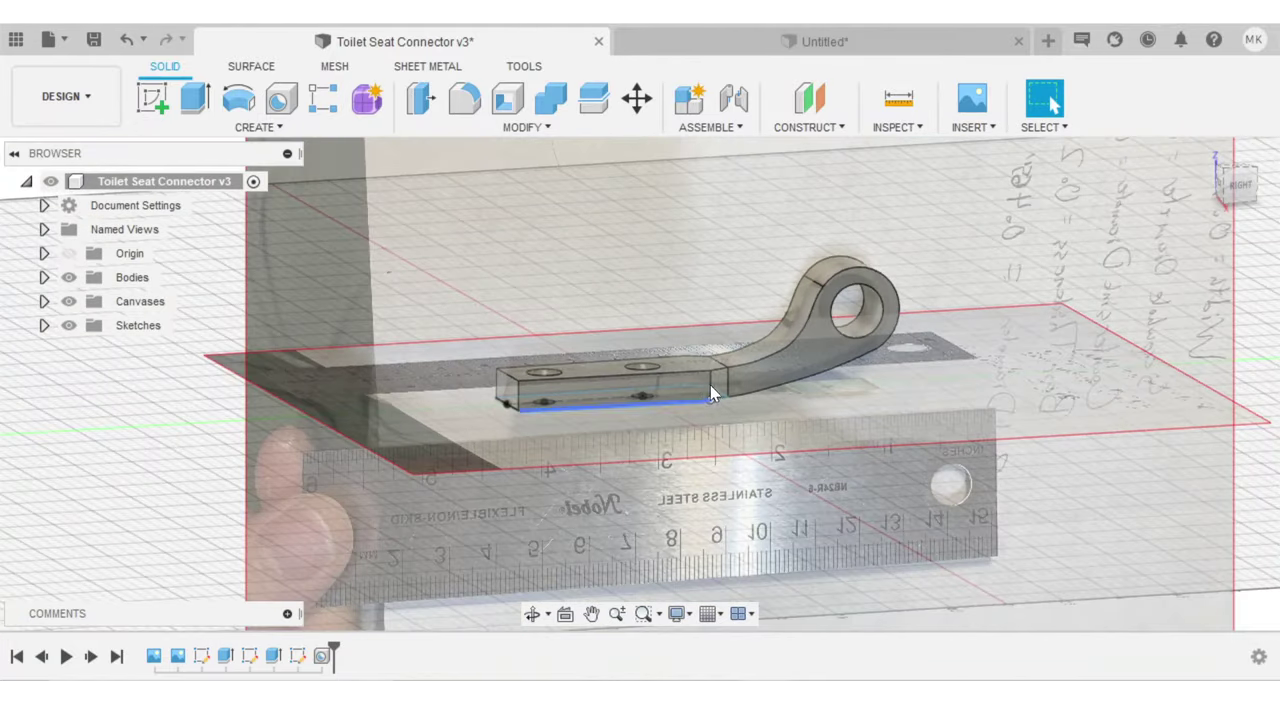
shift+middle_drag(709, 386, 932, 387)
key(Escape)
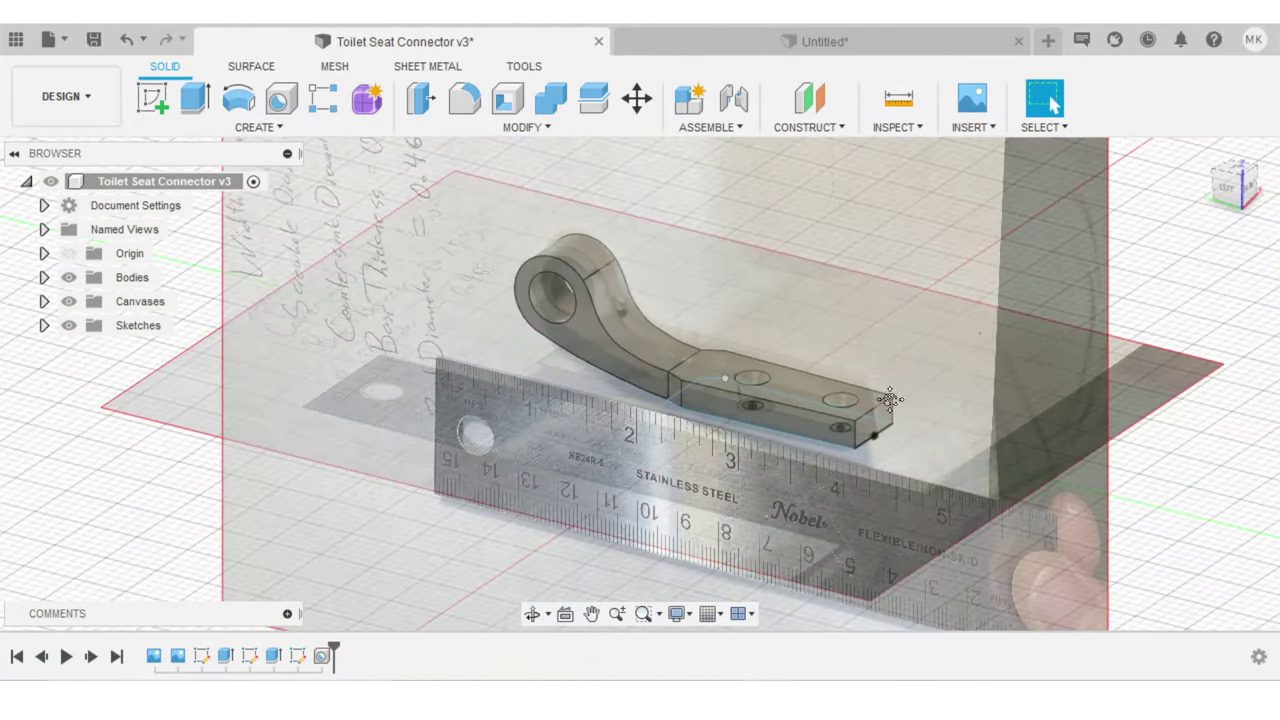
middle_drag(589, 292, 543, 322)
click(584, 130)
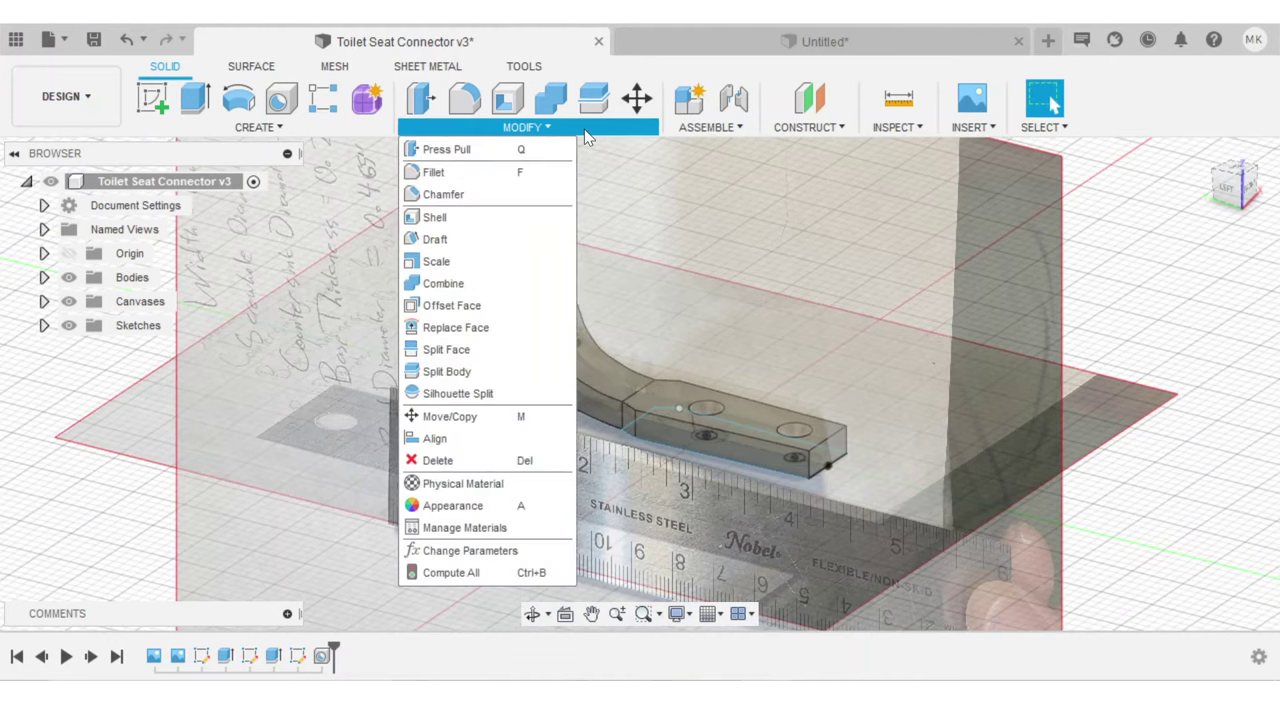
click(466, 551)
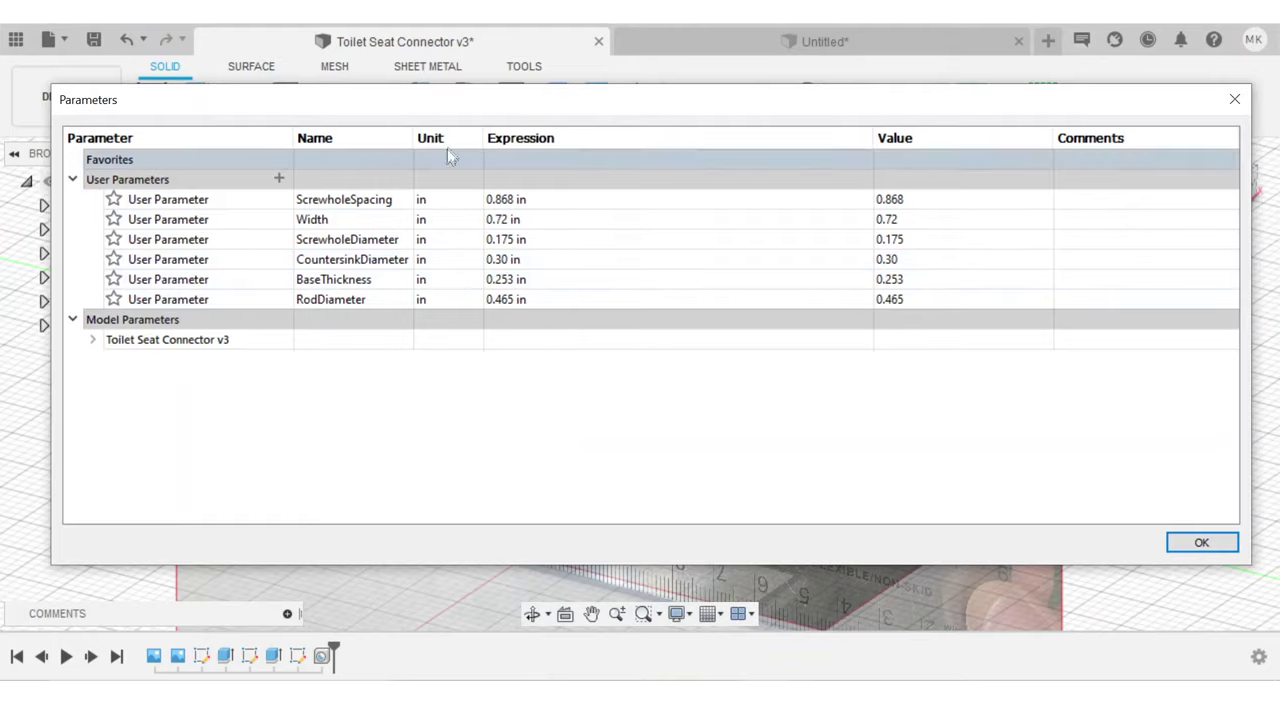
drag(484, 110, 530, 360)
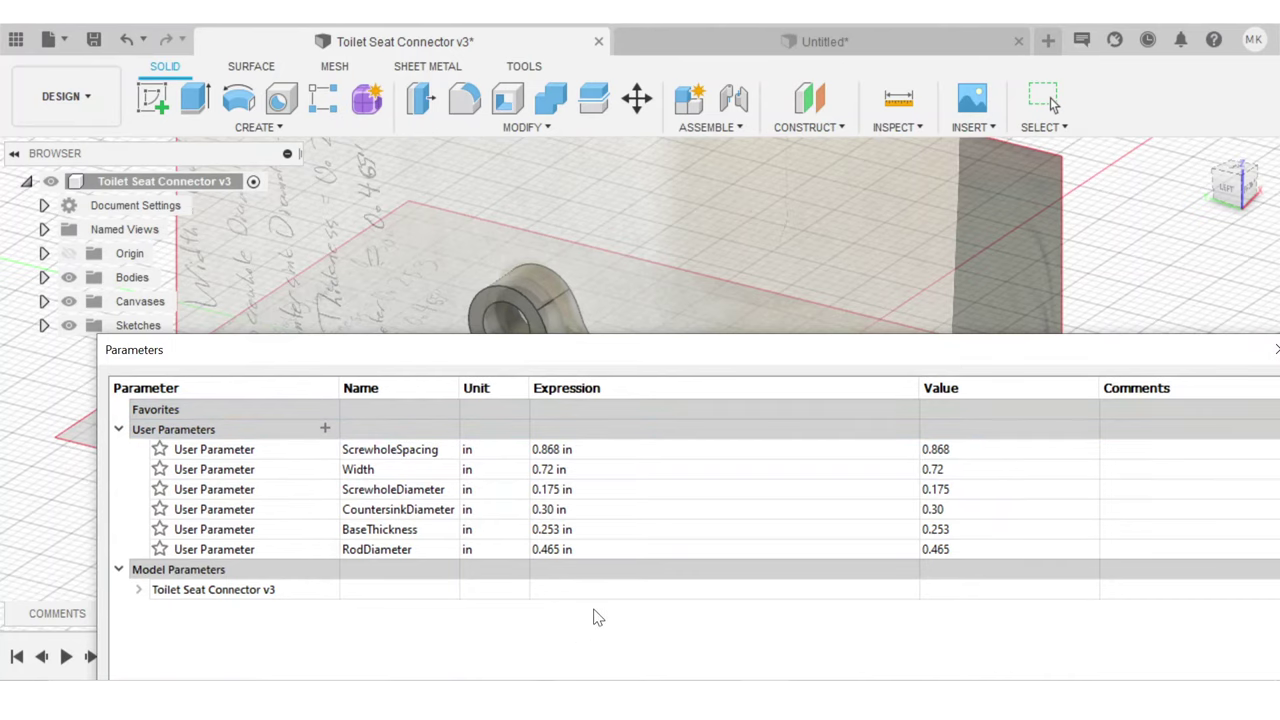
drag(593, 356, 631, 212)
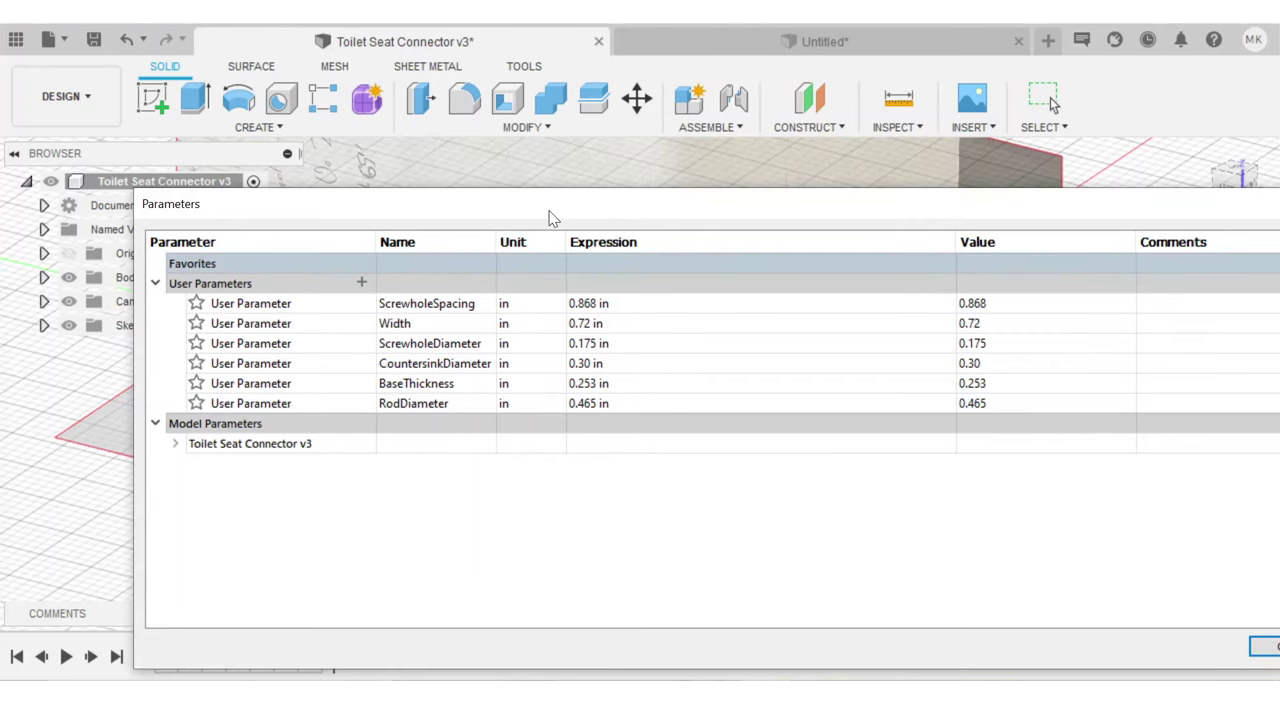
drag(549, 210, 421, 151)
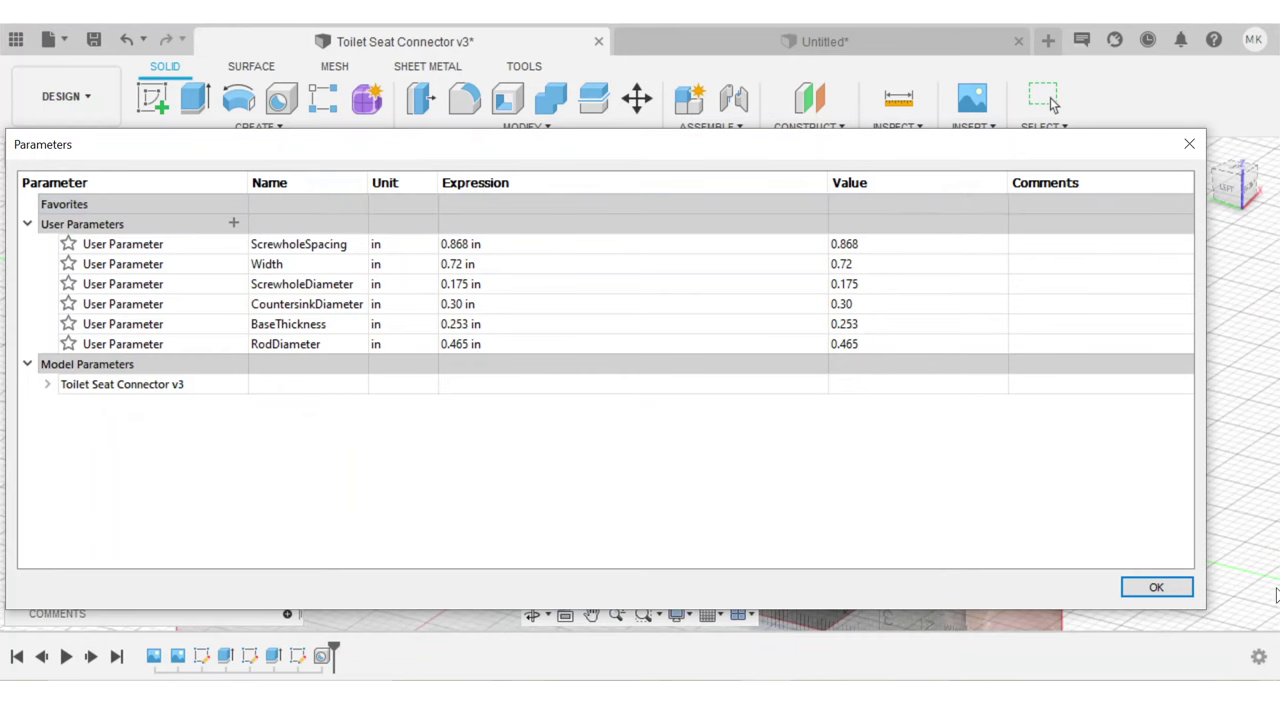
click(1156, 587)
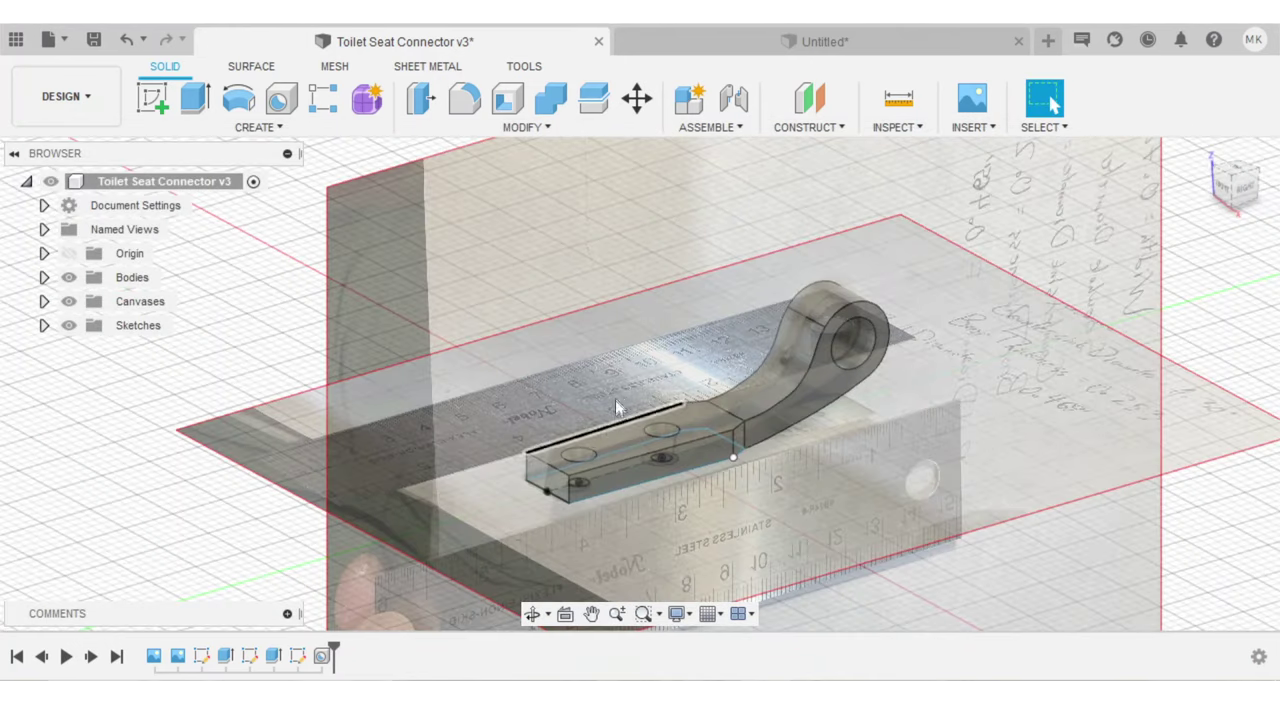